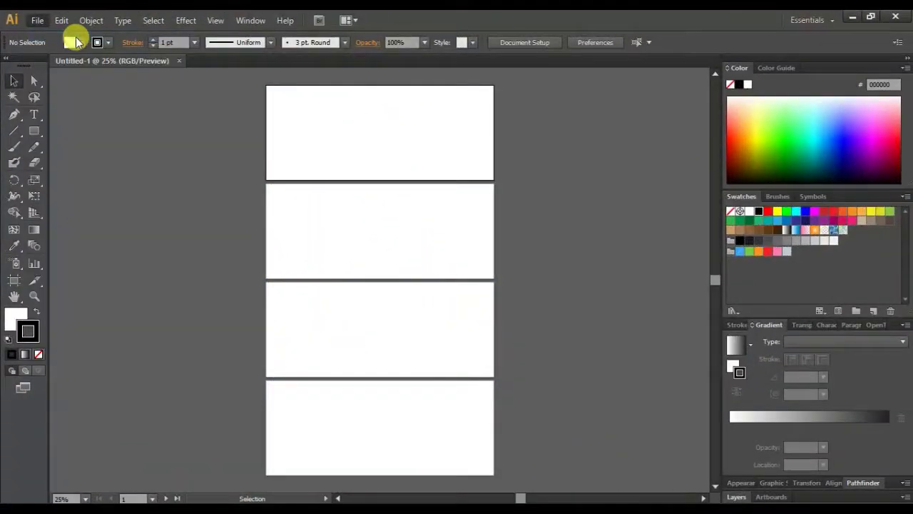
# Start a new document with Number of Artboards set to 1, at 1366 × 568 px.
pyautogui.hotkey('ctrl', 'n')
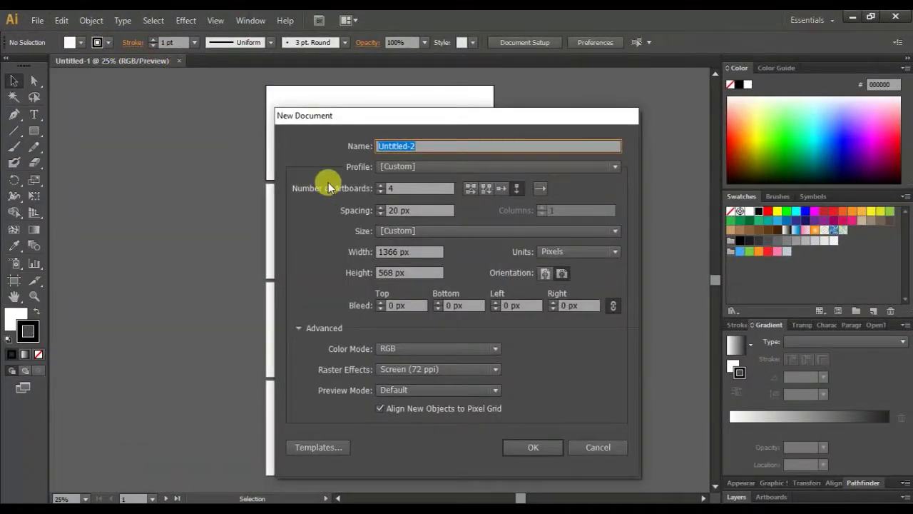
pyautogui.click(400, 187)
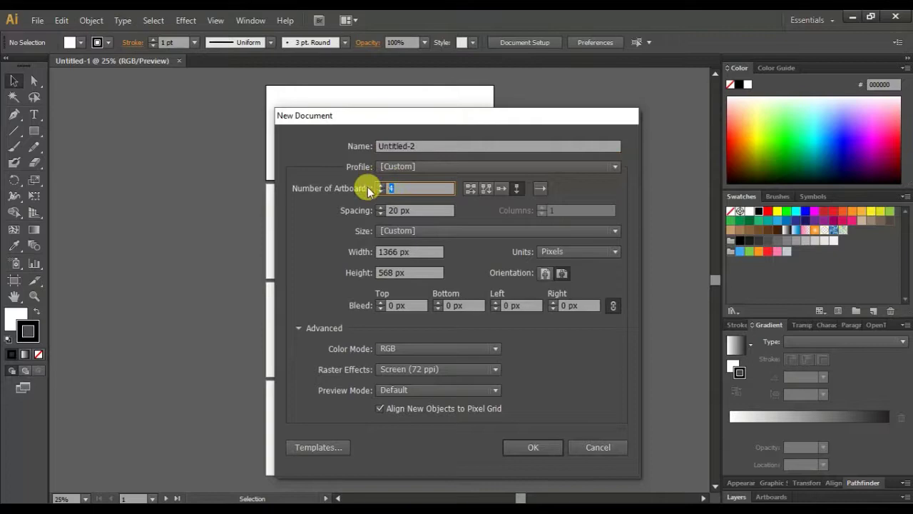
pyautogui.write('1')
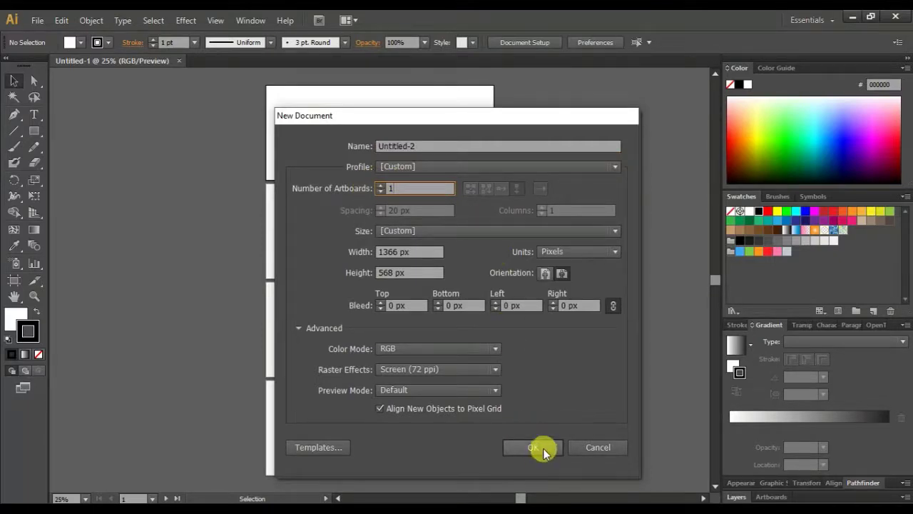
pyautogui.click(542, 451)
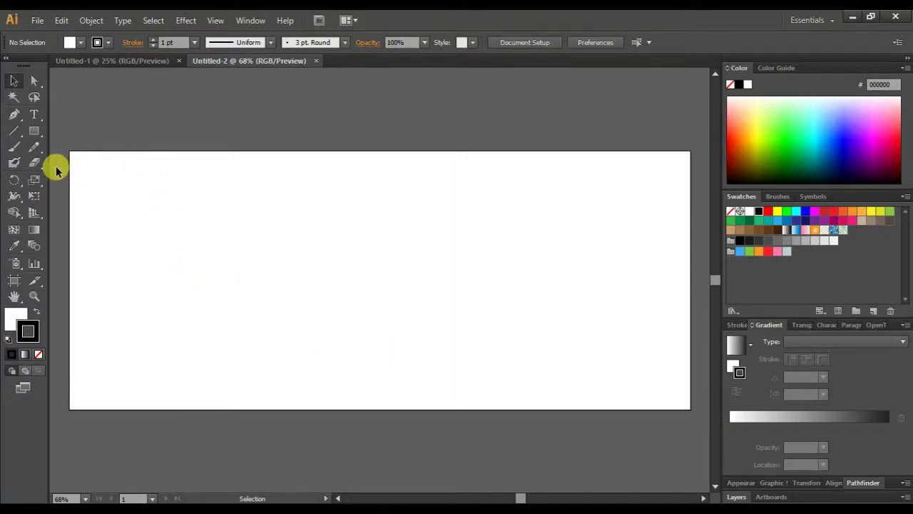
# Draw a black-filled rectangle covering the whole artboard.
pyautogui.click(31, 135)
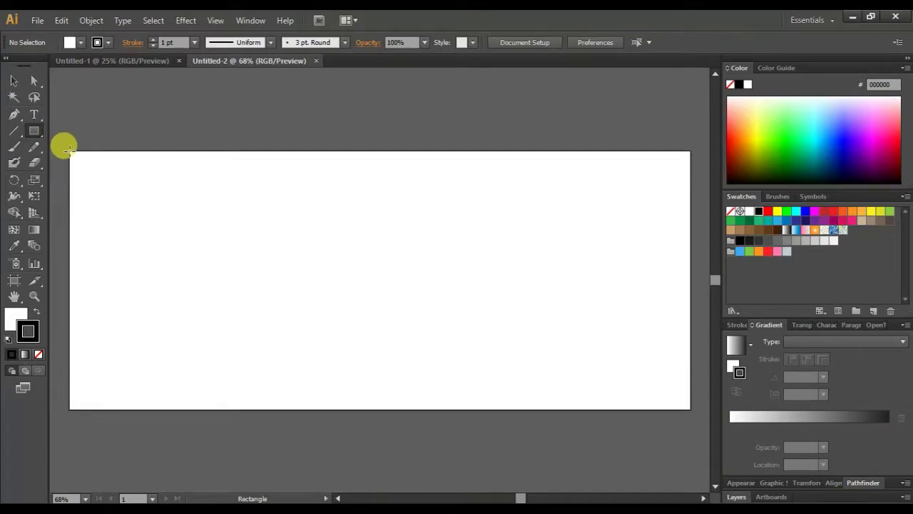
pyautogui.moveTo(68, 150); pyautogui.dragTo(690, 410)
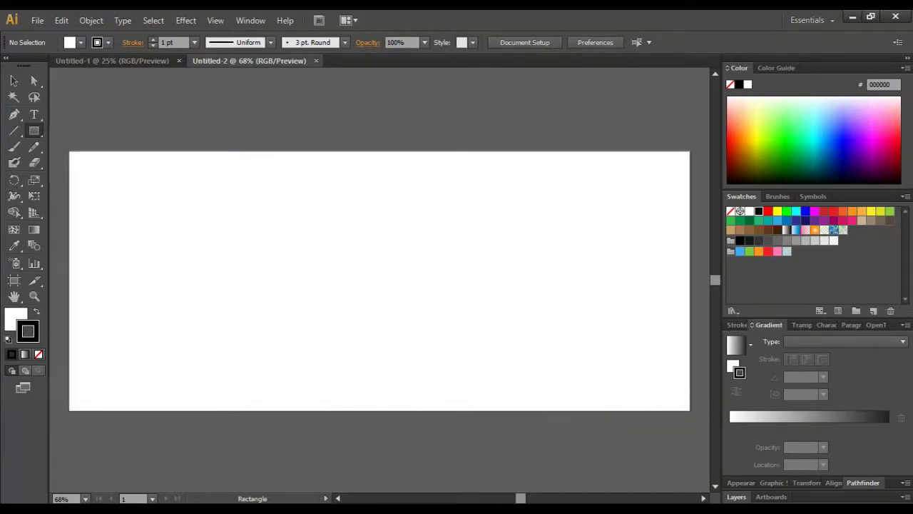
pyautogui.click(37, 312)
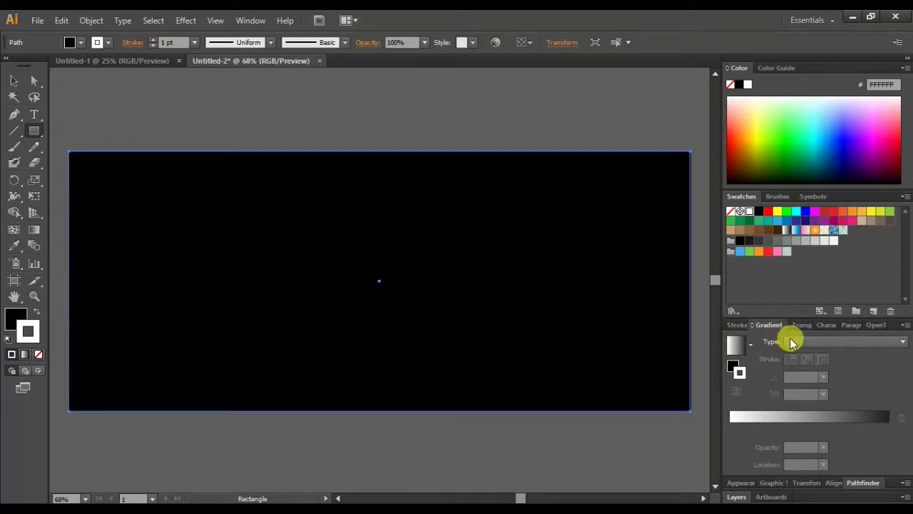
# Fill the rectangle with a radial white-to-black gradient.
pyautogui.click(750, 346)
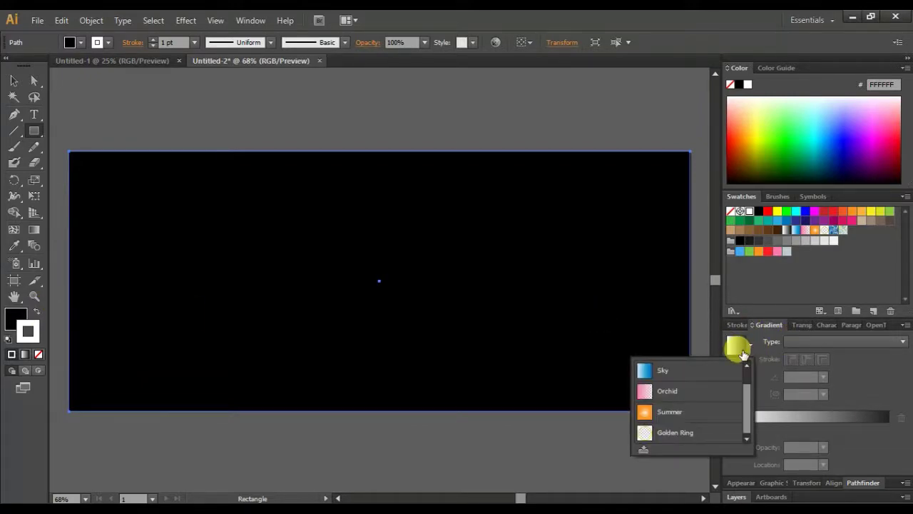
pyautogui.click(735, 345)
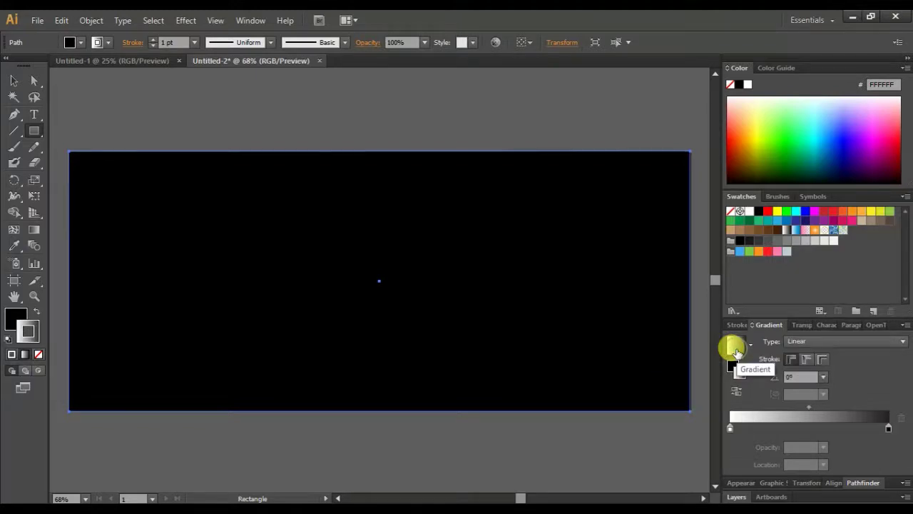
pyautogui.click(842, 342)
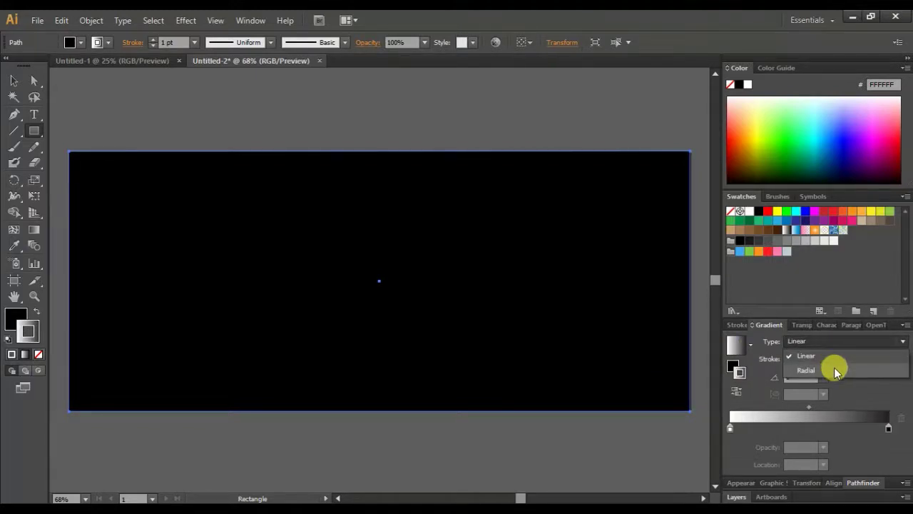
pyautogui.doubleClick(19, 313)
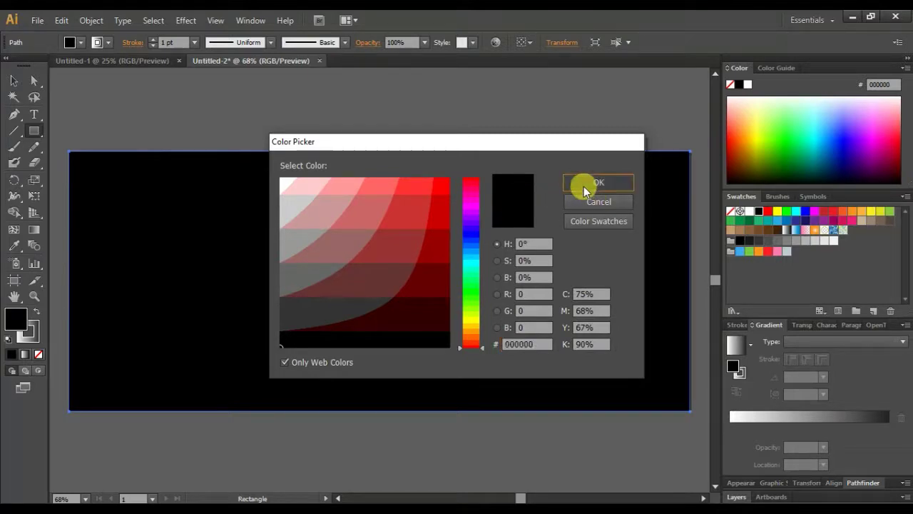
pyautogui.click(586, 184)
pyautogui.click(733, 345)
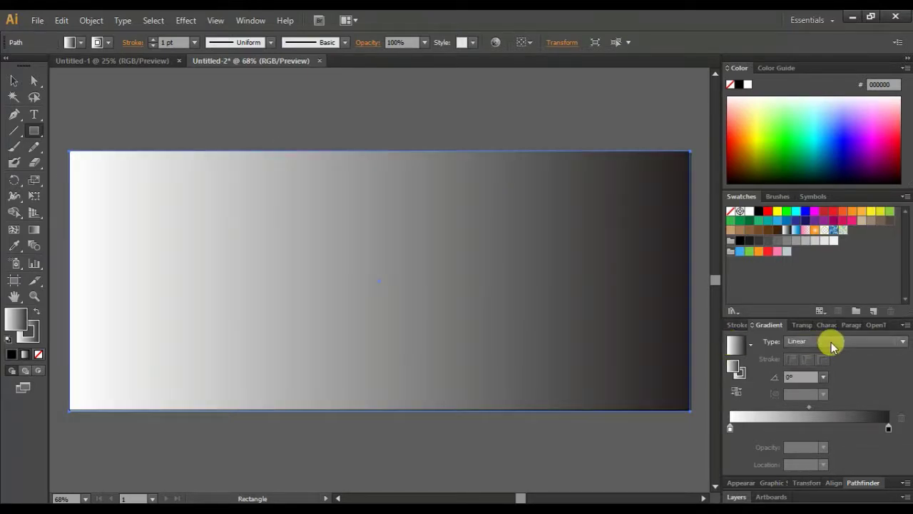
pyautogui.click(832, 341)
pyautogui.click(830, 364)
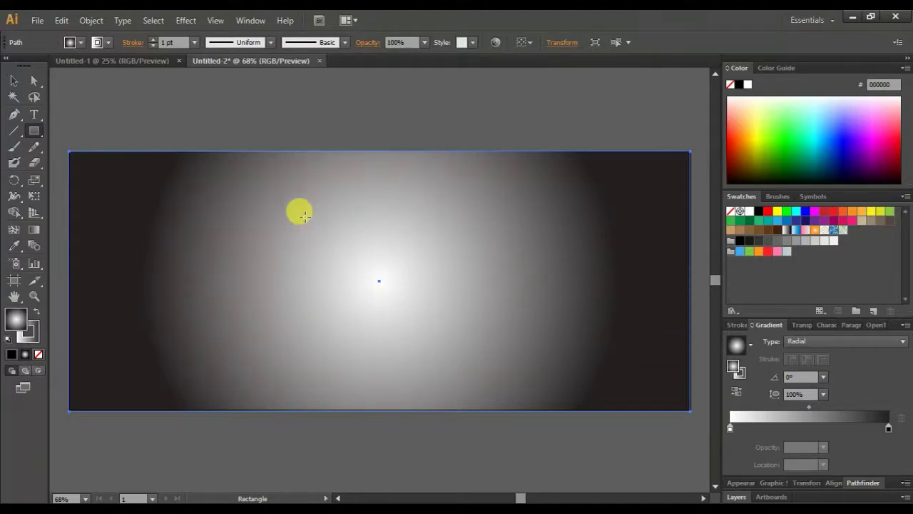
pyautogui.moveTo(304, 216); pyautogui.dragTo(309, 222)
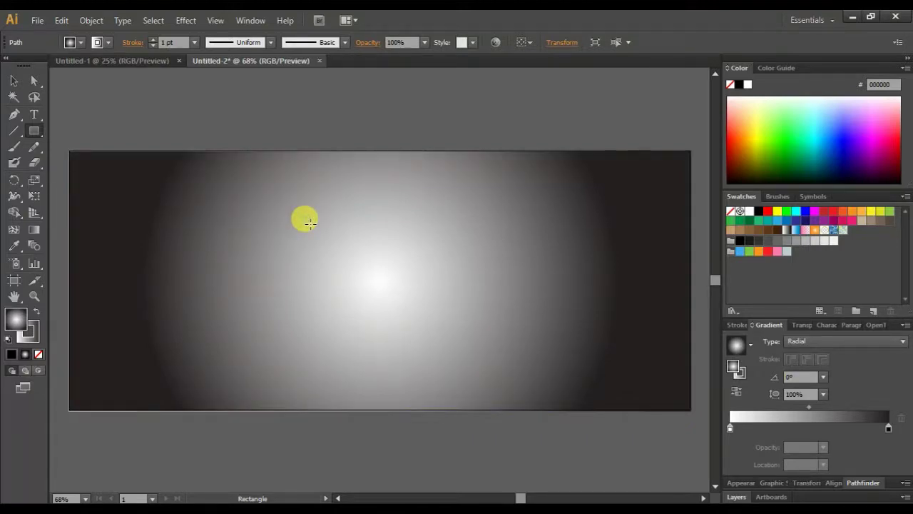
# Draw a circle with white fill and no outline.
pyautogui.hotkey('ctrl', 'z')
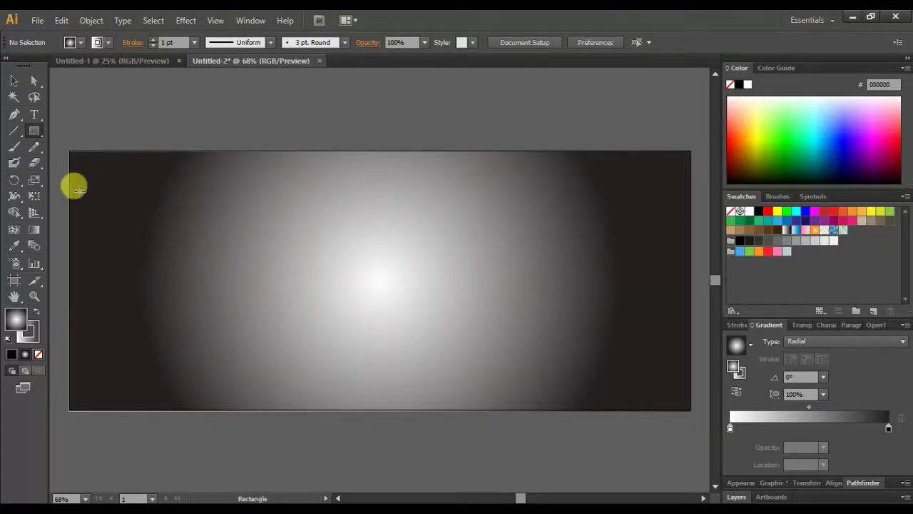
pyautogui.moveTo(38, 132); pyautogui.dragTo(79, 162)
pyautogui.moveTo(308, 202); pyautogui.dragTo(374, 261)
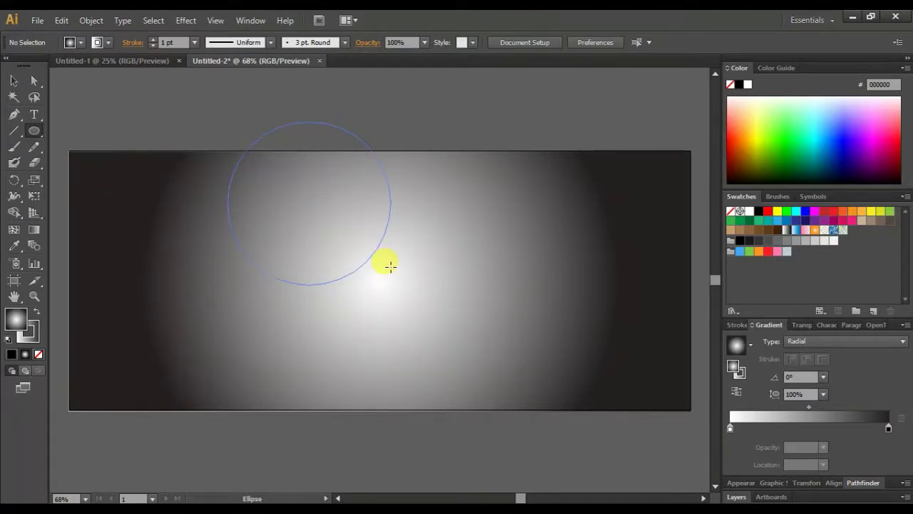
pyautogui.moveTo(391, 266); pyautogui.dragTo(393, 268)
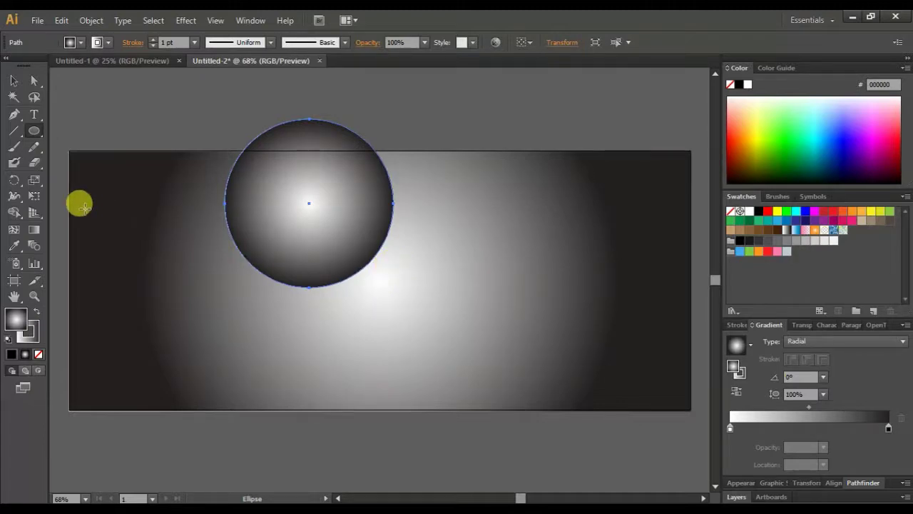
pyautogui.click(748, 85)
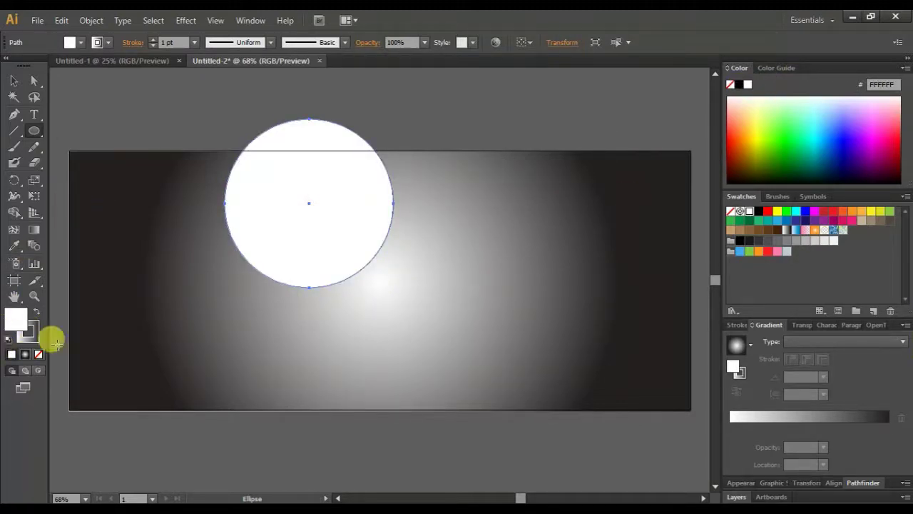
pyautogui.click(32, 334)
pyautogui.click(37, 355)
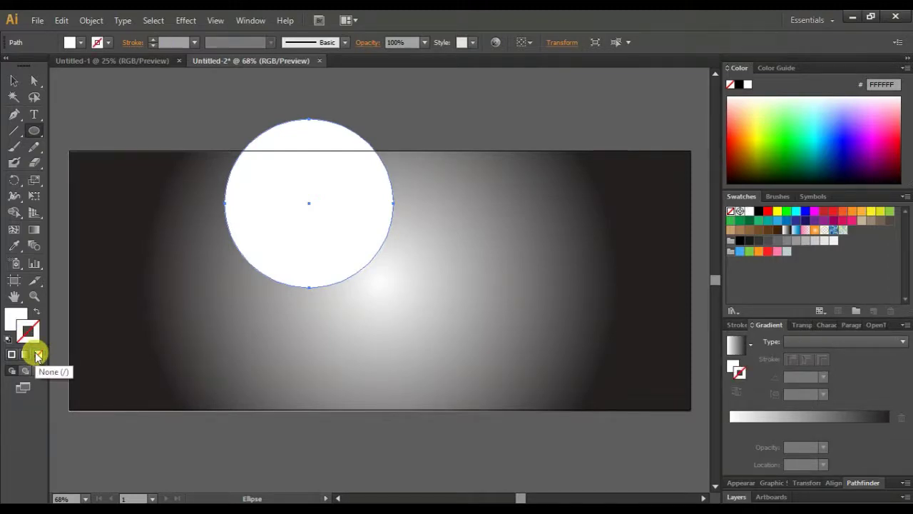
# Move the white circle to the artboard centre and enlarge it into the moon.
pyautogui.click(14, 84)
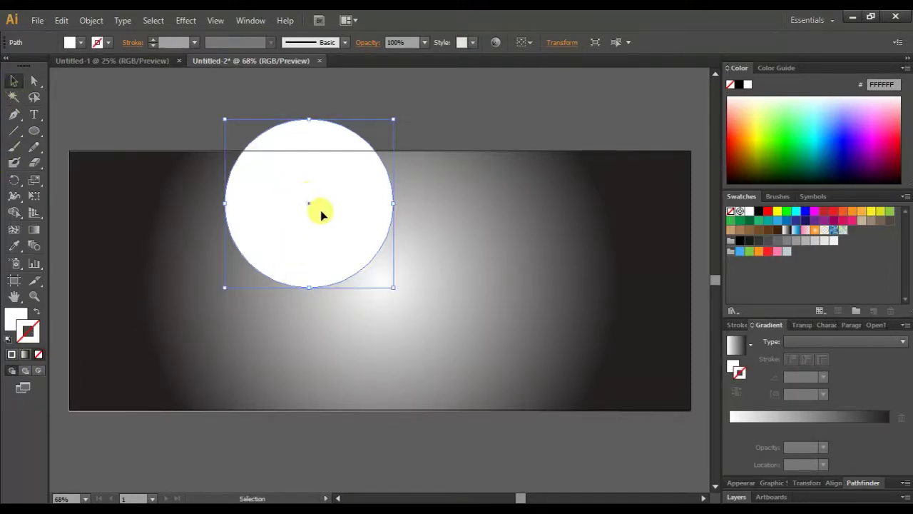
pyautogui.moveTo(321, 243)
pyautogui.mouseDown()
pyautogui.moveTo(393, 321)
pyautogui.moveTo(393, 313)
pyautogui.mouseUp()
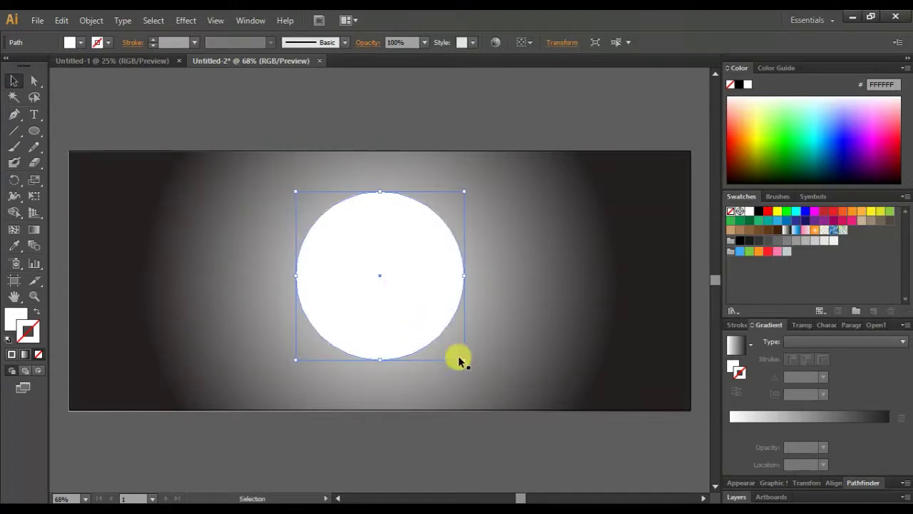
pyautogui.moveTo(460, 357); pyautogui.dragTo(491, 386)
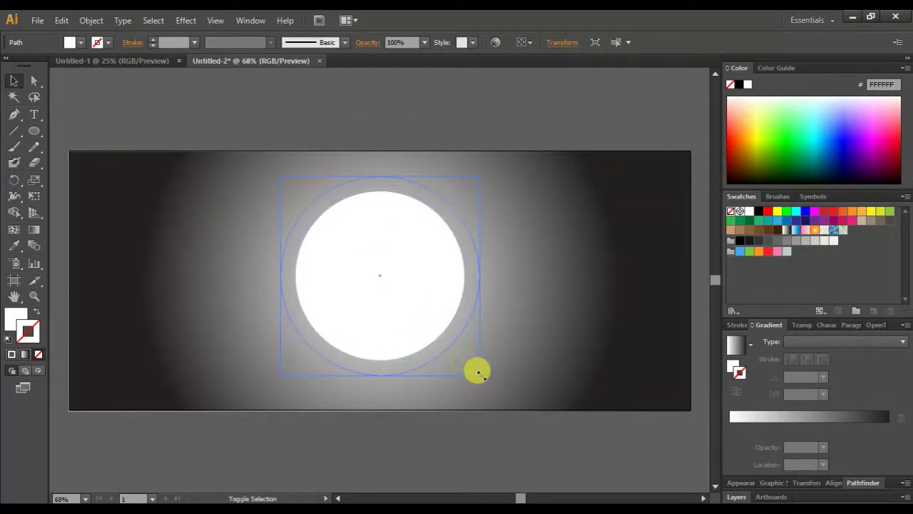
pyautogui.click(433, 438)
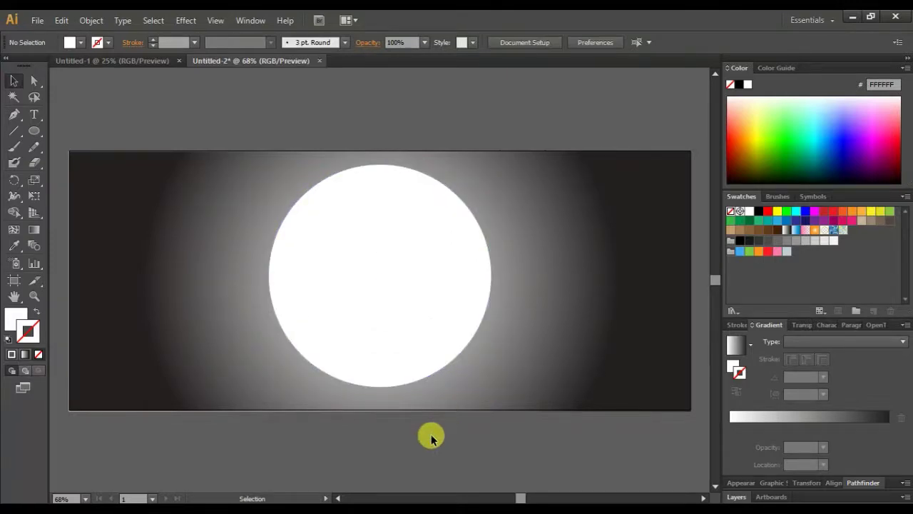
pyautogui.click(368, 321)
pyautogui.keyDown('shift'); pyautogui.click(215, 310); pyautogui.keyUp('shift')
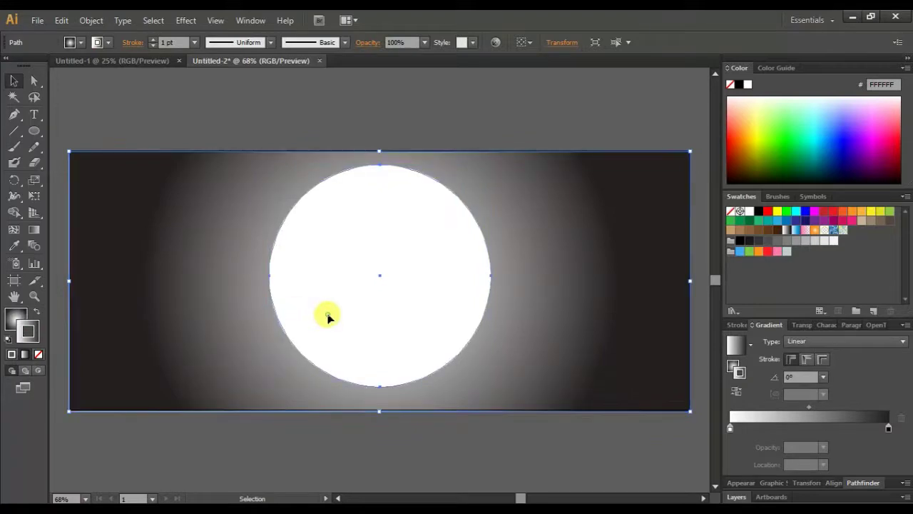
pyautogui.click(227, 451)
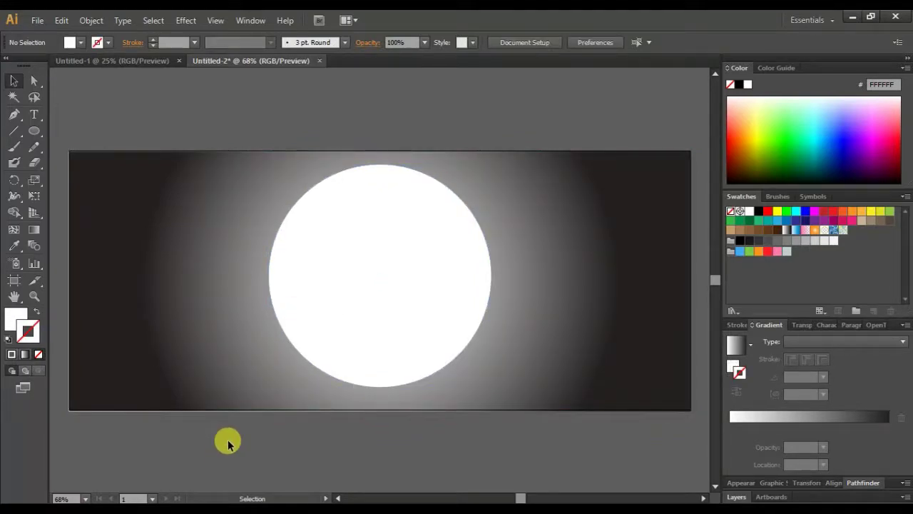
# Draw a wide ellipse across the lower artboard, with no outline and a white-to-dark linear gradient.
pyautogui.click(35, 132)
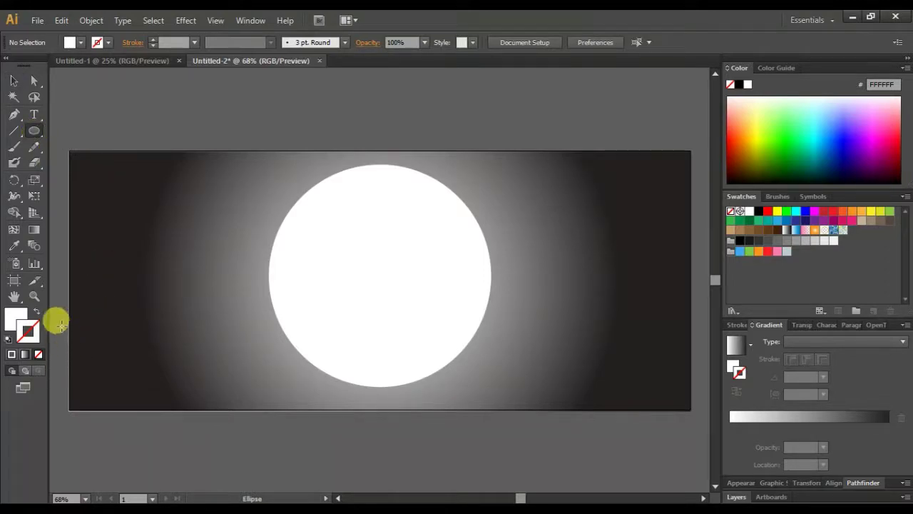
pyautogui.moveTo(78, 348); pyautogui.dragTo(635, 443)
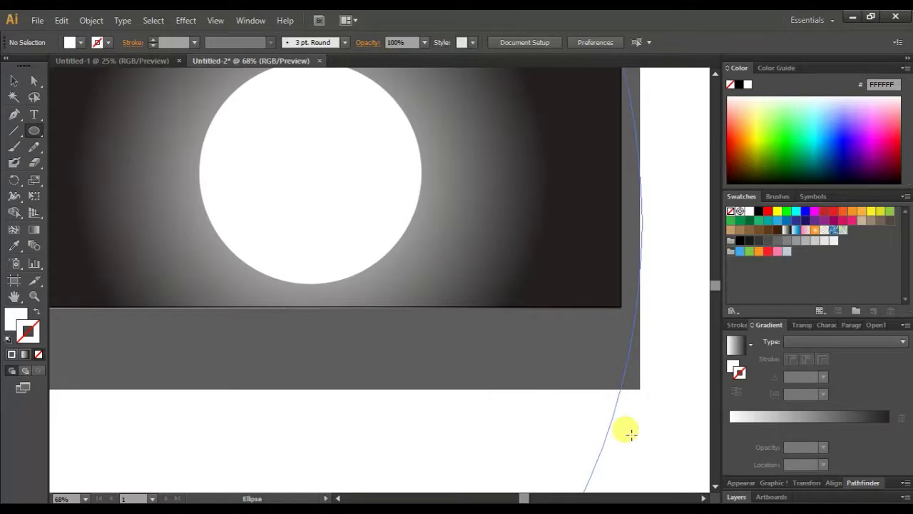
pyautogui.moveTo(636, 443)
pyautogui.mouseDown()
pyautogui.moveTo(573, 353)
pyautogui.moveTo(646, 418)
pyautogui.mouseUp()
pyautogui.moveTo(444, 349); pyautogui.dragTo(528, 357)
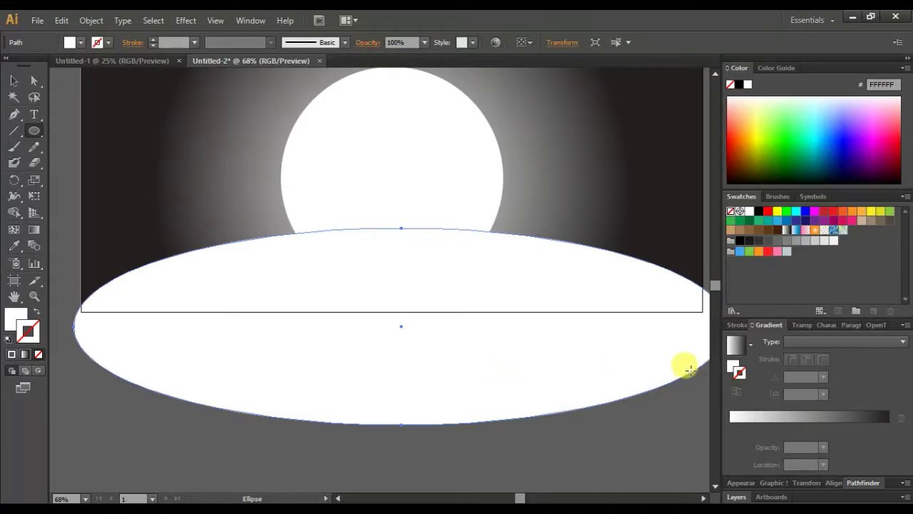
pyautogui.click(732, 346)
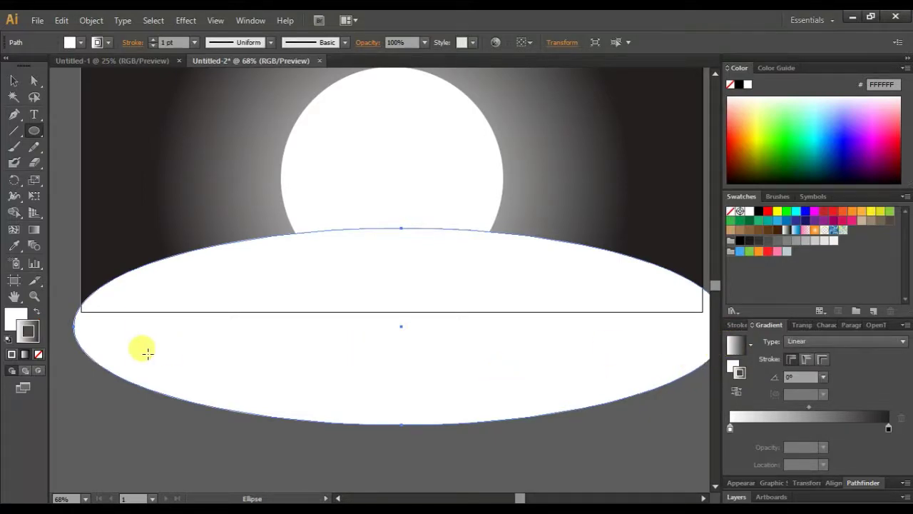
pyautogui.click(39, 355)
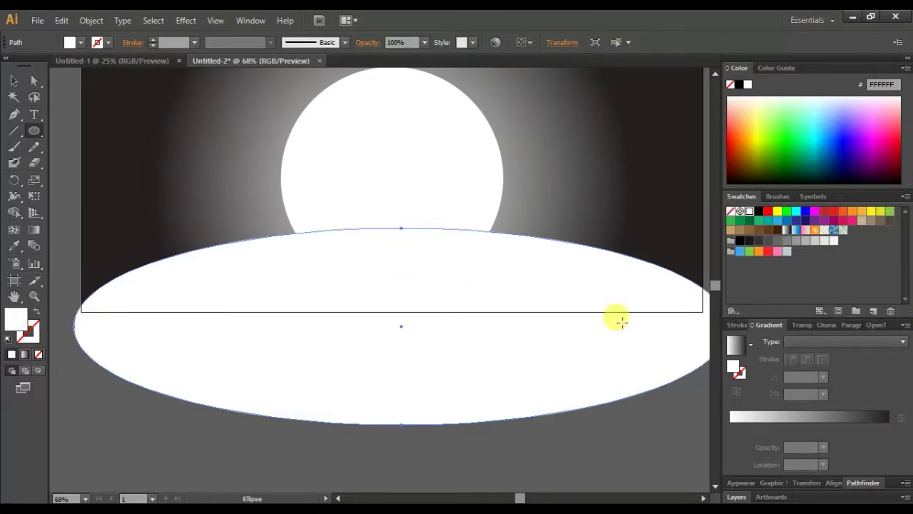
pyautogui.click(735, 343)
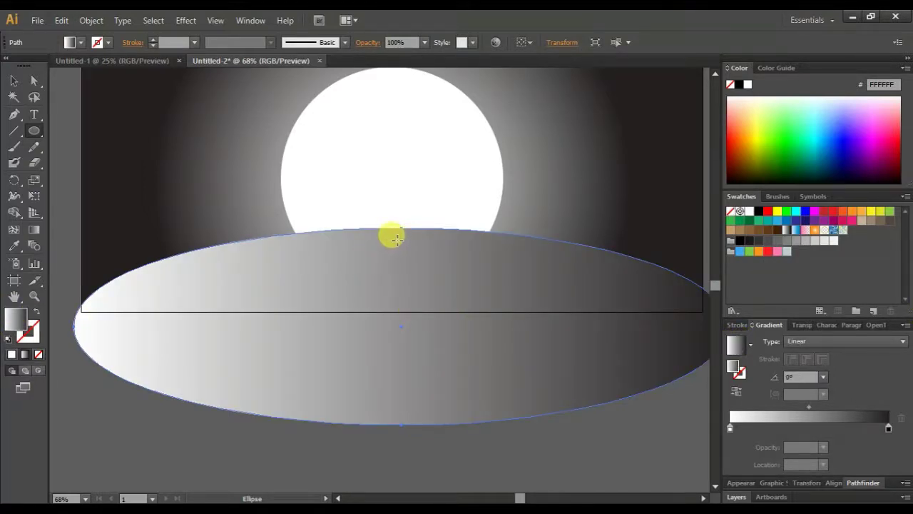
# Run the hill's gradient vertically from its top edge so only the rim stays light.
pyautogui.moveTo(389, 238); pyautogui.dragTo(390, 393)
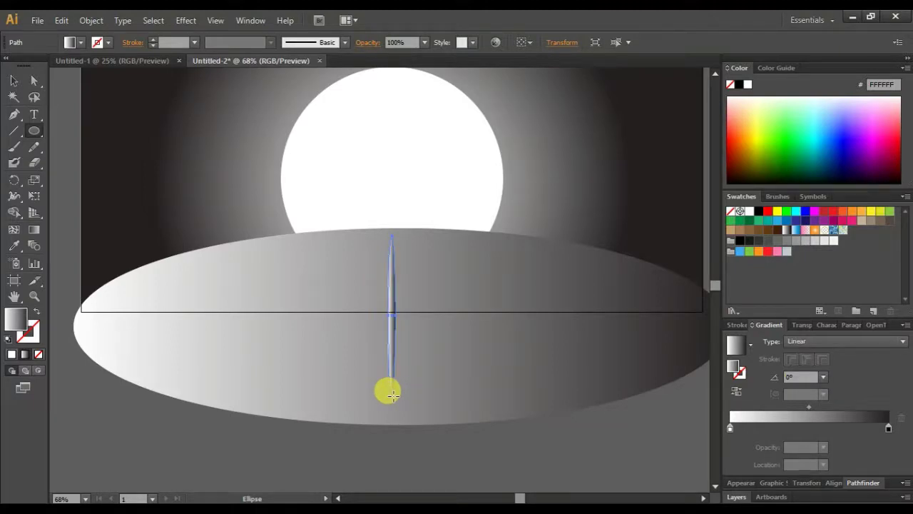
pyautogui.hotkey('ctrl', 'shift', 'a')
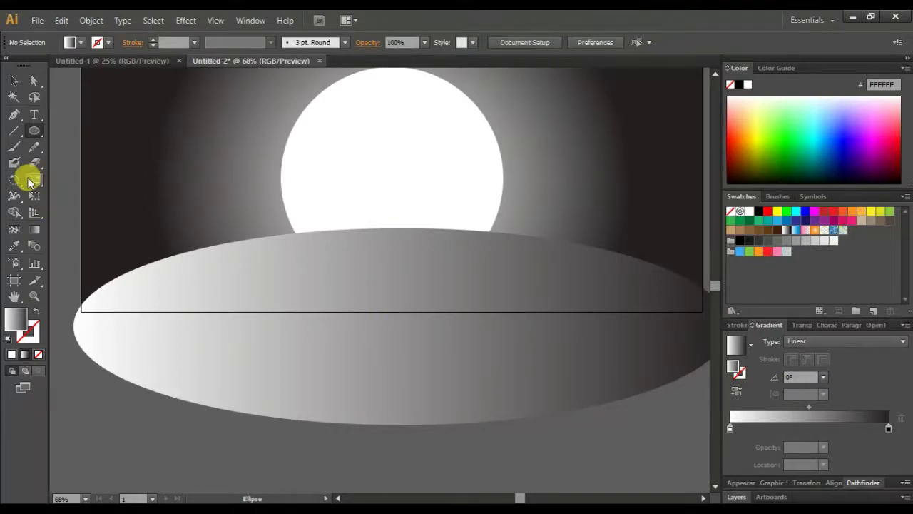
pyautogui.click(35, 230)
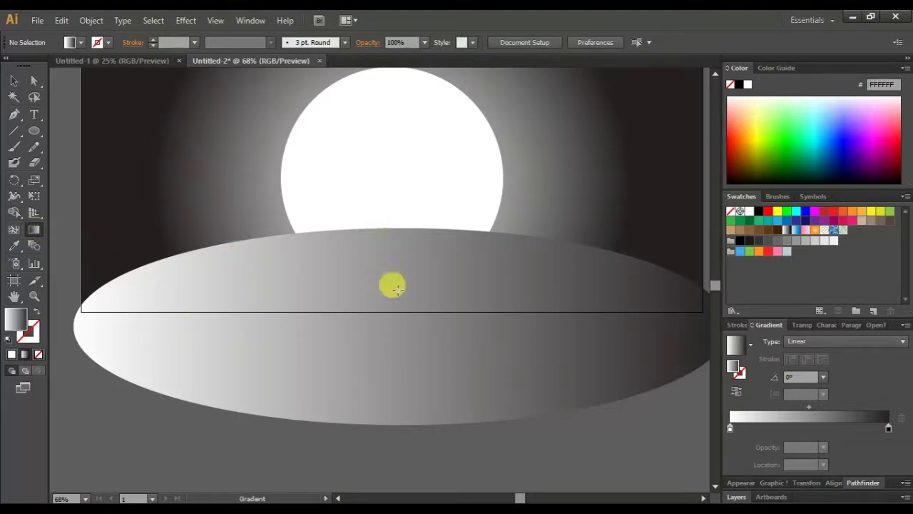
pyautogui.click(389, 401)
pyautogui.press('g')
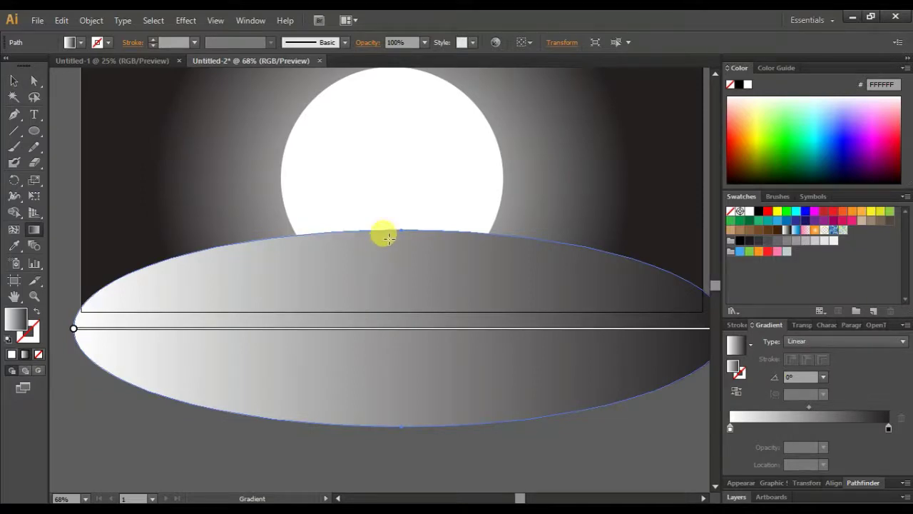
pyautogui.moveTo(404, 231); pyautogui.dragTo(400, 361)
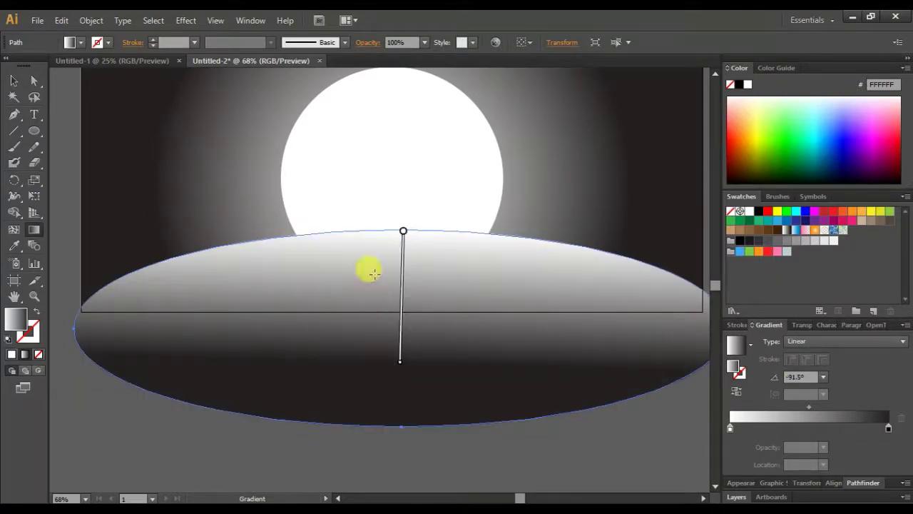
pyautogui.moveTo(377, 238); pyautogui.dragTo(376, 306)
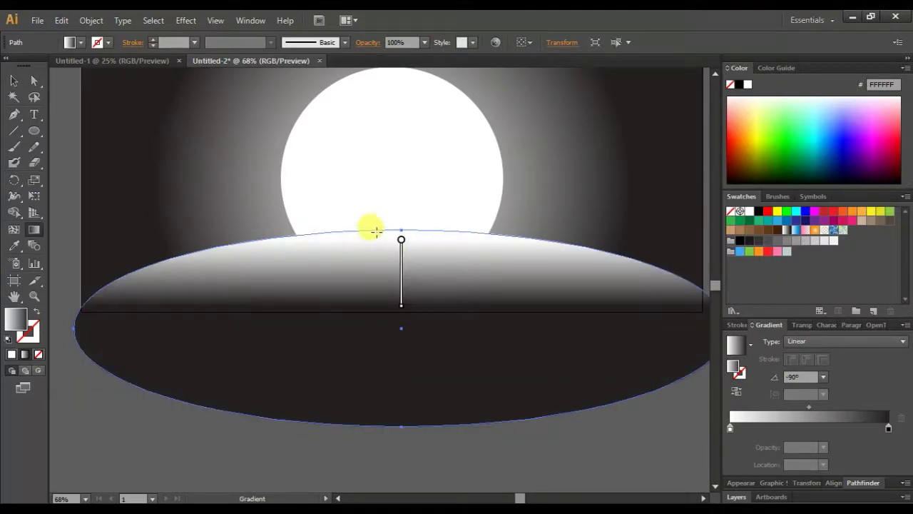
pyautogui.moveTo(377, 226); pyautogui.dragTo(377, 261)
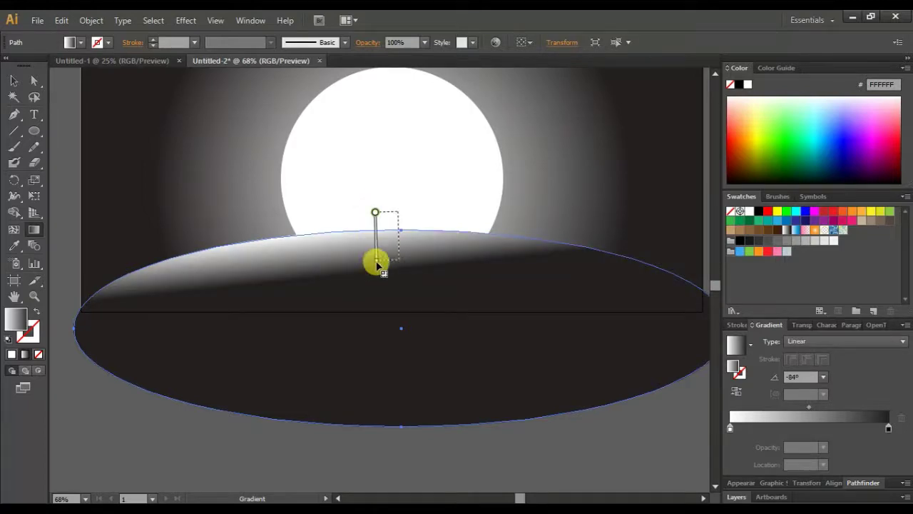
pyautogui.moveTo(376, 212); pyautogui.dragTo(374, 265)
pyautogui.moveTo(385, 174)
pyautogui.mouseDown()
pyautogui.moveTo(384, 287)
pyautogui.moveTo(377, 279)
pyautogui.mouseUp()
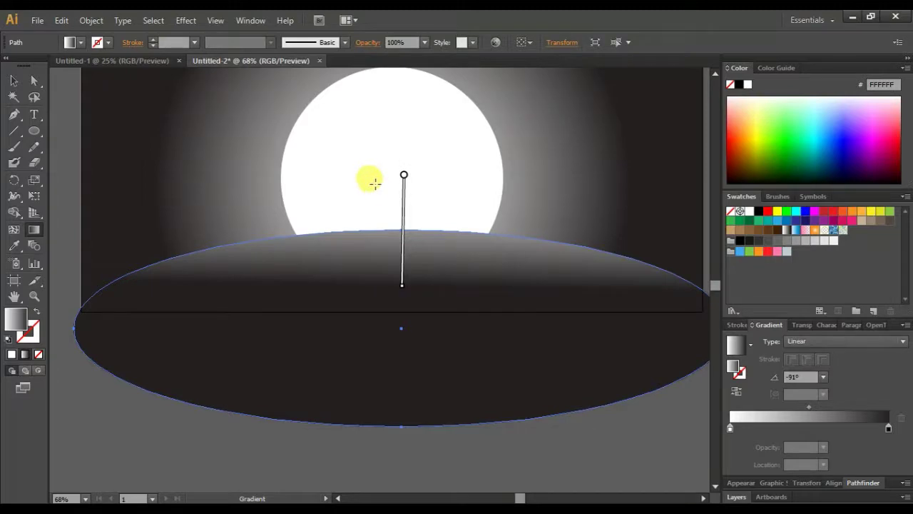
pyautogui.moveTo(370, 180)
pyautogui.mouseDown()
pyautogui.moveTo(378, 183)
pyautogui.moveTo(389, 261)
pyautogui.mouseUp()
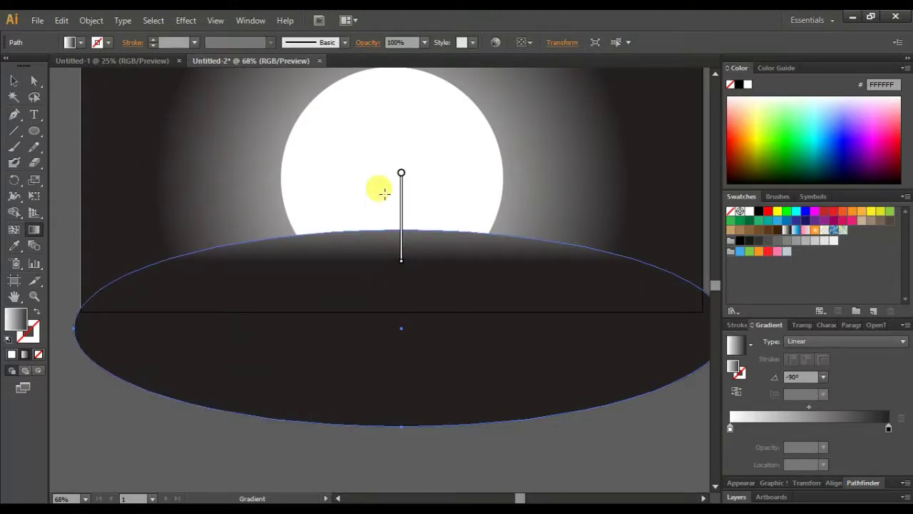
# Nudge the hill ellipse slightly upward with the arrow keys.
pyautogui.moveTo(361, 209); pyautogui.dragTo(353, 281)
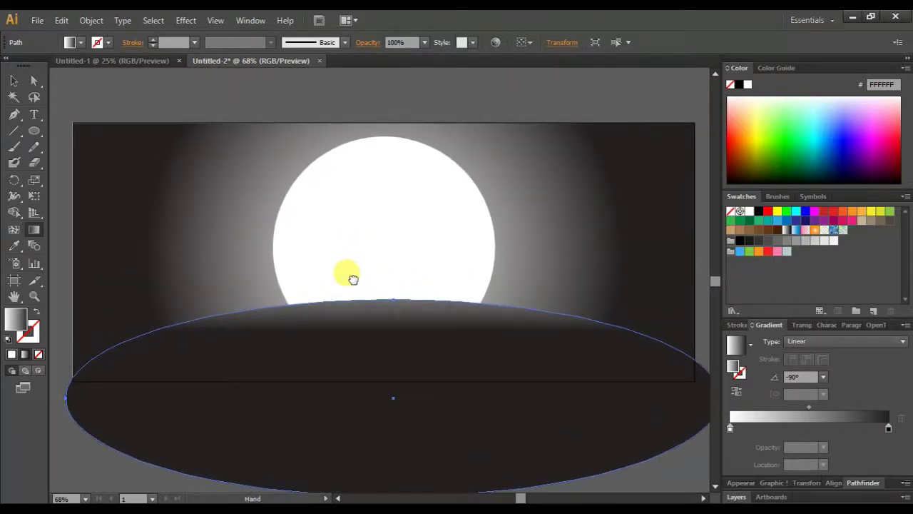
pyautogui.press('v')
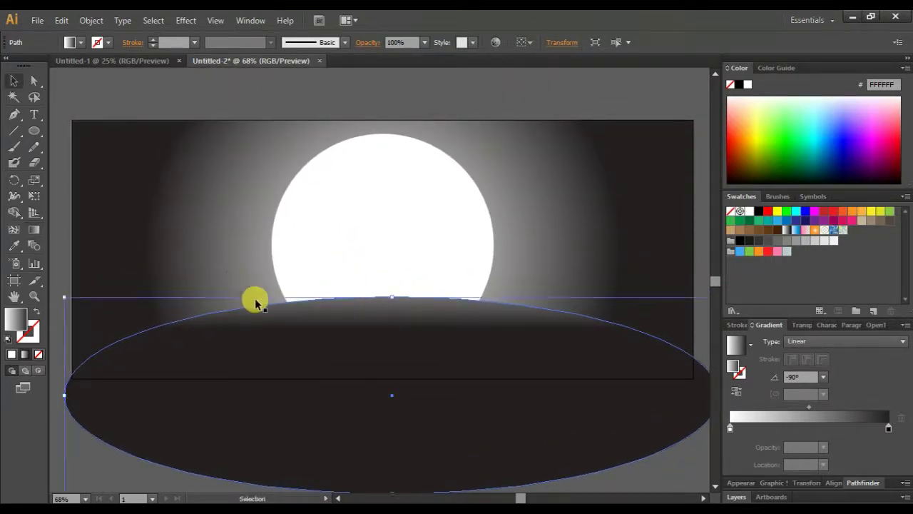
pyautogui.press('Up')
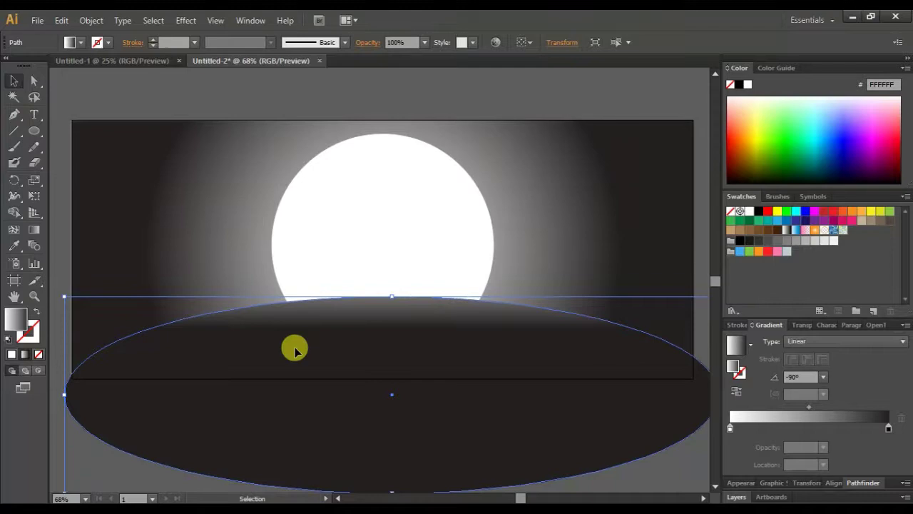
pyautogui.press('Up')
pyautogui.press('Up')
pyautogui.press('Up')
pyautogui.press('Up')
pyautogui.press('Up')
pyautogui.press('Up')
pyautogui.press('Up')
pyautogui.press('Up')
pyautogui.press('Up')
pyautogui.press('Up')
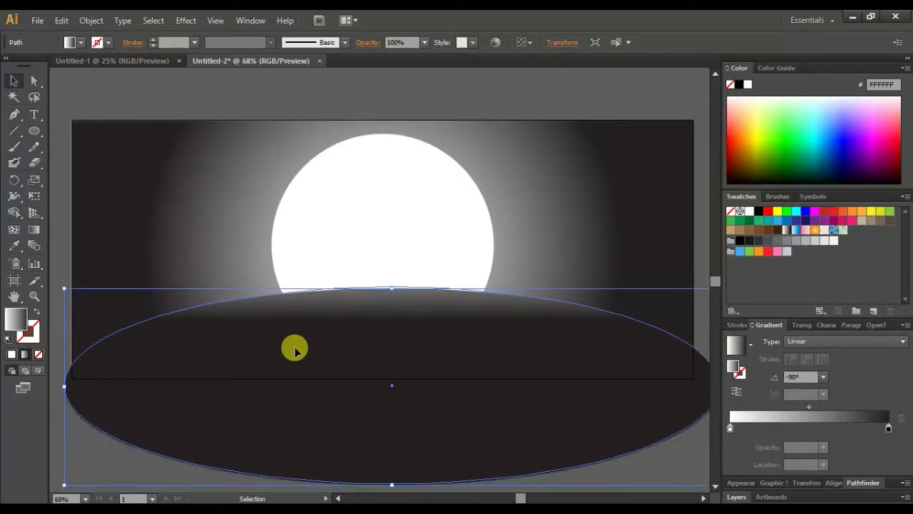
pyautogui.press('Up')
pyautogui.press('Up')
pyautogui.press('Up')
pyautogui.press('Up')
pyautogui.press('Up')
pyautogui.press('Up')
pyautogui.press('Up')
pyautogui.press('Up')
pyautogui.press('Down')
pyautogui.press('Down')
pyautogui.press('Down')
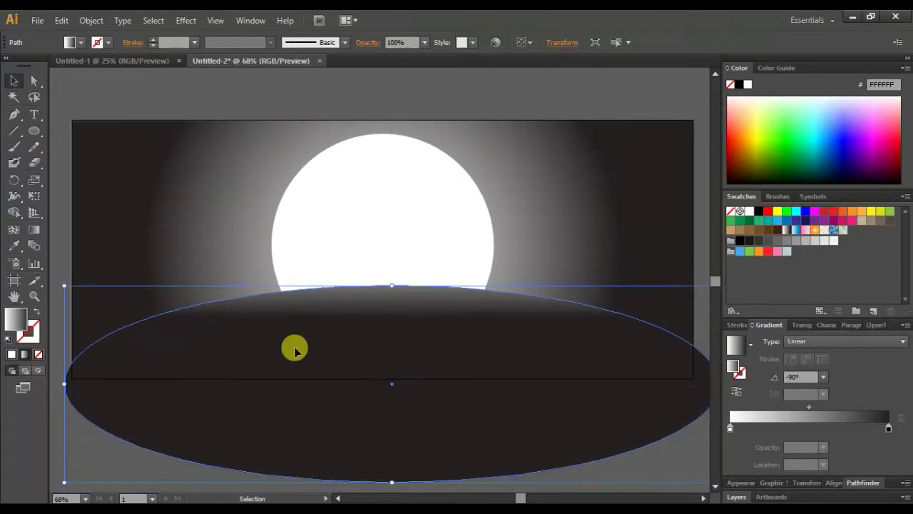
pyautogui.press('Down')
pyautogui.press('Down')
pyautogui.press('Down')
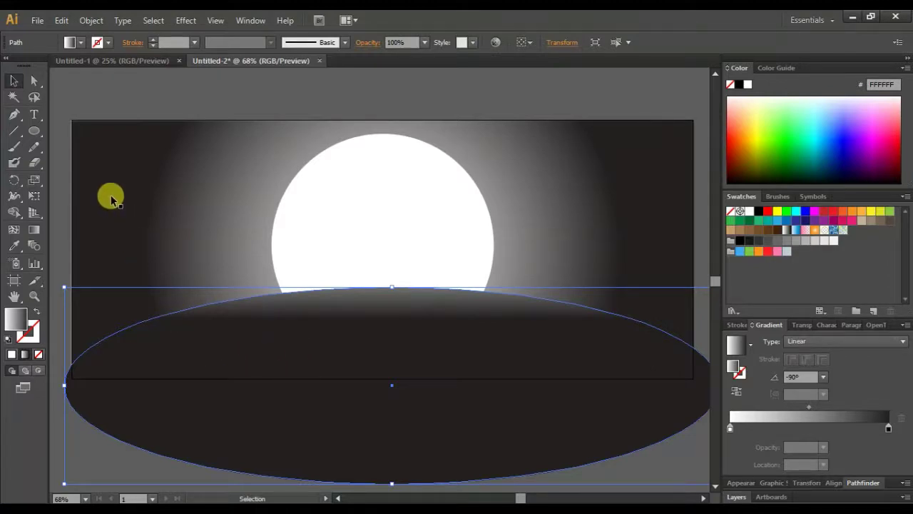
# Select the background glow rectangle, then move to the browser's search box.
pyautogui.click(111, 198)
pyautogui.click(63, 200)
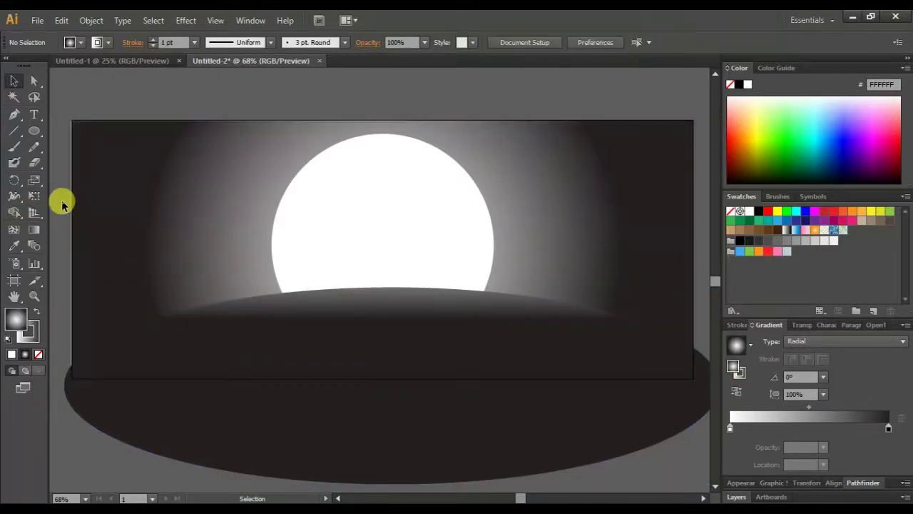
pyautogui.click(152, 260)
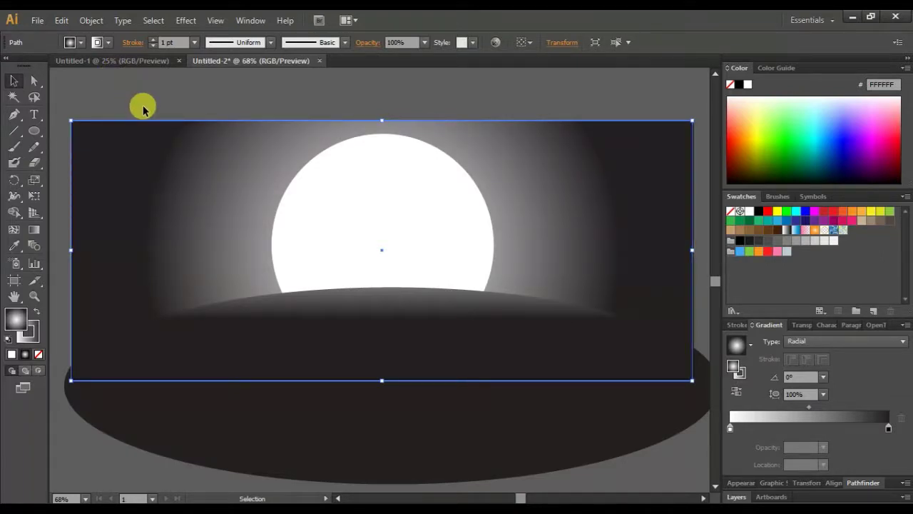
pyautogui.click(143, 106)
pyautogui.click(185, 256)
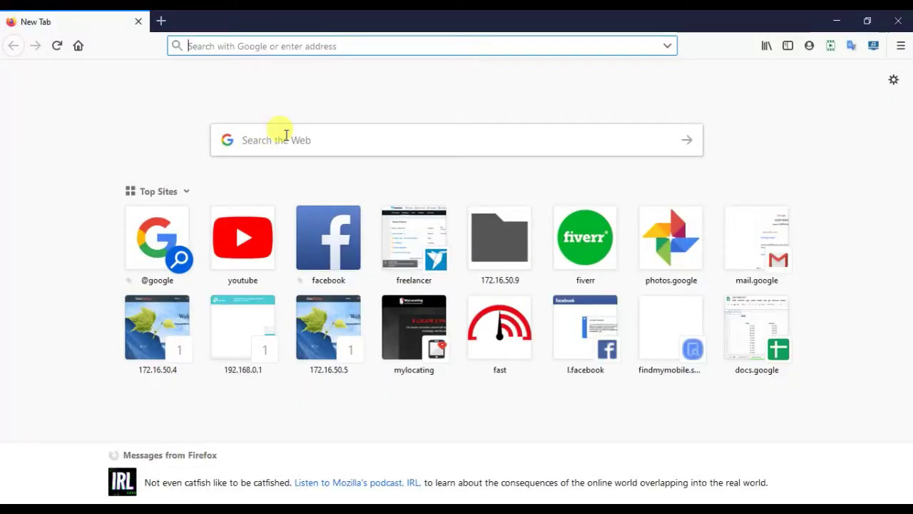
pyautogui.click(284, 135)
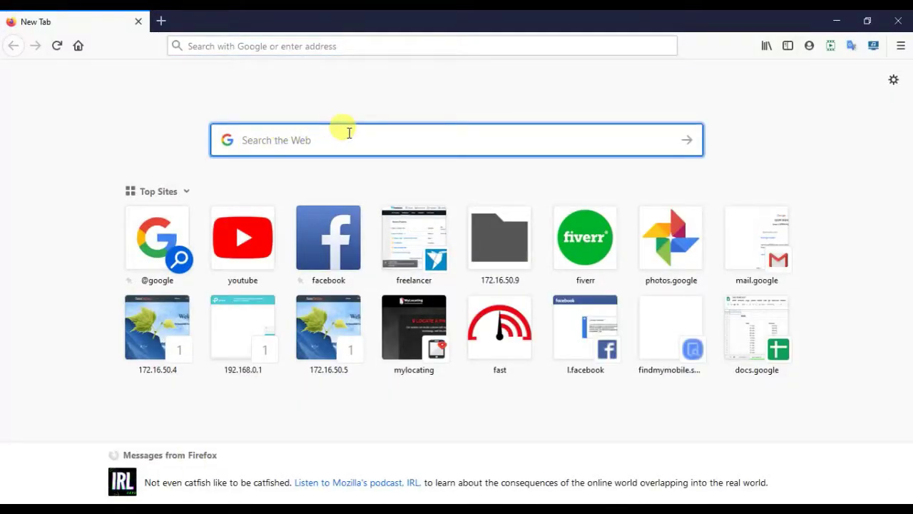
# Search Google Images for 'wolf illustrator' and browse the results.
pyautogui.write('lus')
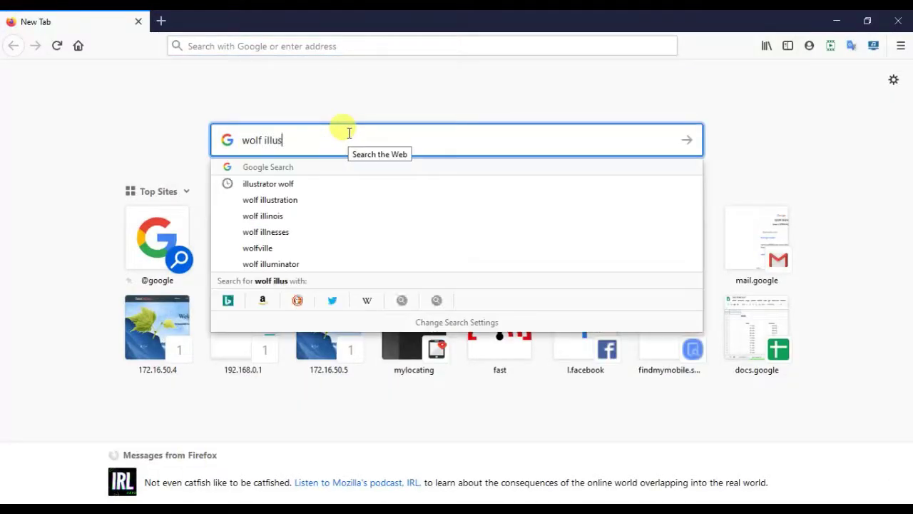
pyautogui.write('trator')
pyautogui.press('Return')
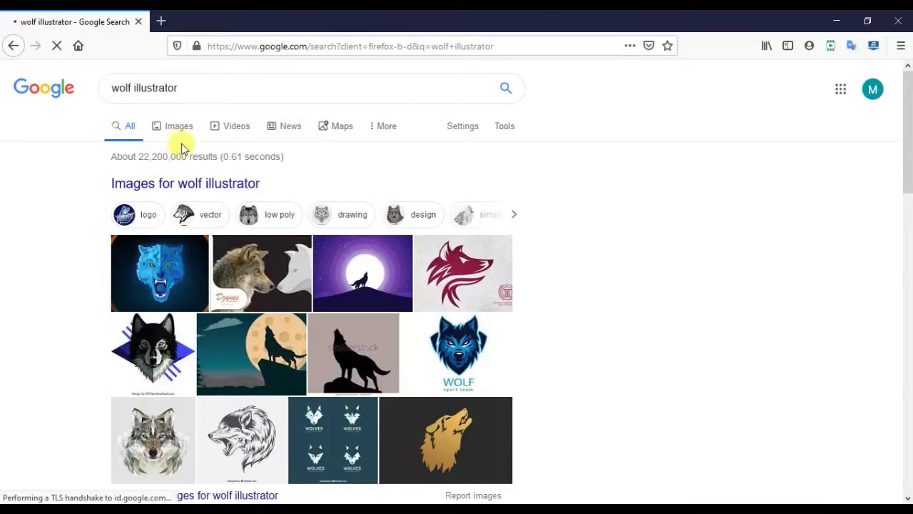
pyautogui.click(179, 127)
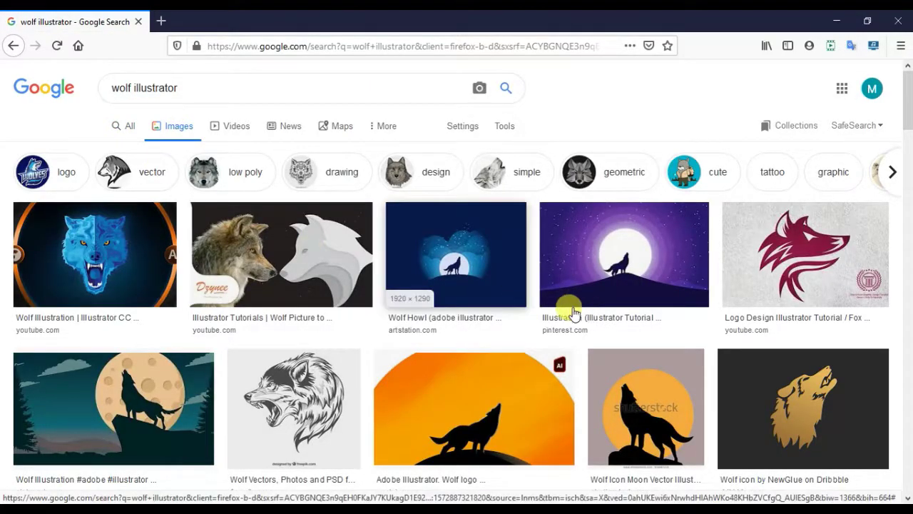
pyautogui.scroll(-2, 377, 296)
pyautogui.scroll(-3, 457, 285)
pyautogui.scroll(-5, 480, 273)
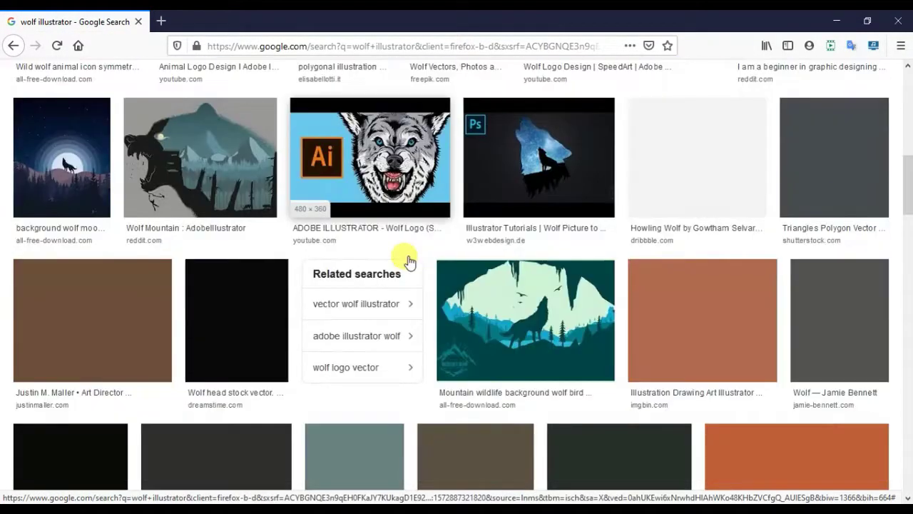
pyautogui.scroll(-2, 545, 268)
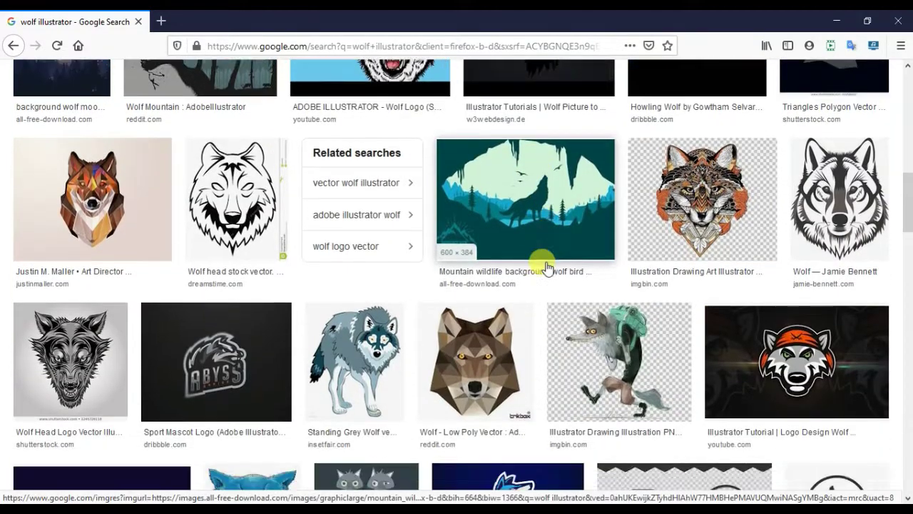
pyautogui.scroll(-6, 547, 267)
# Preview the white howling-wolf silhouette and copy the image.
pyautogui.click(665, 182)
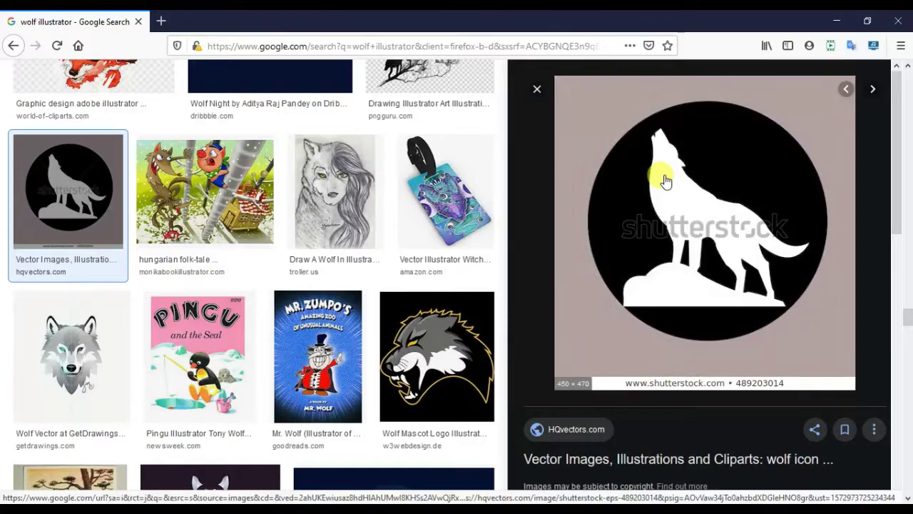
pyautogui.scroll(-4, 286, 214)
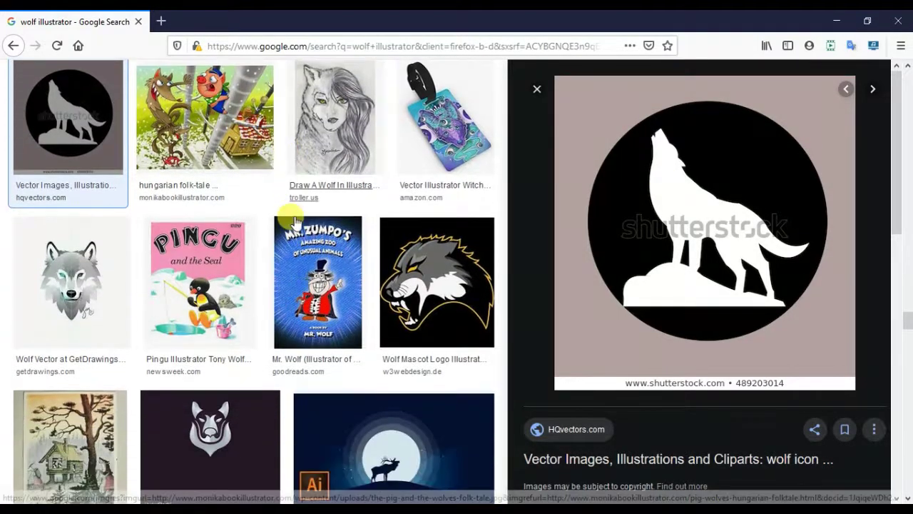
pyautogui.scroll(-5, 296, 216)
pyautogui.scroll(-5, 673, 261)
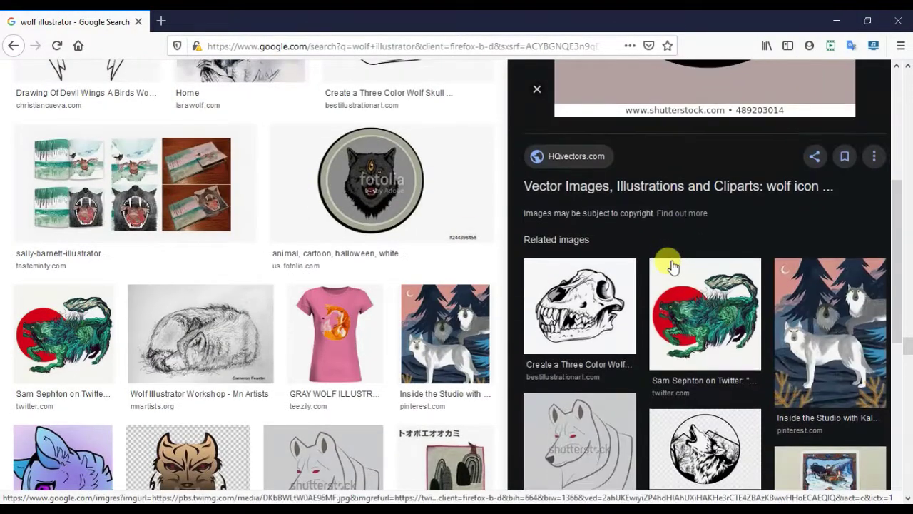
pyautogui.scroll(-3, 673, 265)
pyautogui.scroll(5, 666, 239)
pyautogui.scroll(2, 667, 259)
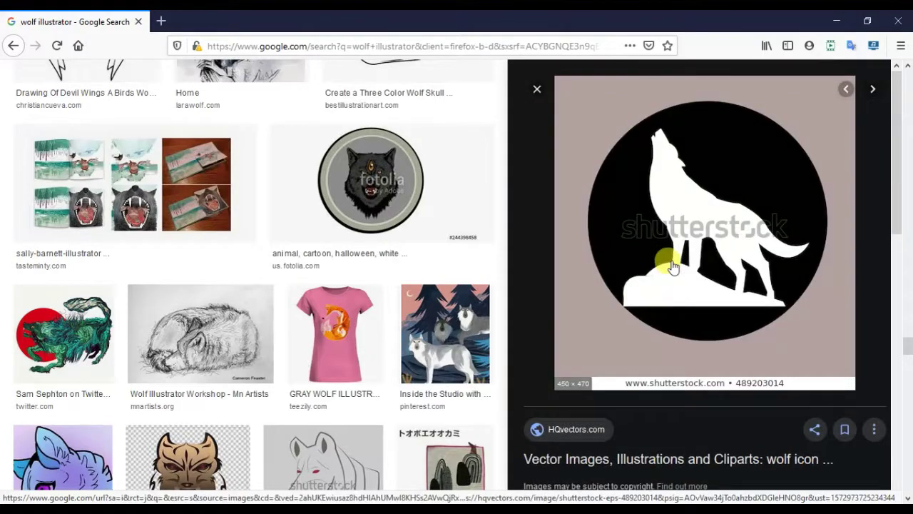
pyautogui.rightClick(684, 211)
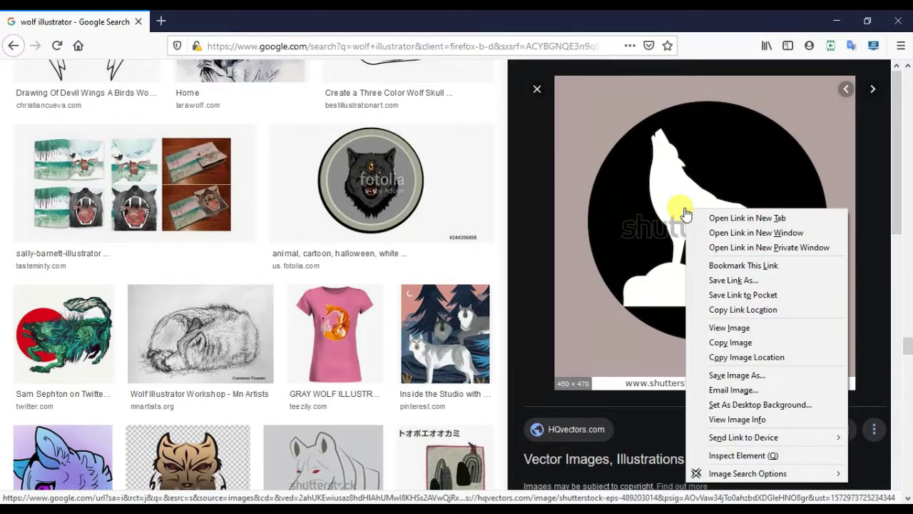
pyautogui.click(708, 345)
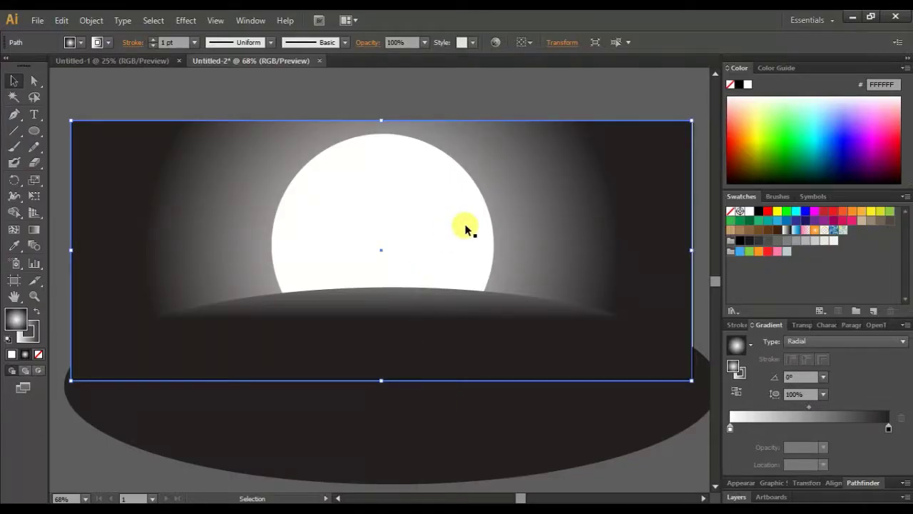
pyautogui.click(464, 225)
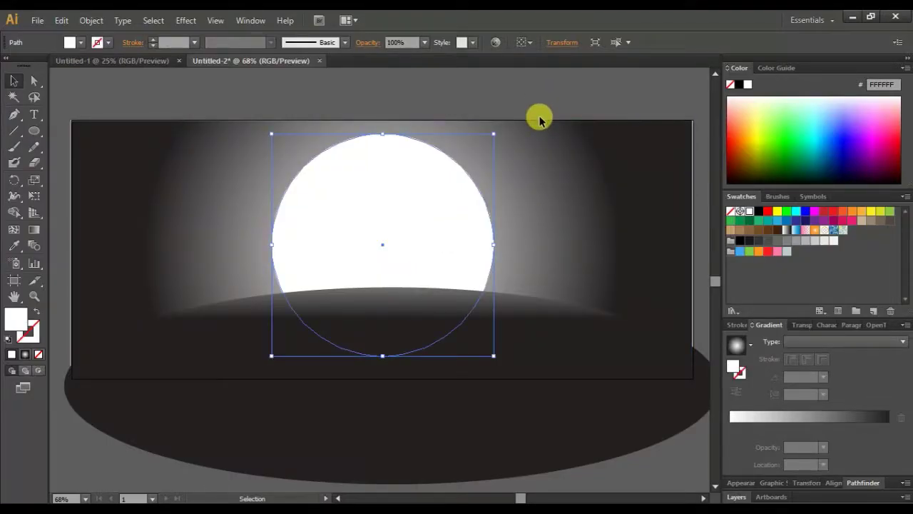
# Paste the wolf beside the artboard, enlarge it slightly, and trace it as Black and White Logo.
pyautogui.click(594, 213)
pyautogui.moveTo(598, 218); pyautogui.dragTo(317, 227)
pyautogui.moveTo(266, 186); pyautogui.dragTo(219, 172)
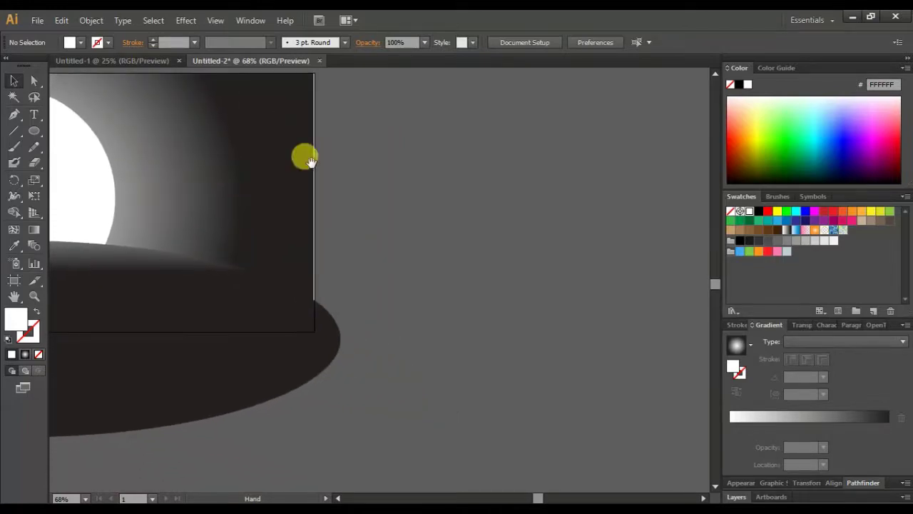
pyautogui.hotkey('ctrl', 'v')
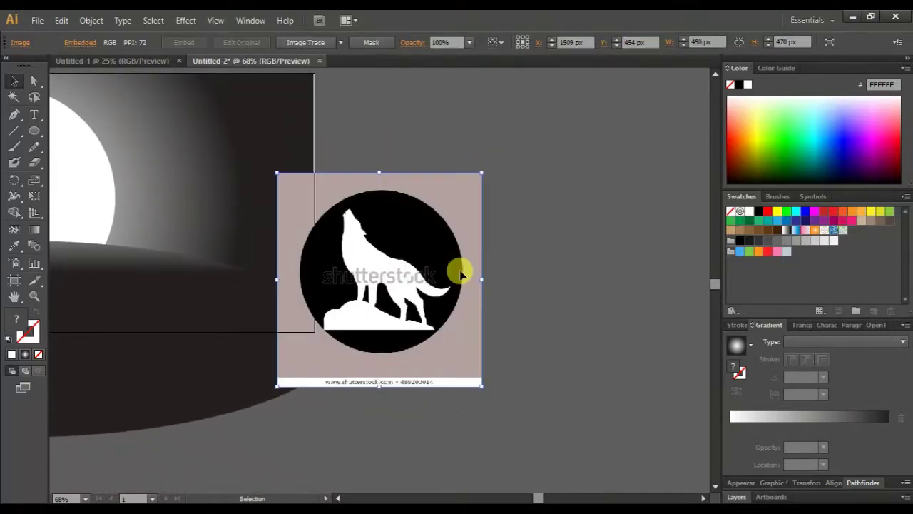
pyautogui.moveTo(443, 352); pyautogui.dragTo(488, 314)
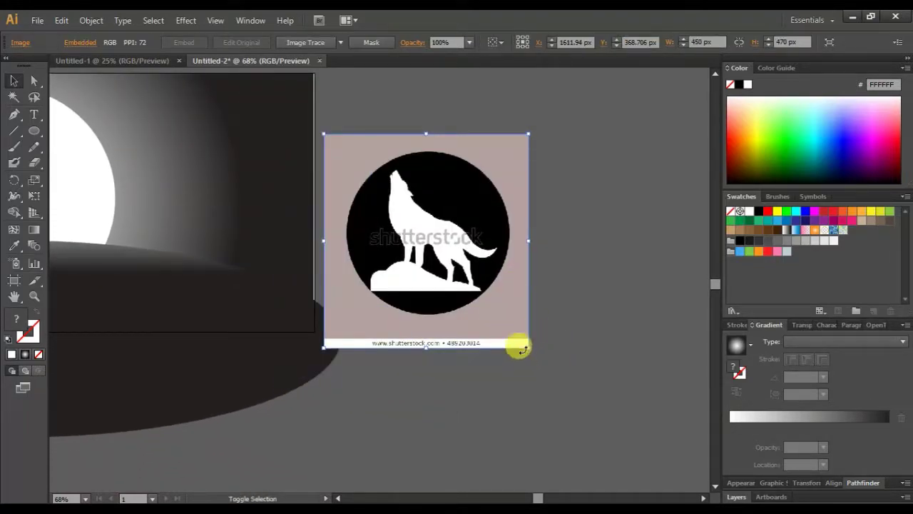
pyautogui.moveTo(525, 345); pyautogui.dragTo(564, 383)
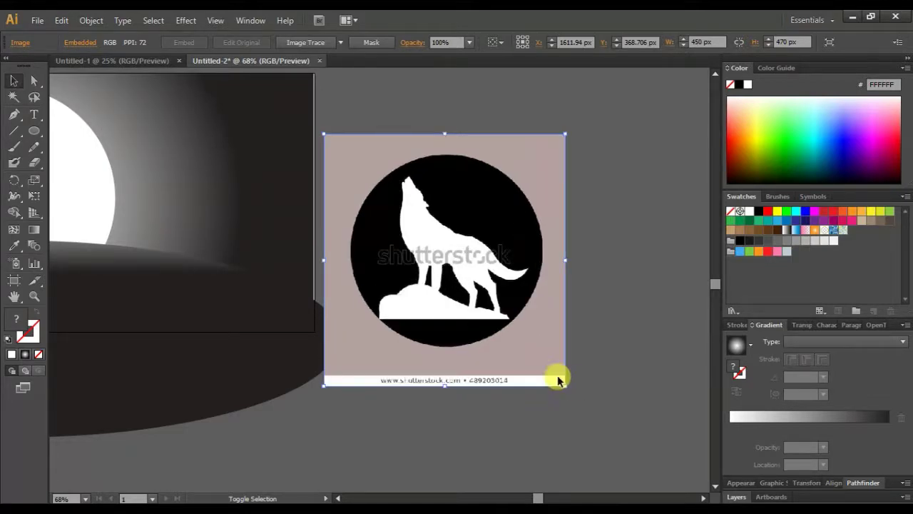
pyautogui.click(342, 43)
pyautogui.click(353, 177)
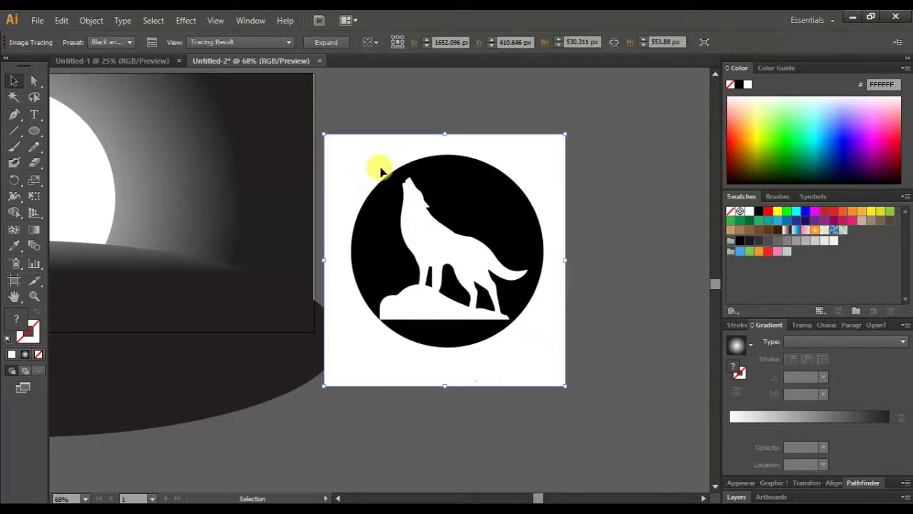
# Expand the traced wolf and ungroup the resulting paths.
pyautogui.moveTo(382, 171); pyautogui.dragTo(417, 161)
pyautogui.rightClick(418, 150)
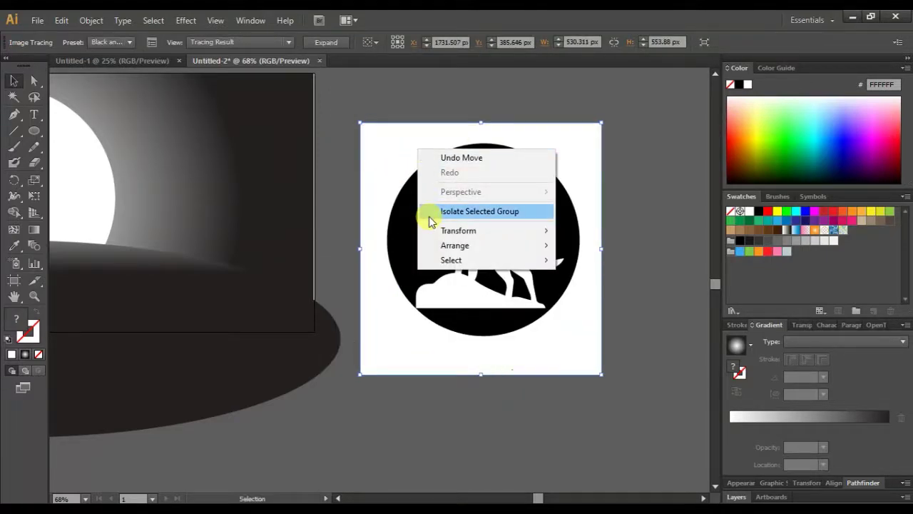
pyautogui.click(391, 173)
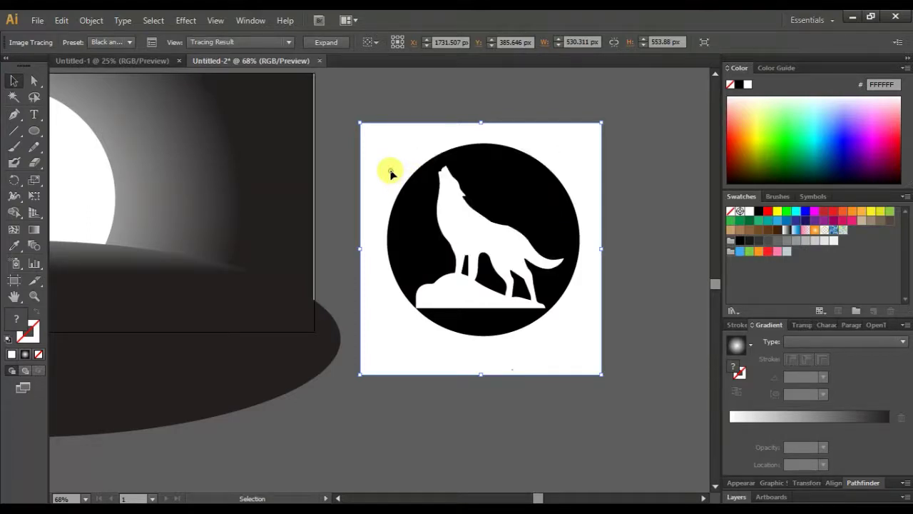
pyautogui.click(325, 45)
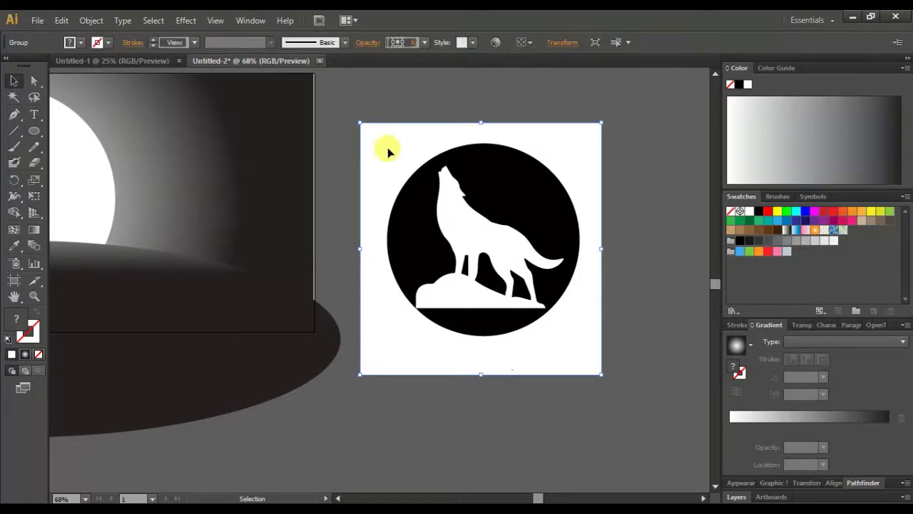
pyautogui.rightClick(390, 152)
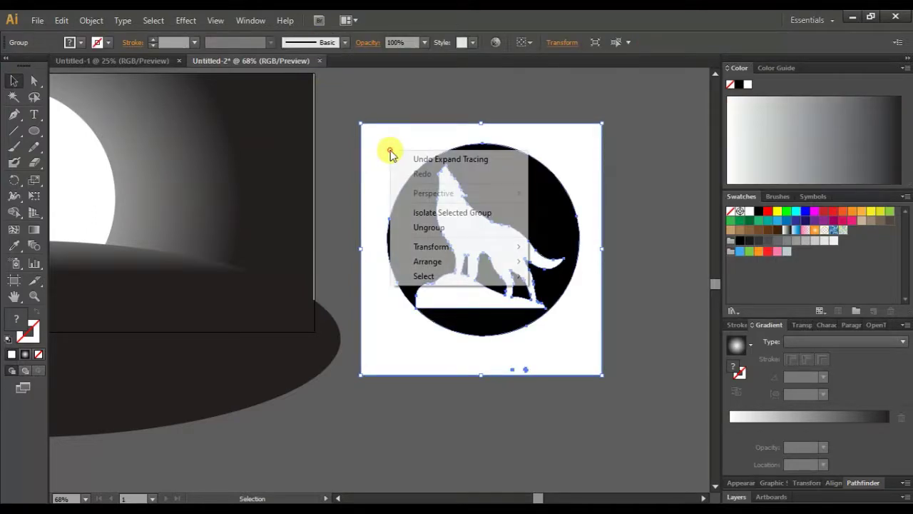
pyautogui.click(424, 227)
# Delete the white square background from the wolf artwork, keeping the black circle.
pyautogui.rightClick(414, 107)
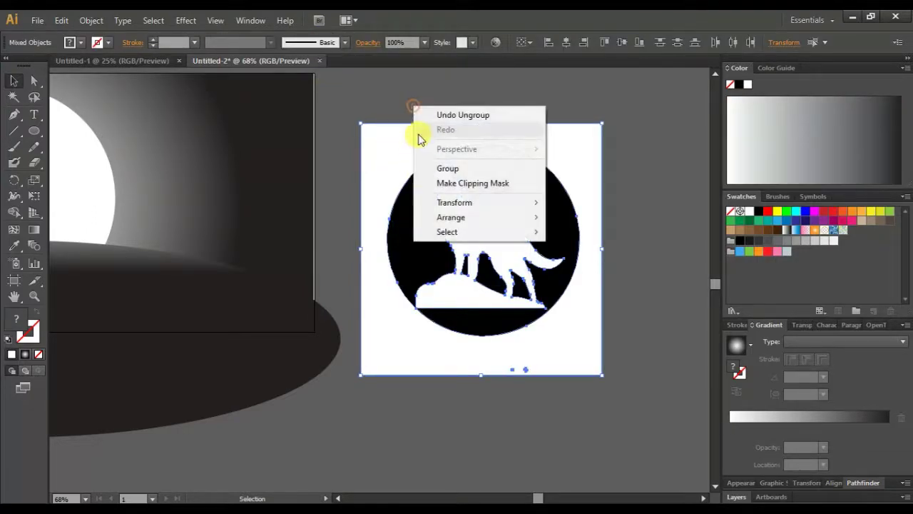
pyautogui.click(404, 145)
pyautogui.click(414, 111)
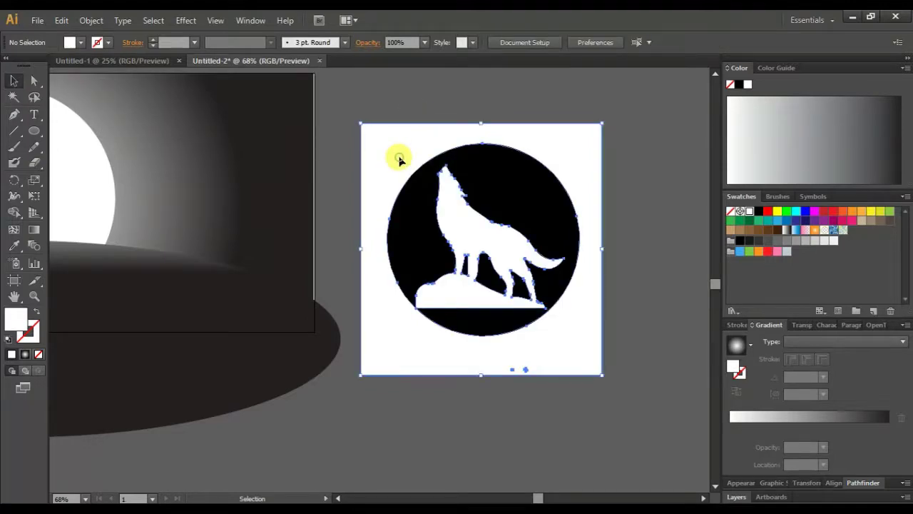
pyautogui.click(400, 155)
pyautogui.press('Delete')
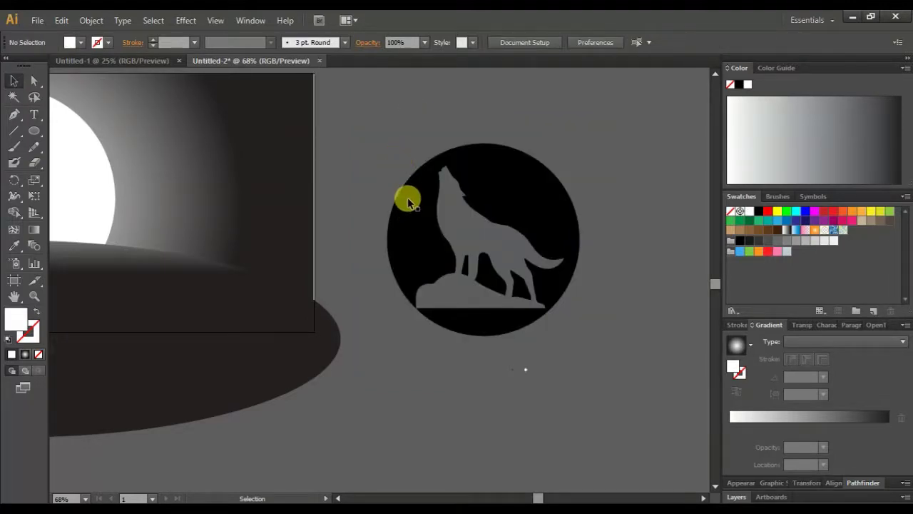
pyautogui.hotkey('ctrl', 'z')
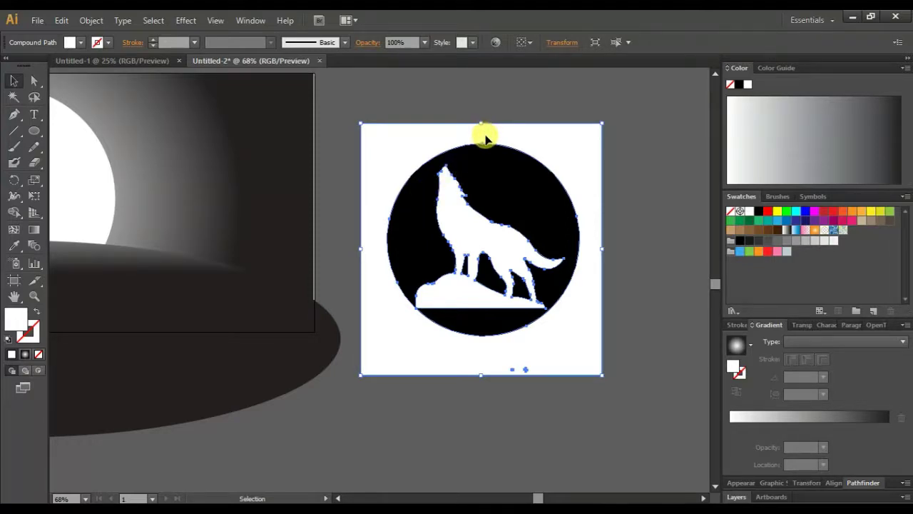
pyautogui.click(503, 191)
pyautogui.press('Delete')
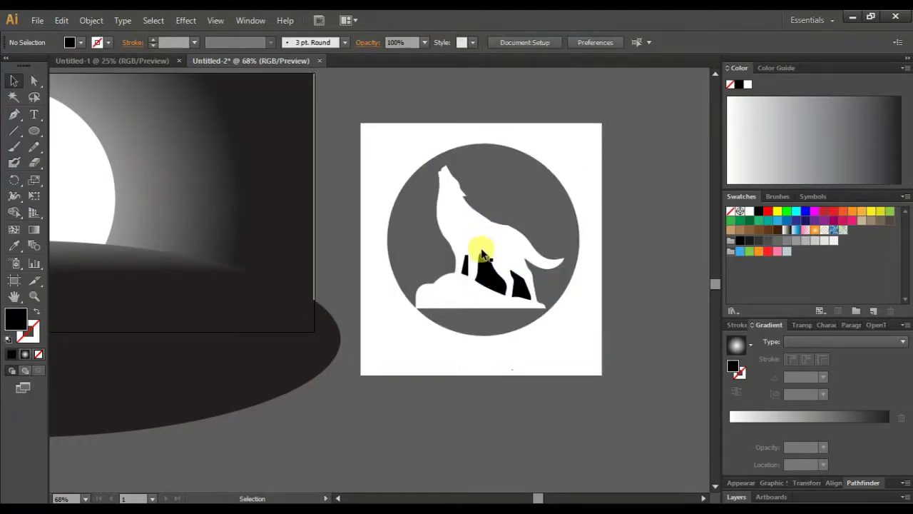
pyautogui.hotkey('ctrl', 'z')
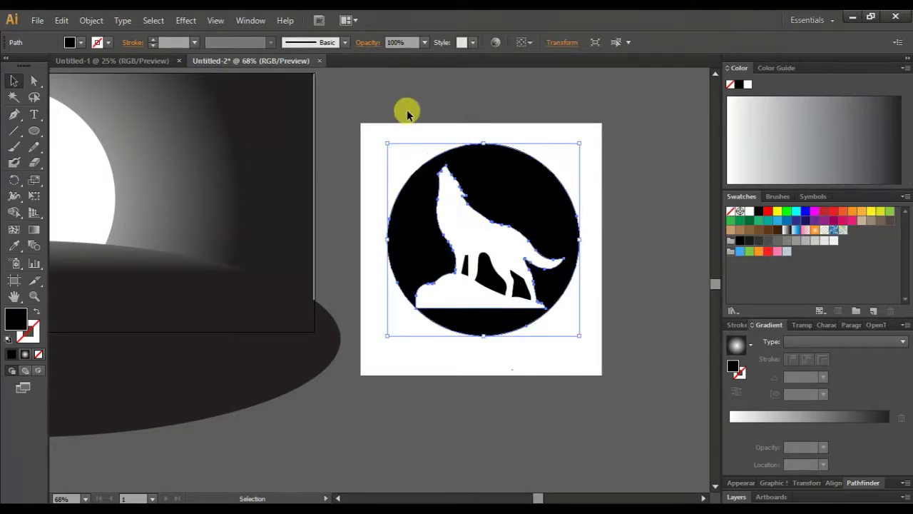
pyautogui.click(407, 112)
pyautogui.click(408, 143)
pyautogui.press('Delete')
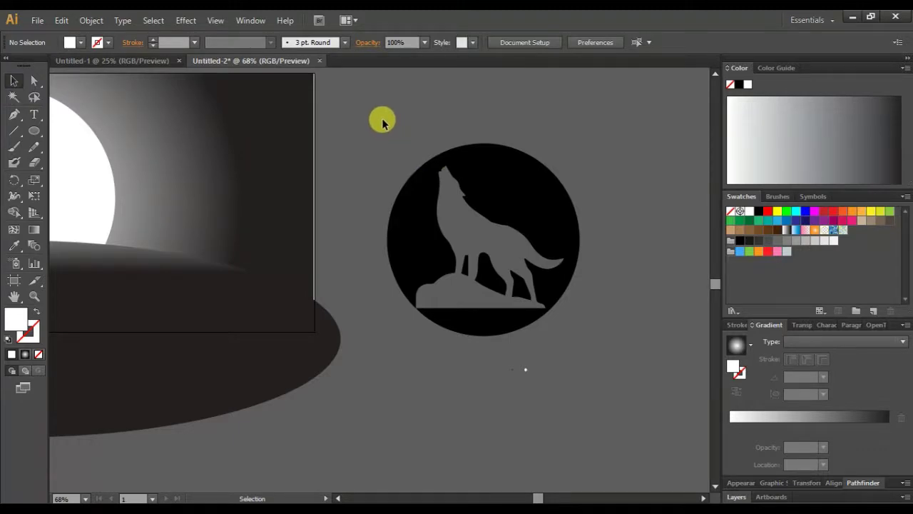
# Group the black circle with the wolf cutout and move the emblem down-right.
pyautogui.moveTo(383, 121); pyautogui.dragTo(595, 375)
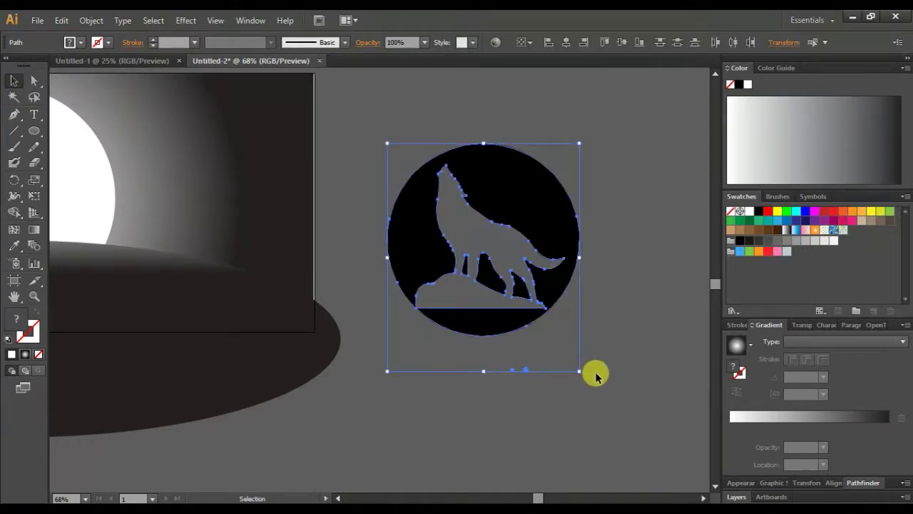
pyautogui.rightClick(485, 178)
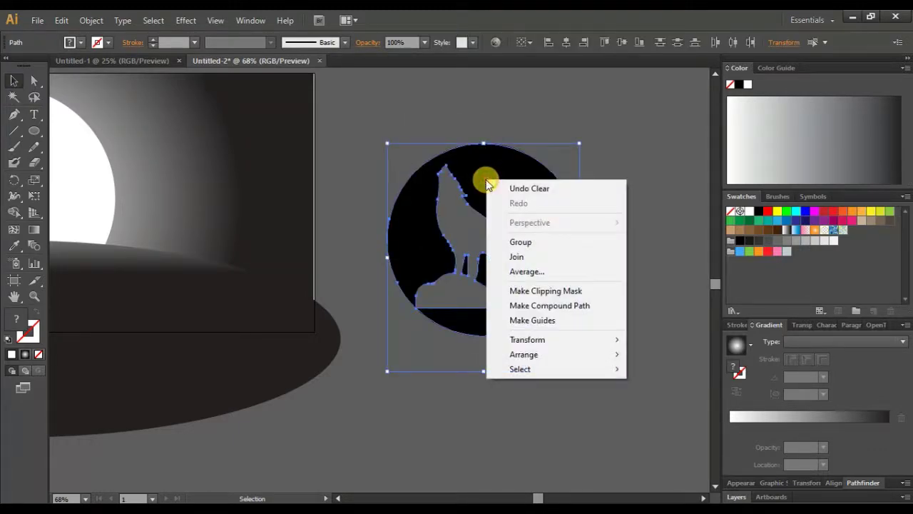
pyautogui.click(520, 242)
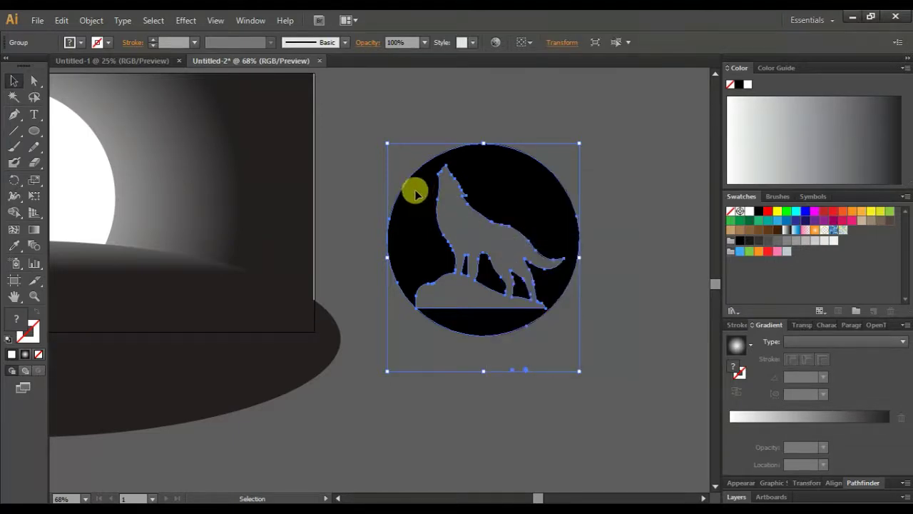
pyautogui.moveTo(415, 200)
pyautogui.mouseDown()
pyautogui.moveTo(438, 269)
pyautogui.moveTo(500, 364)
pyautogui.mouseUp()
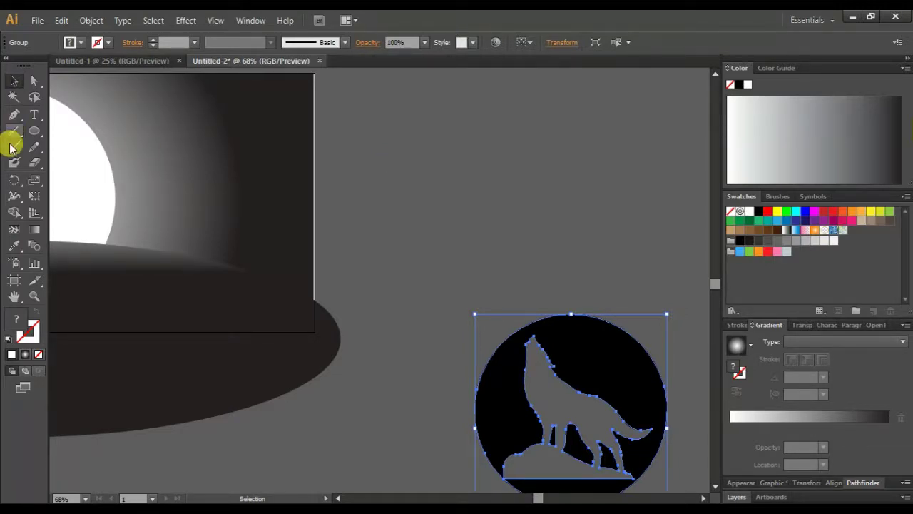
# Draw a large black circle above the wolf emblem and drag the emblem onto it.
pyautogui.click(33, 131)
pyautogui.moveTo(428, 146)
pyautogui.mouseDown()
pyautogui.moveTo(556, 258)
pyautogui.moveTo(611, 278)
pyautogui.moveTo(643, 312)
pyautogui.moveTo(660, 359)
pyautogui.mouseUp()
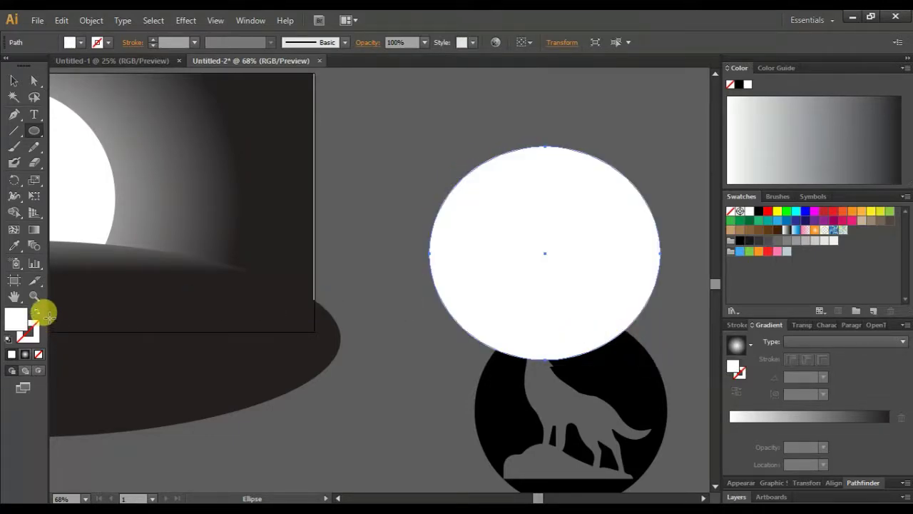
pyautogui.click(739, 84)
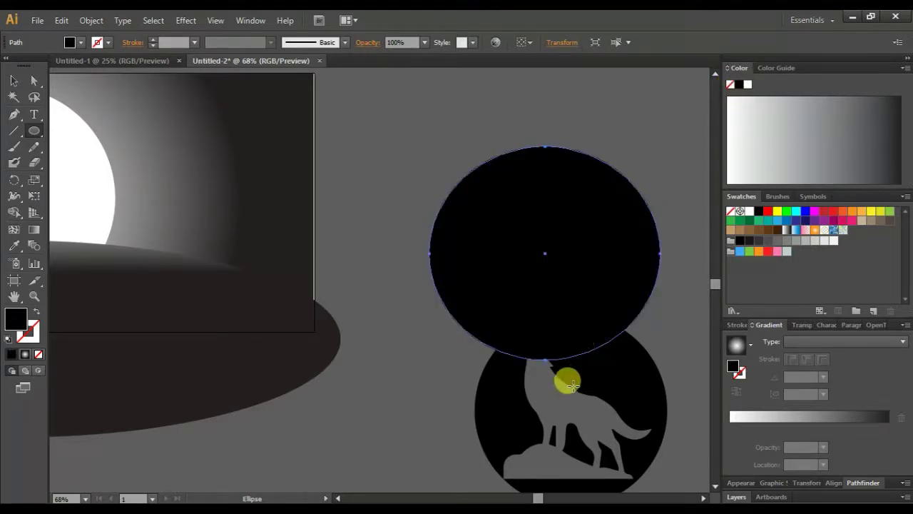
pyautogui.press('v')
pyautogui.click(621, 385)
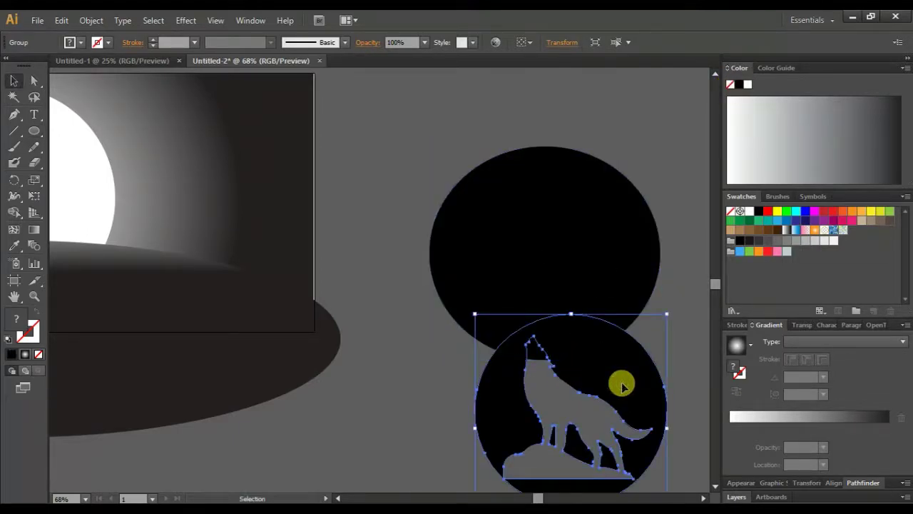
pyautogui.moveTo(615, 383); pyautogui.dragTo(592, 224)
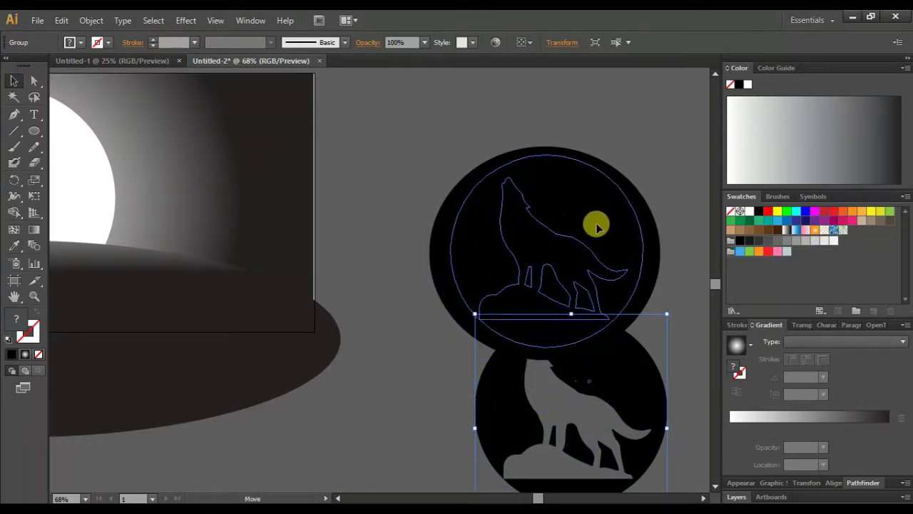
# Clip the wolf group inside the black circle, delete the result, and pan back to the moon scene.
pyautogui.moveTo(648, 366); pyautogui.dragTo(613, 317)
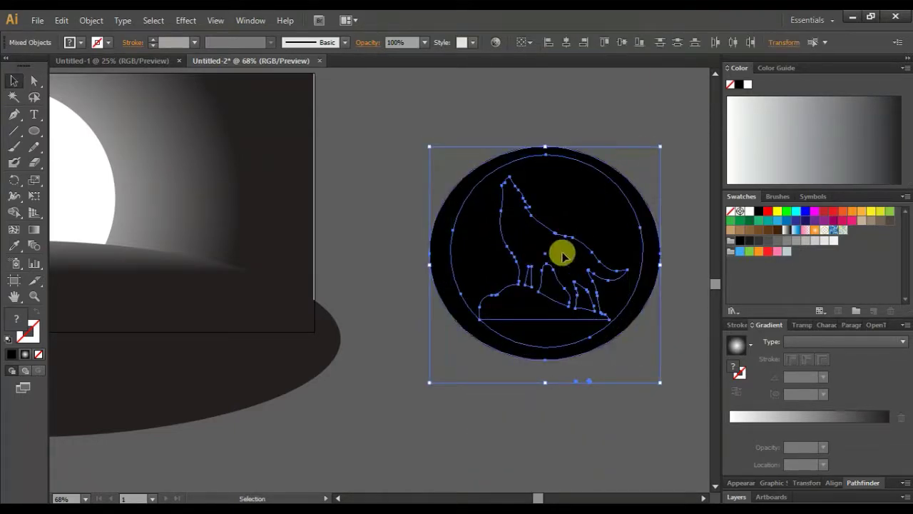
pyautogui.rightClick(561, 202)
pyautogui.click(606, 276)
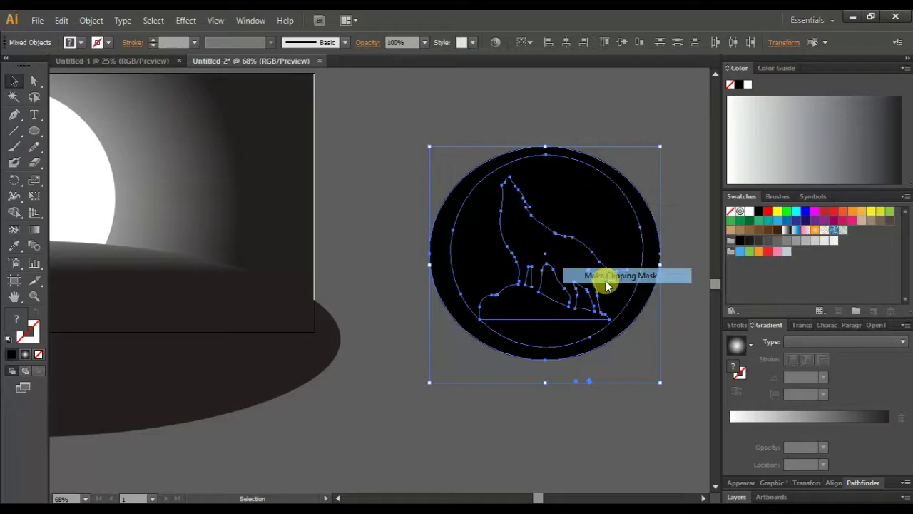
pyautogui.click(391, 133)
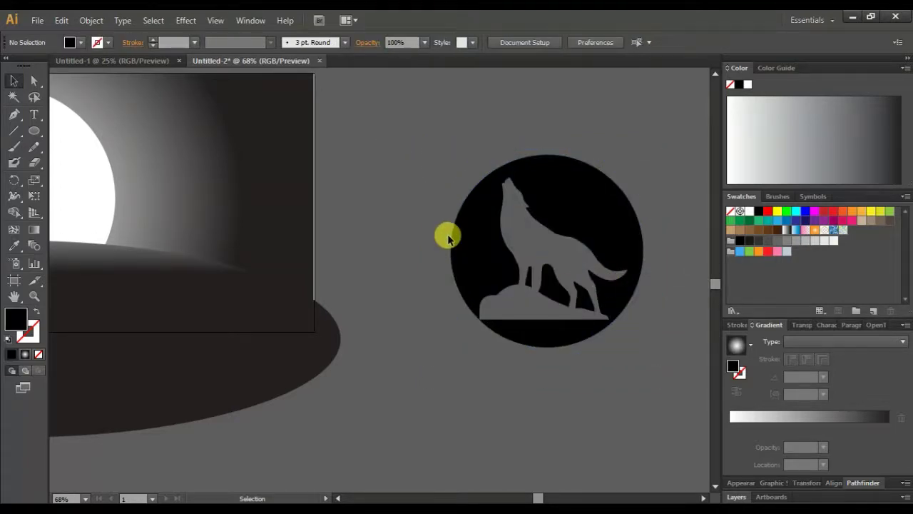
pyautogui.moveTo(421, 196); pyautogui.dragTo(449, 230)
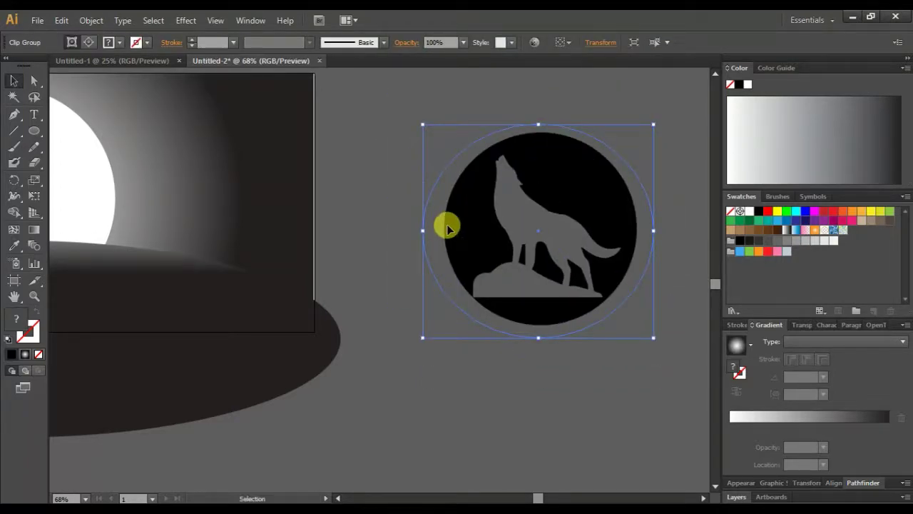
pyautogui.press('Delete')
pyautogui.moveTo(287, 206); pyautogui.dragTo(675, 263)
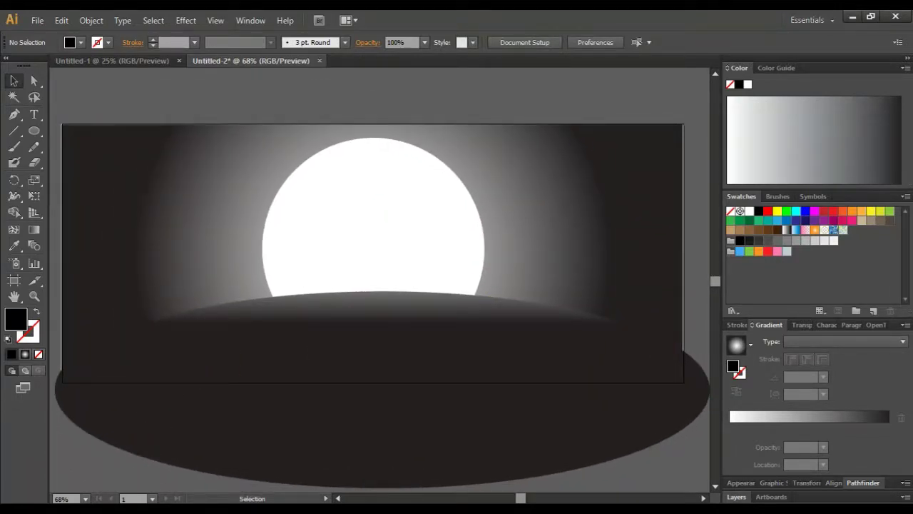
# Browse the Google Images results and open the Shutterstock wolf-over-moon silhouette preview.
pyautogui.scroll(-4, 264, 304)
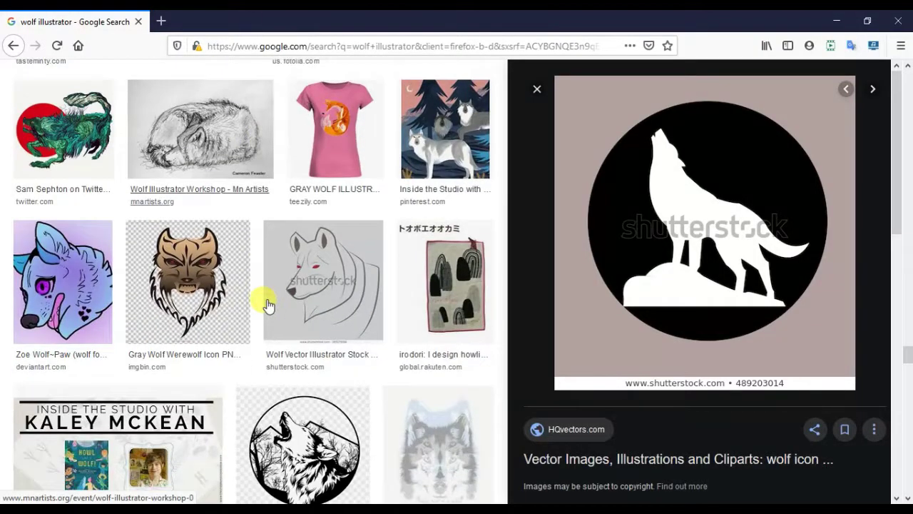
pyautogui.scroll(4, 264, 304)
pyautogui.scroll(6, 266, 305)
pyautogui.scroll(2, 266, 304)
pyautogui.scroll(-3, 264, 301)
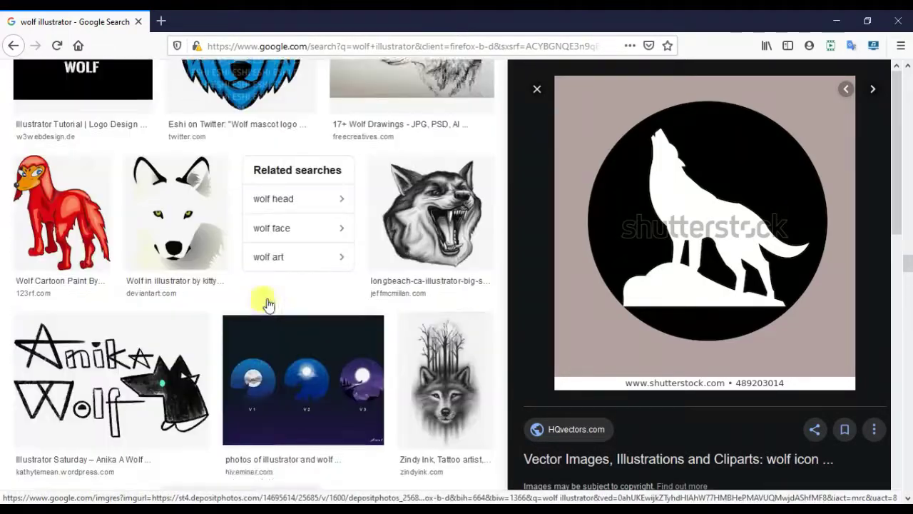
pyautogui.moveTo(907, 256); pyautogui.dragTo(908, 71)
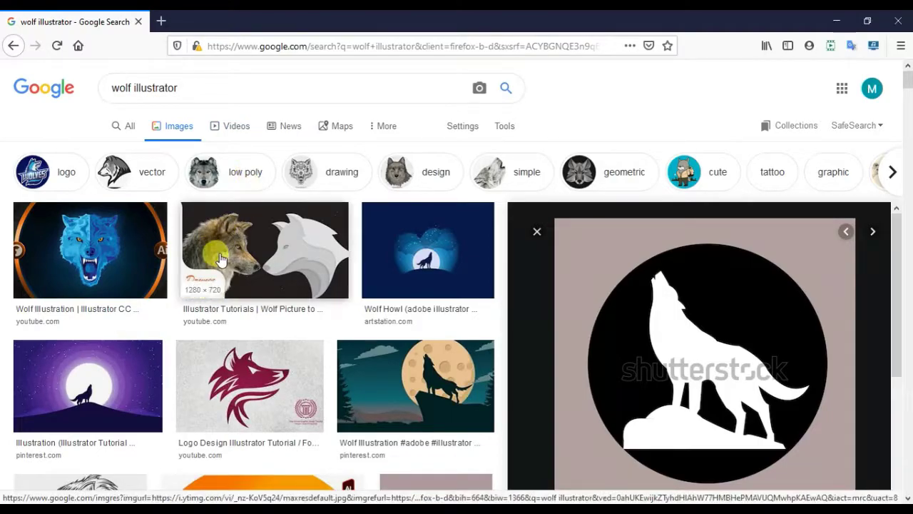
pyautogui.scroll(-3, 303, 291)
pyautogui.scroll(-2, 303, 291)
pyautogui.scroll(-2, 297, 284)
pyautogui.scroll(3, 298, 287)
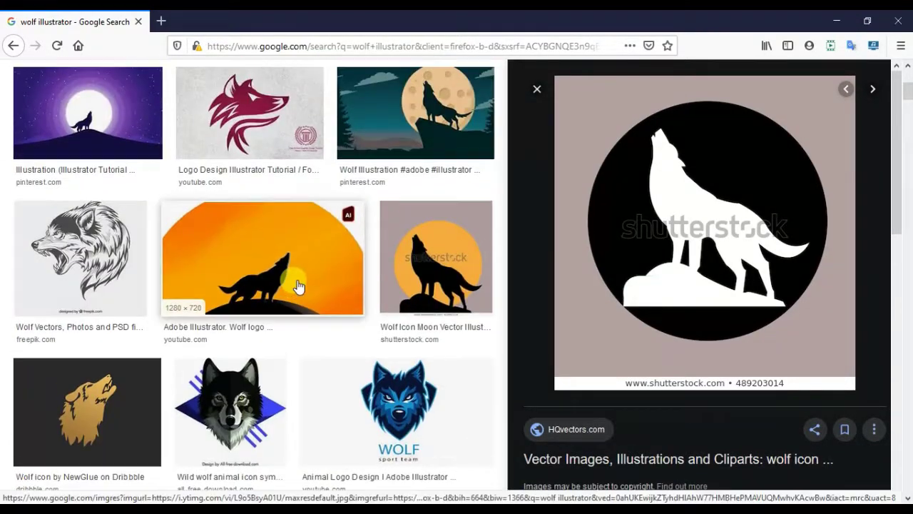
pyautogui.scroll(-1, 298, 285)
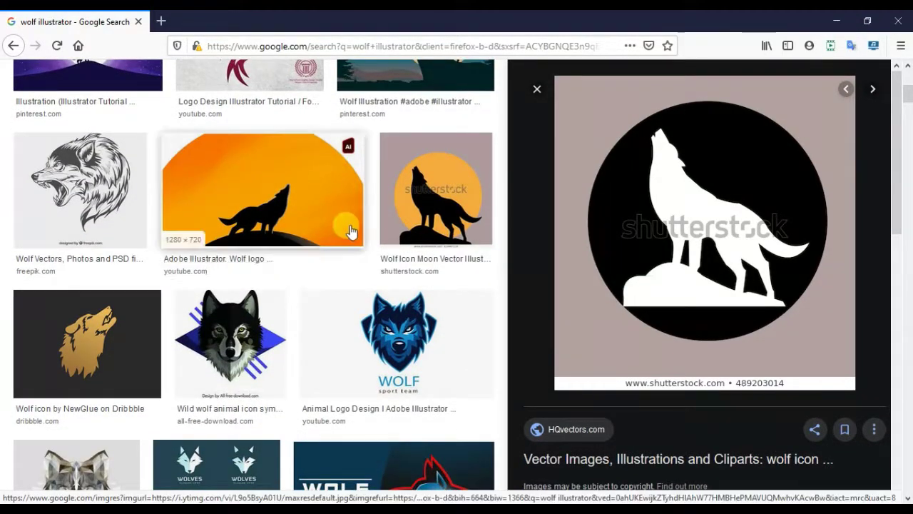
pyautogui.click(415, 211)
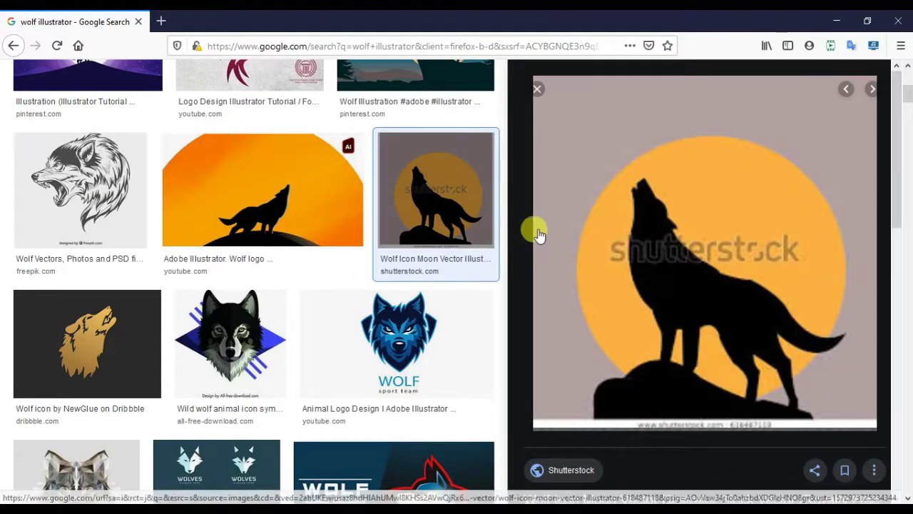
# Copy the large black-wolf-on-orange-moon preview image to the clipboard.
pyautogui.scroll(-1, 564, 186)
pyautogui.scroll(-4, 618, 153)
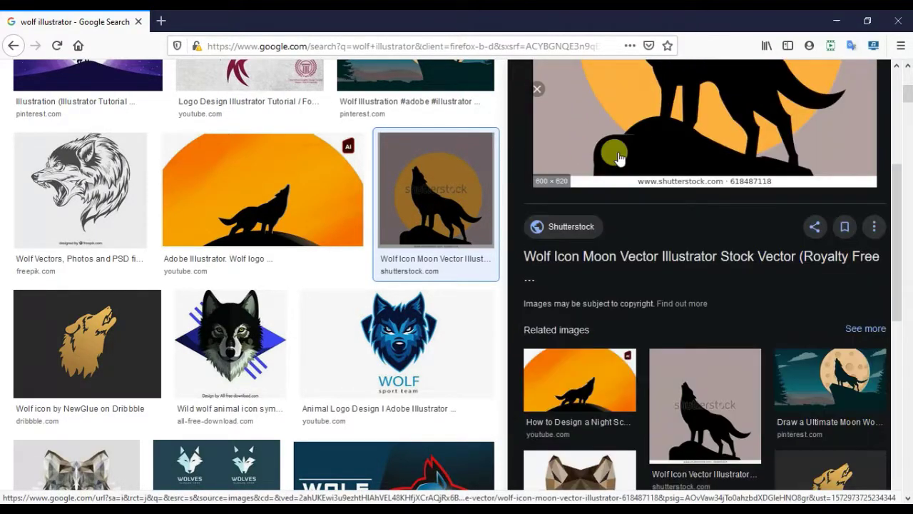
pyautogui.scroll(-2, 615, 157)
pyautogui.scroll(-2, 615, 157)
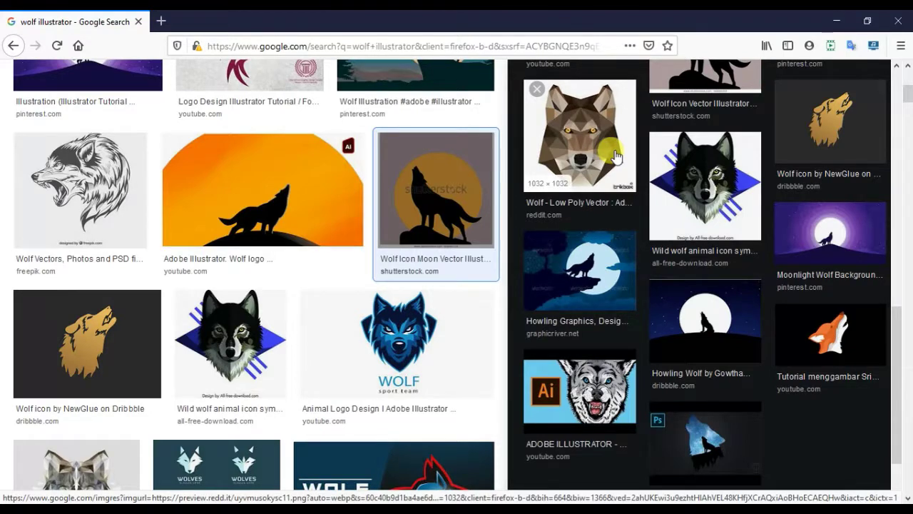
pyautogui.scroll(-1, 615, 157)
pyautogui.scroll(5, 611, 154)
pyautogui.scroll(4, 606, 157)
pyautogui.rightClick(603, 157)
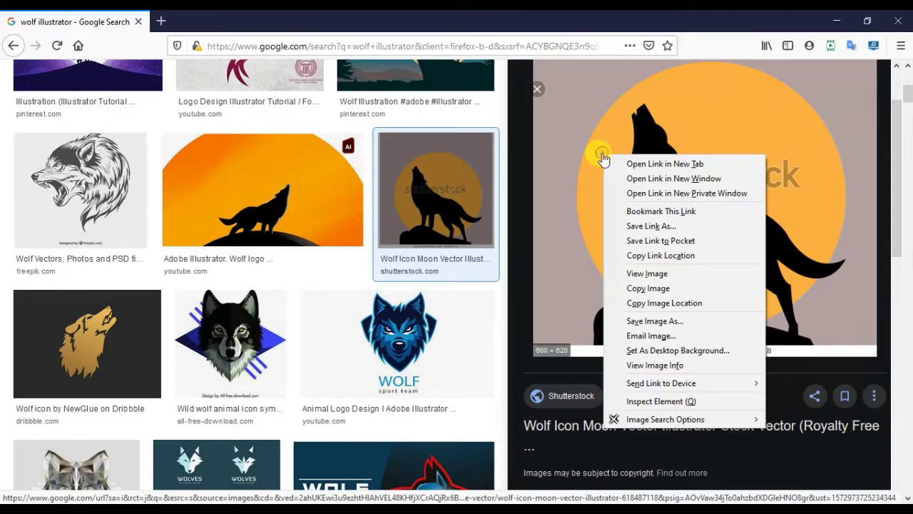
pyautogui.click(645, 288)
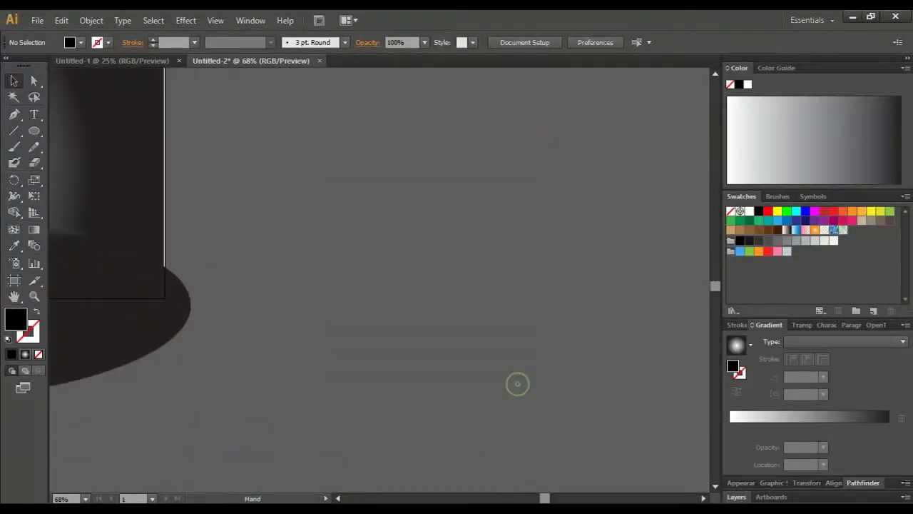
# Paste the wolf picture, trace it with the Black and White Logo preset, and expand it.
pyautogui.hotkey('ctrl', 'v')
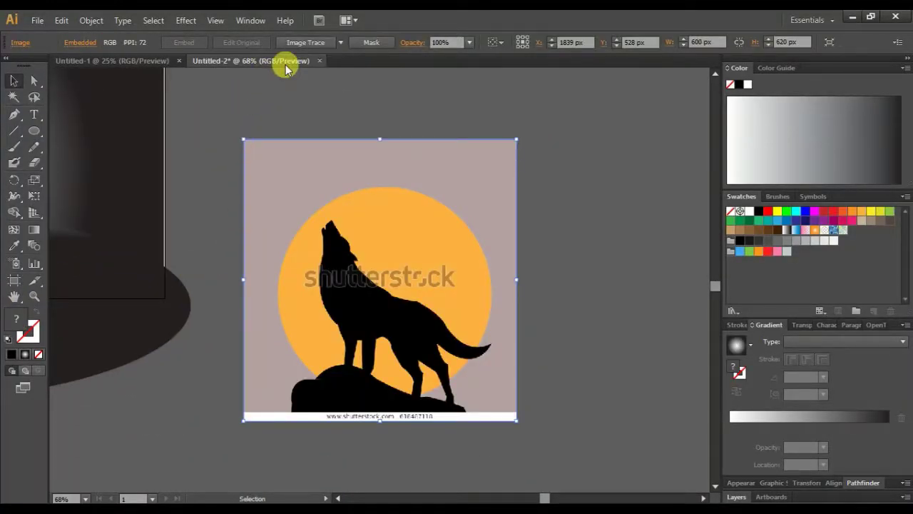
pyautogui.click(342, 43)
pyautogui.click(368, 179)
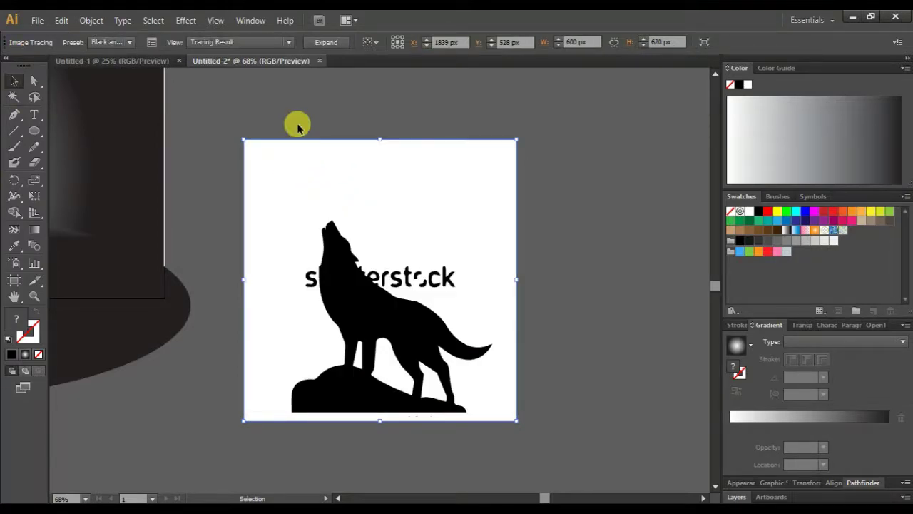
pyautogui.click(326, 42)
pyautogui.rightClick(368, 211)
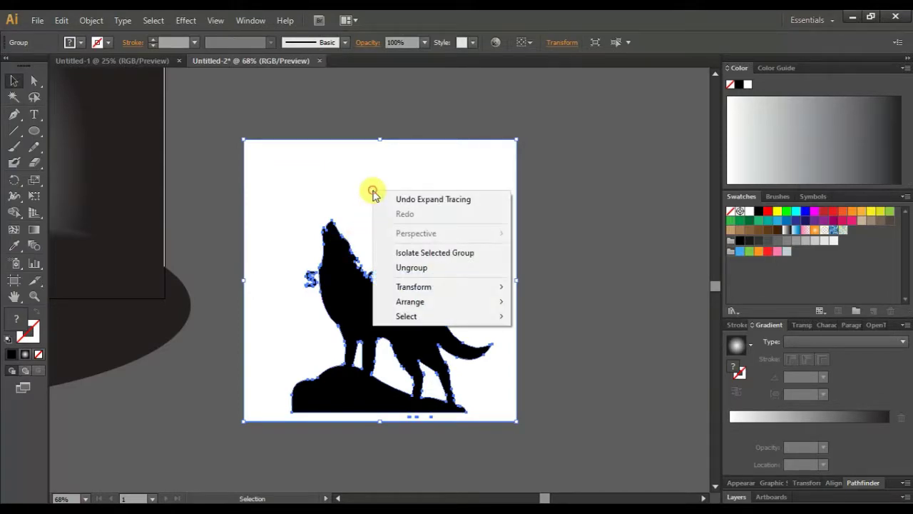
# Ungroup the traced artwork and delete its white background and stray pieces near the head.
pyautogui.click(403, 266)
pyautogui.click(539, 214)
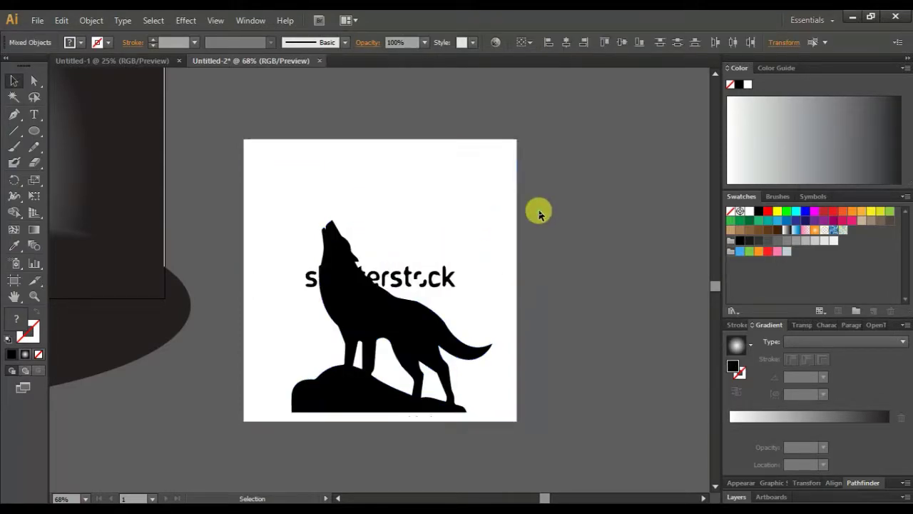
pyautogui.click(438, 208)
pyautogui.press('Delete')
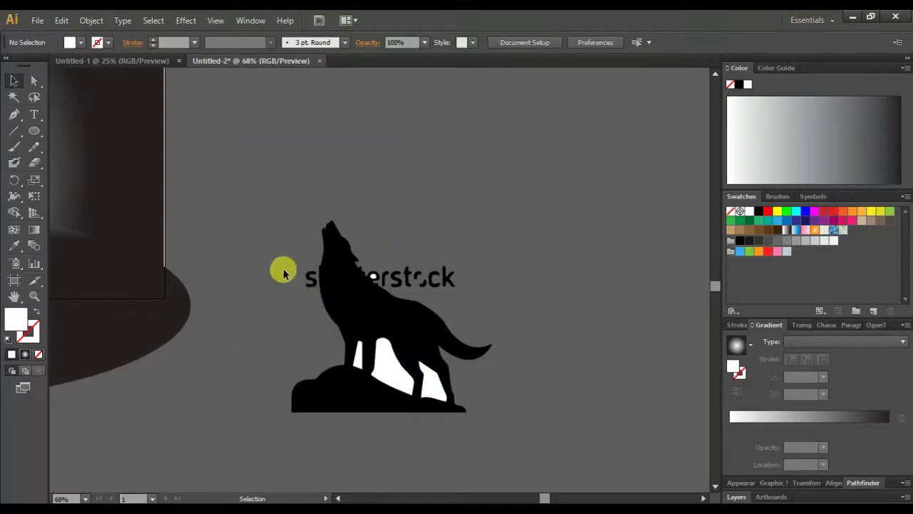
pyautogui.moveTo(282, 262); pyautogui.dragTo(309, 303)
pyautogui.press('Delete')
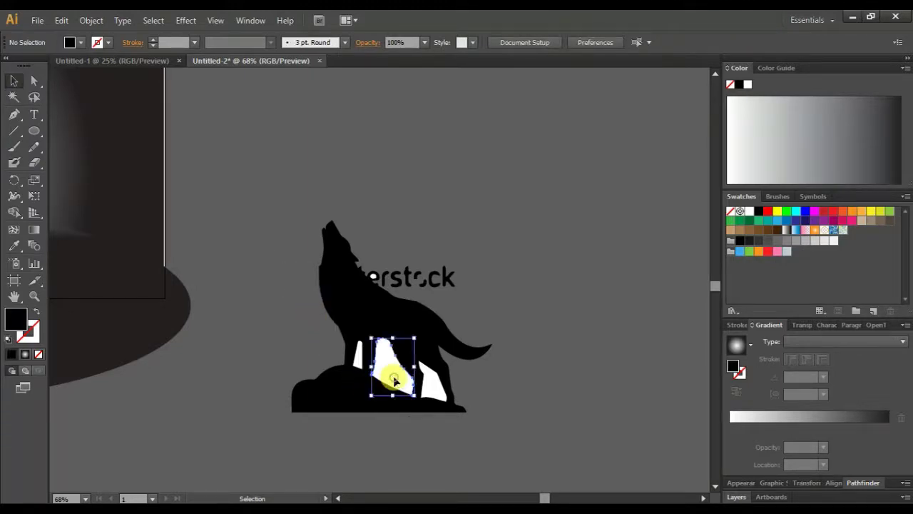
pyautogui.press('Delete')
# Delete the white fragments on the rock, undoing an accidental deletion of the wolf.
pyautogui.click(433, 388)
pyautogui.press('Delete')
pyautogui.click(358, 354)
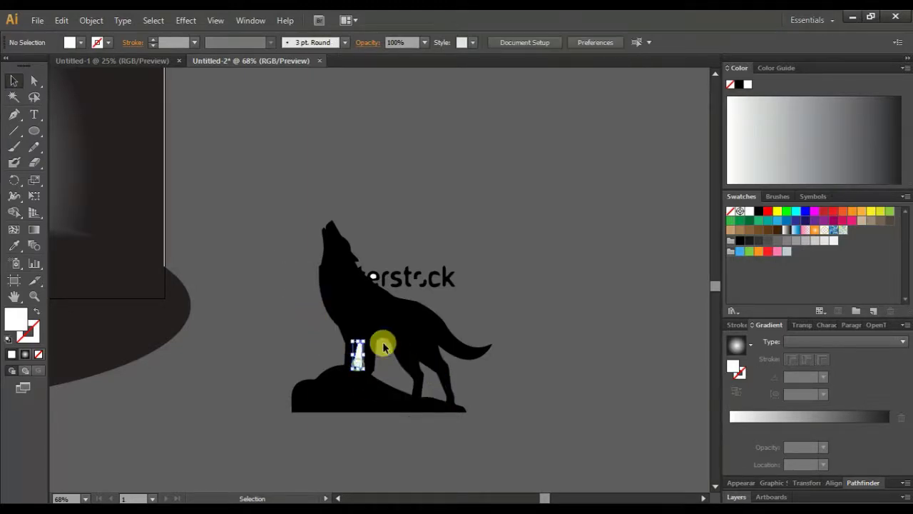
pyautogui.press('Delete')
pyautogui.moveTo(376, 254)
pyautogui.mouseDown()
pyautogui.moveTo(443, 286)
pyautogui.moveTo(456, 278)
pyautogui.mouseUp()
pyautogui.press('Delete')
pyautogui.hotkey('ctrl', 'z')
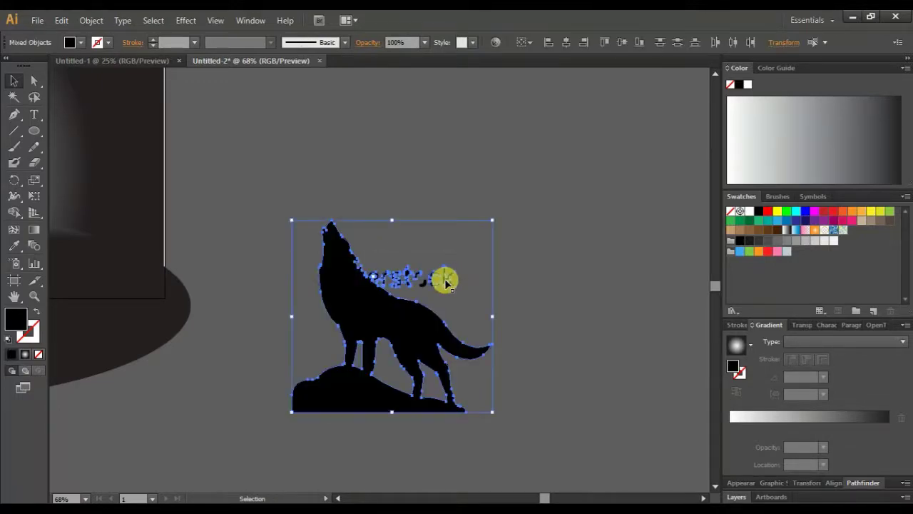
pyautogui.click(492, 269)
# Remove the stock watermark letters, restoring the wolf after an accidental delete.
pyautogui.click(403, 282)
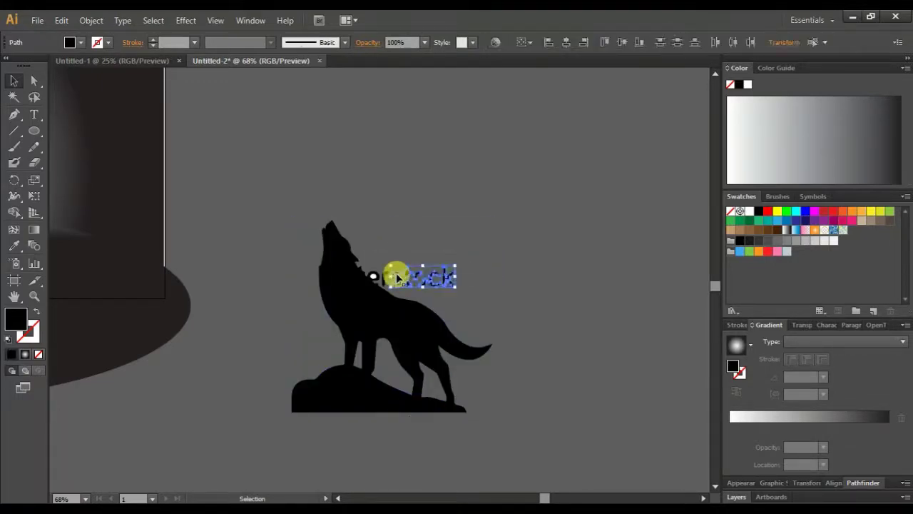
pyautogui.press('Delete')
pyautogui.click(381, 282)
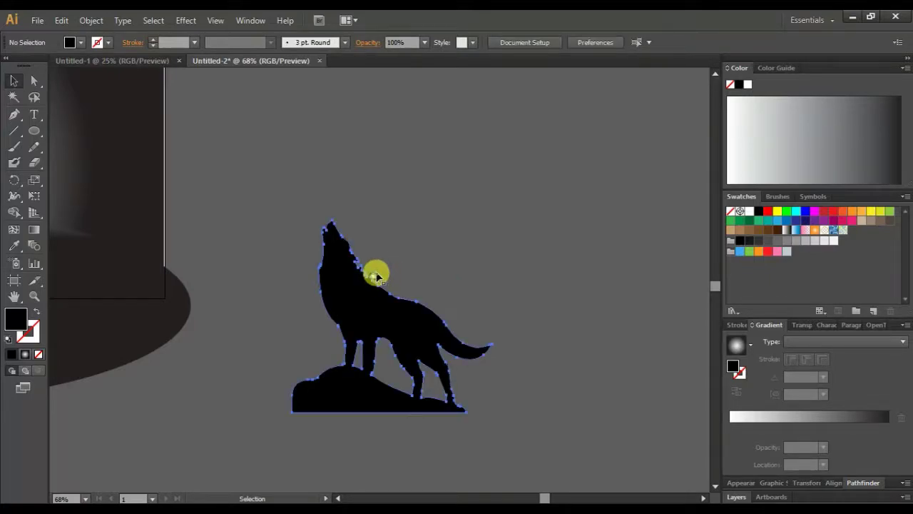
pyautogui.press('Delete')
pyautogui.press('super')
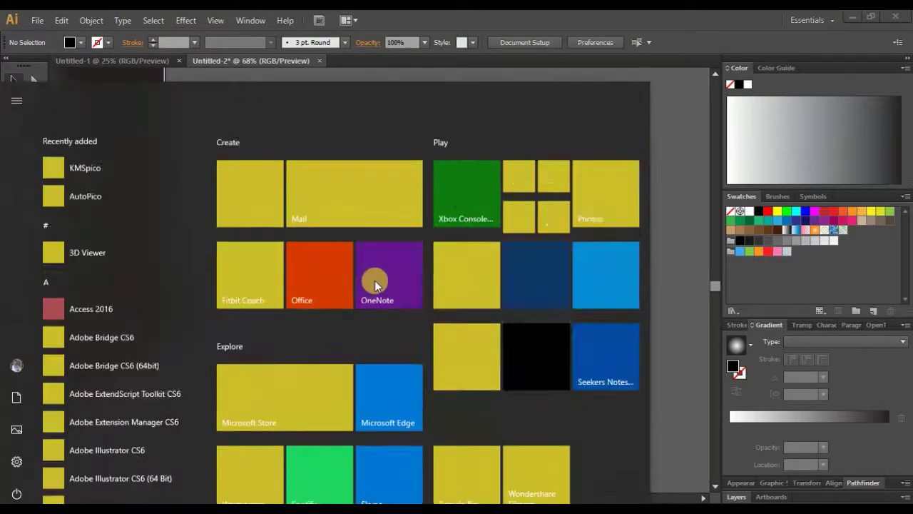
pyautogui.write('camera')
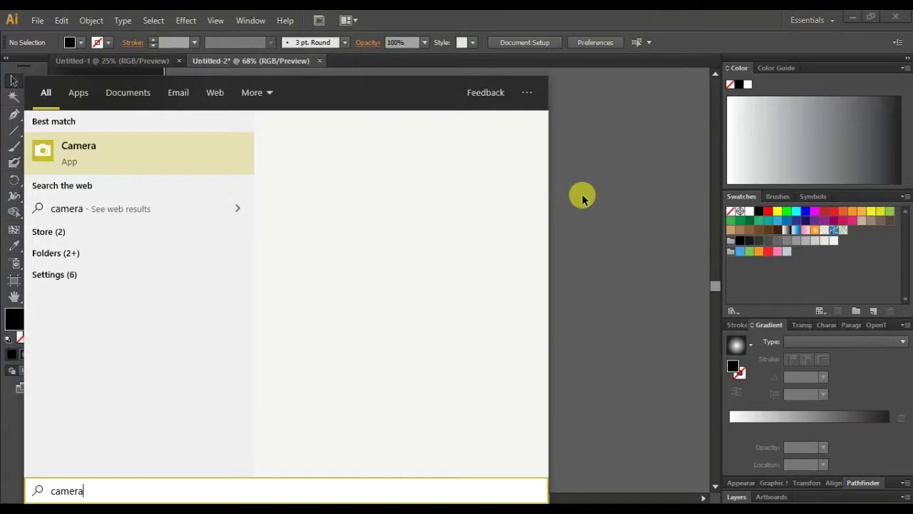
pyautogui.click(584, 197)
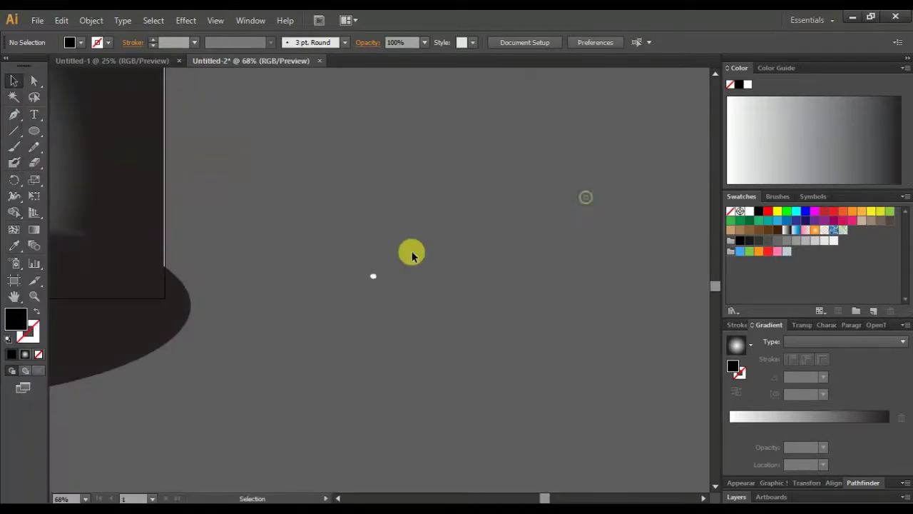
pyautogui.hotkey('ctrl', 'z')
# Delete the white eye shape, nudge the wolf up-left, and zoom out to the moon scene.
pyautogui.keyDown('alt'); pyautogui.scroll(2, 388, 256); pyautogui.keyUp('alt')
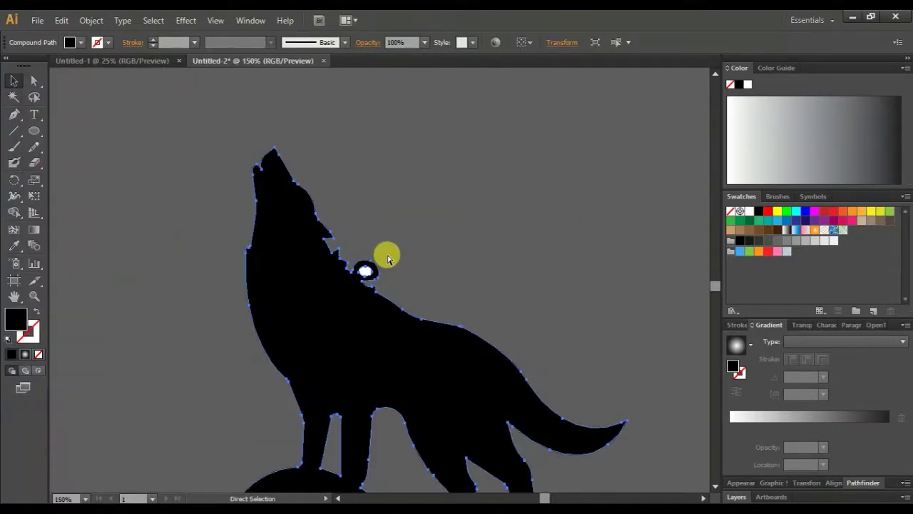
pyautogui.keyDown('alt'); pyautogui.scroll(2, 387, 255); pyautogui.keyUp('alt')
pyautogui.click(414, 234)
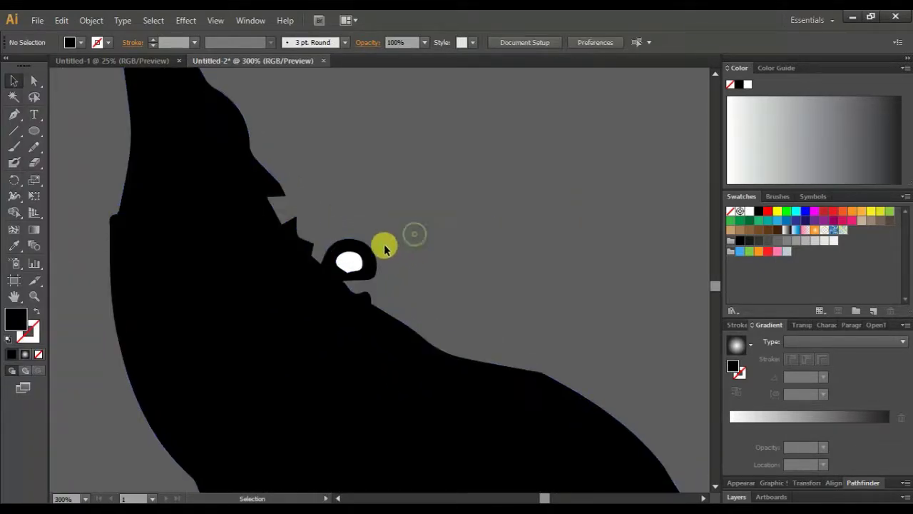
pyautogui.click(347, 261)
pyautogui.press('Delete')
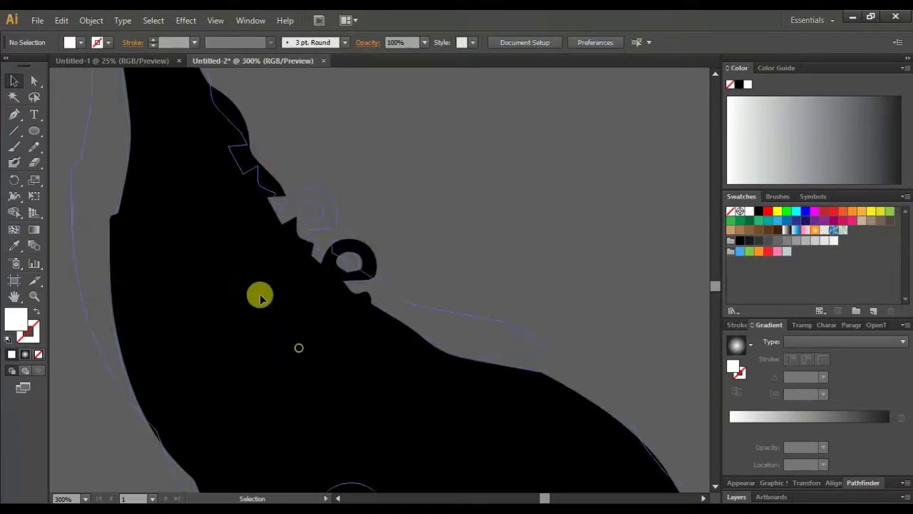
pyautogui.moveTo(312, 338); pyautogui.dragTo(260, 297)
pyautogui.hotkey('ctrl', '1')
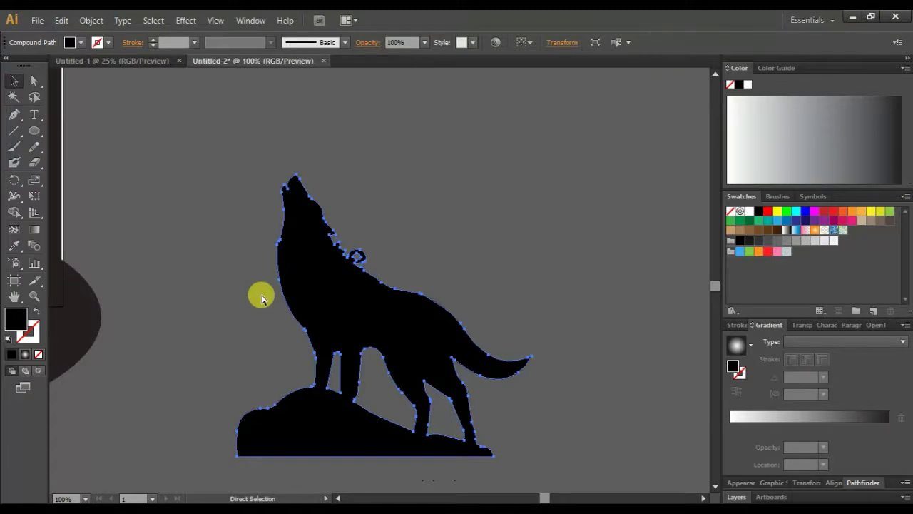
pyautogui.hotkey('ctrl', '-')
# Move the wolf onto the moon artboard, scale it down, and set it on the hilltop.
pyautogui.moveTo(261, 297); pyautogui.dragTo(381, 308)
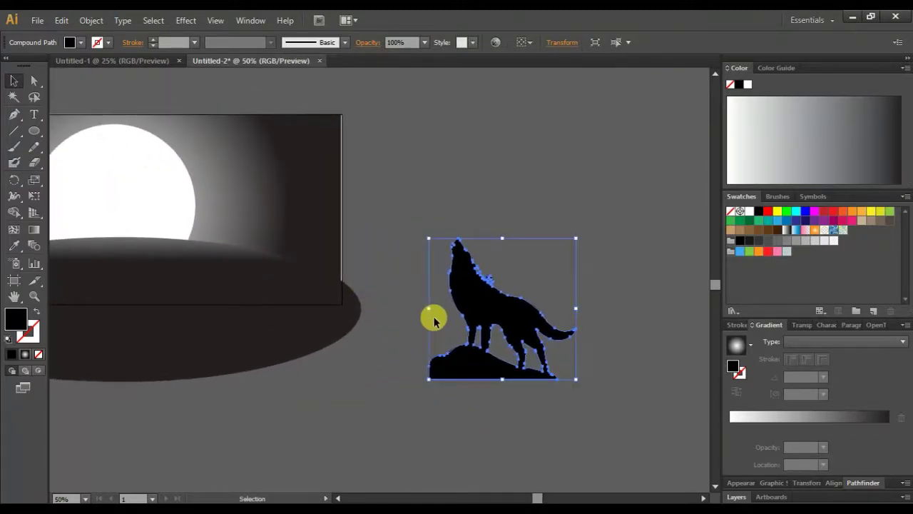
pyautogui.moveTo(481, 314)
pyautogui.mouseDown()
pyautogui.moveTo(211, 235)
pyautogui.moveTo(115, 196)
pyautogui.mouseUp()
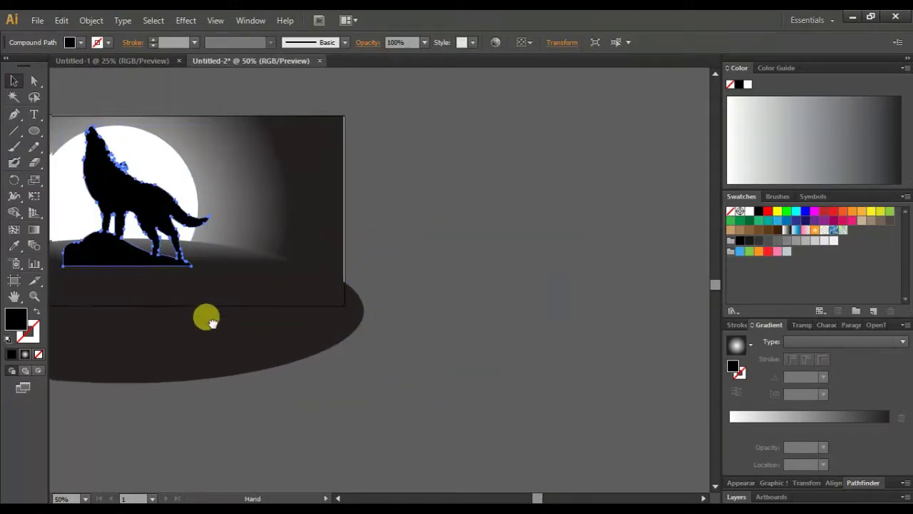
pyautogui.moveTo(185, 306); pyautogui.dragTo(321, 338)
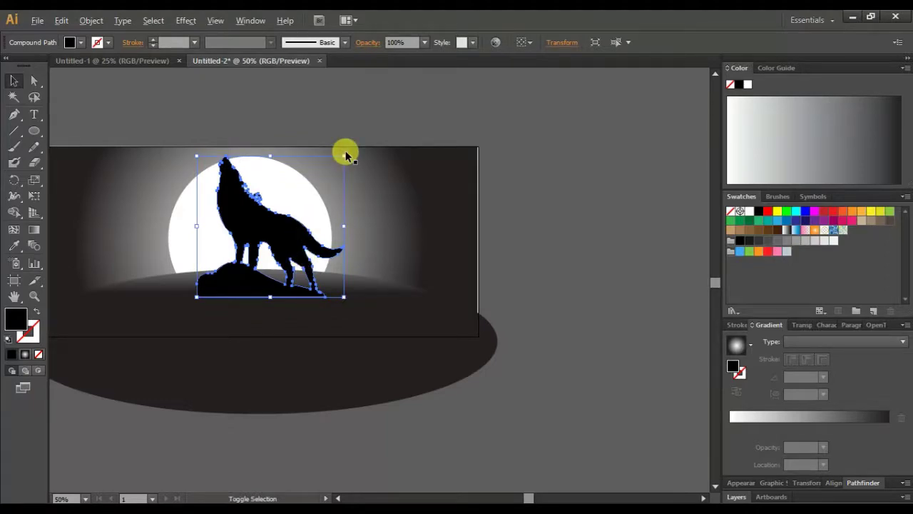
pyautogui.moveTo(341, 155)
pyautogui.mouseDown()
pyautogui.moveTo(308, 214)
pyautogui.moveTo(261, 246)
pyautogui.mouseUp()
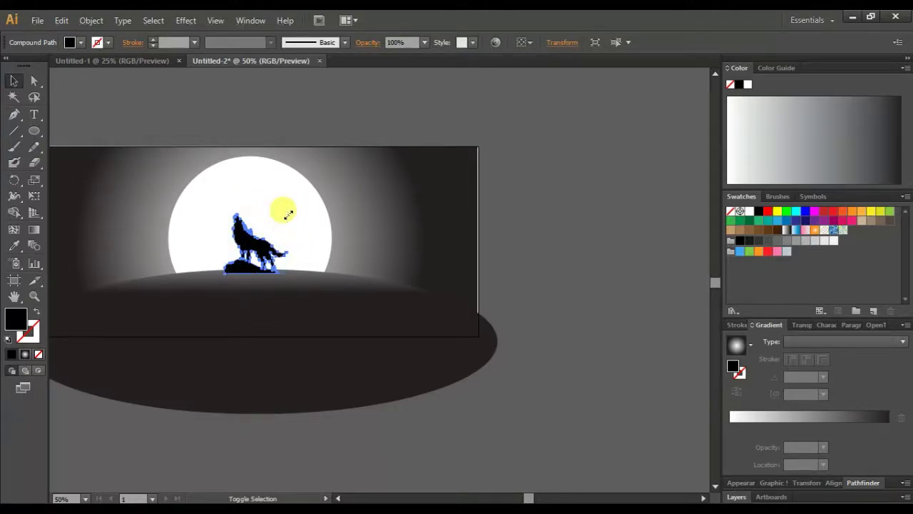
pyautogui.moveTo(288, 214); pyautogui.dragTo(247, 253)
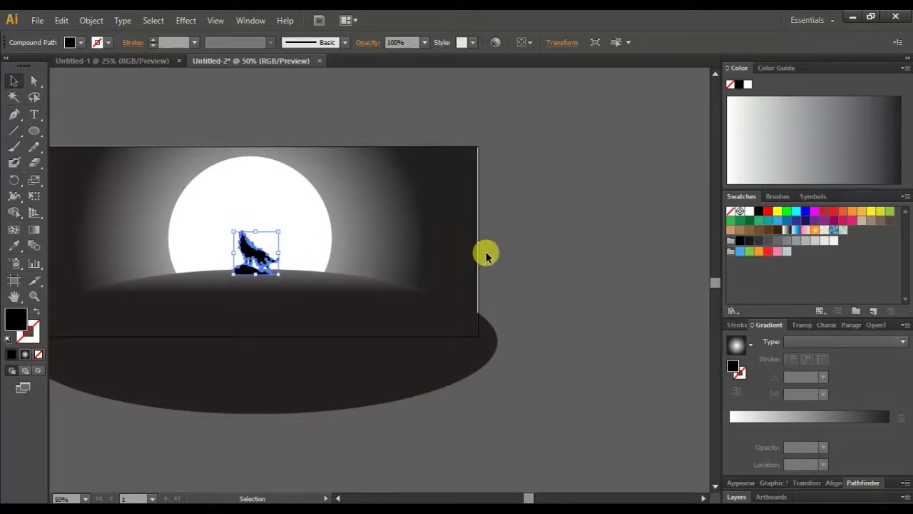
pyautogui.click(535, 260)
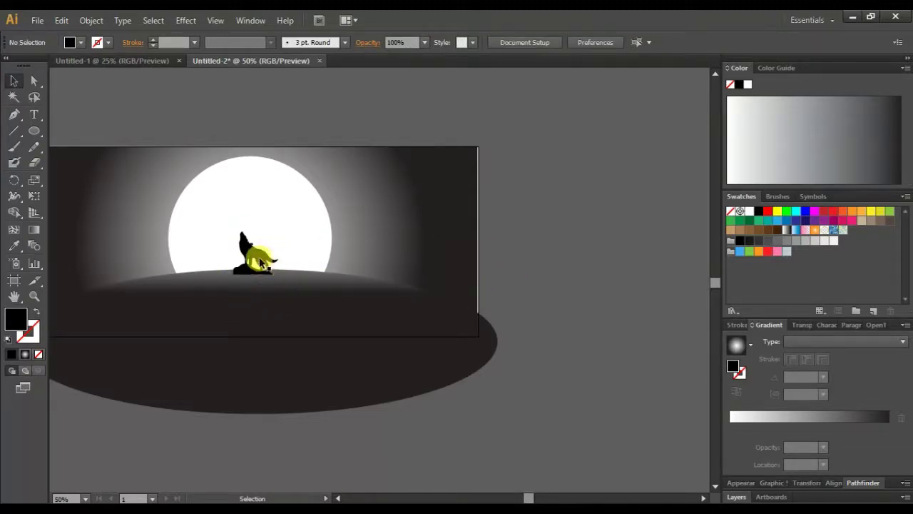
pyautogui.click(259, 257)
# Place a copy of the wolf below it on the hill as its reflection.
pyautogui.rightClick(257, 258)
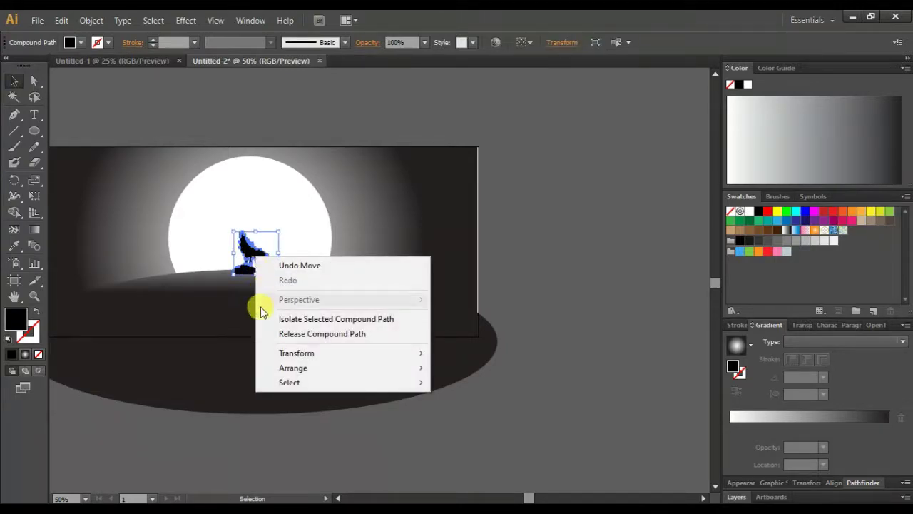
pyautogui.click(246, 249)
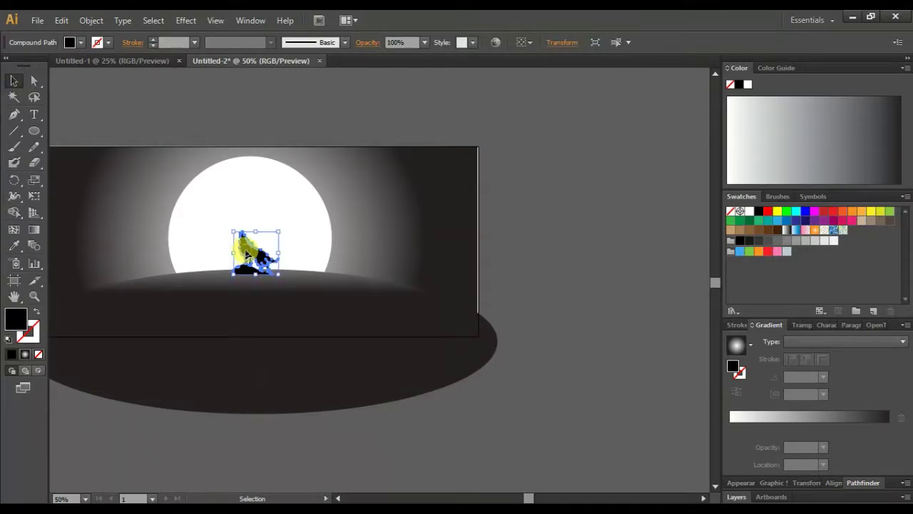
pyautogui.moveTo(245, 248)
pyautogui.mouseDown()
pyautogui.moveTo(295, 257)
pyautogui.moveTo(256, 250)
pyautogui.moveTo(258, 243)
pyautogui.mouseUp()
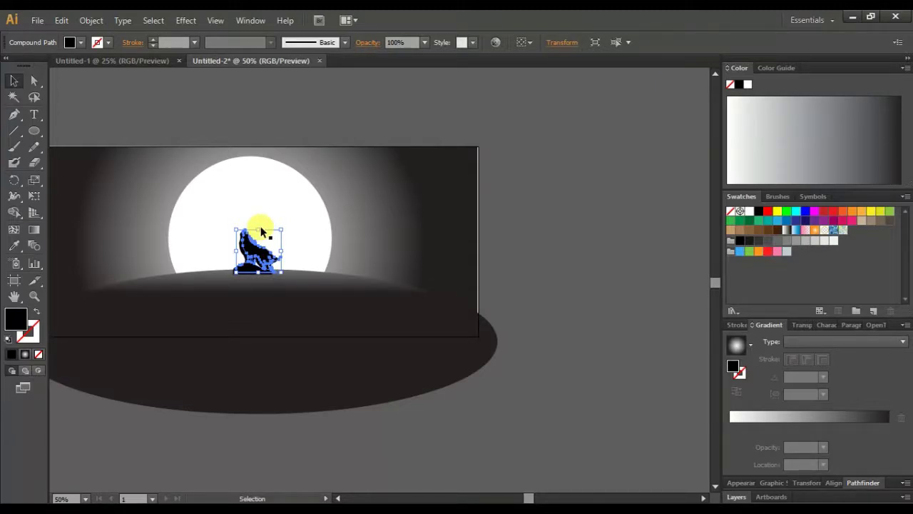
pyautogui.moveTo(261, 228)
pyautogui.mouseDown()
pyautogui.moveTo(254, 309)
pyautogui.moveTo(245, 295)
pyautogui.mouseUp()
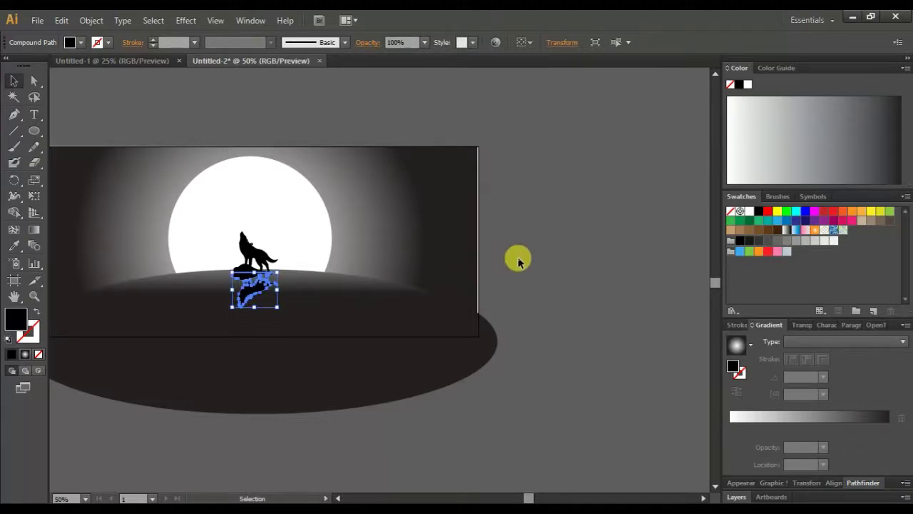
pyautogui.click(518, 261)
# Set the wolf reflection to 50% opacity in the Transparency panel.
pyautogui.click(247, 296)
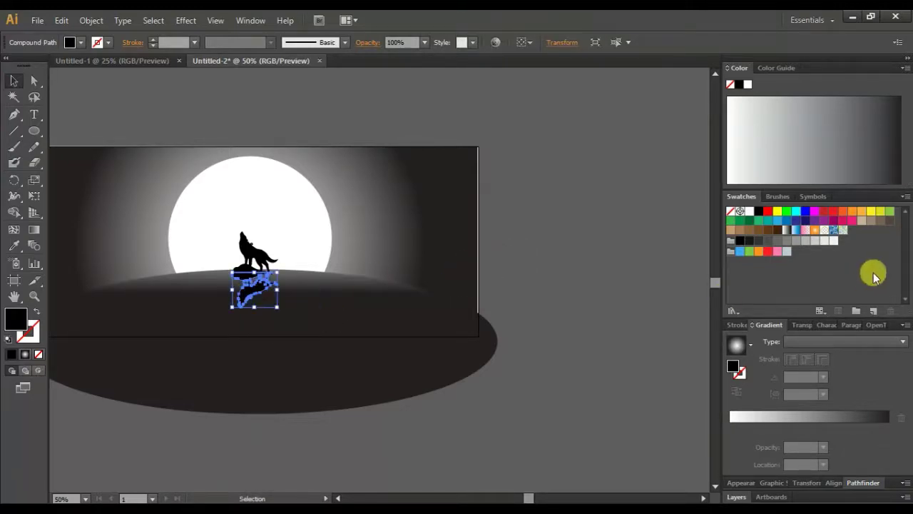
pyautogui.click(802, 325)
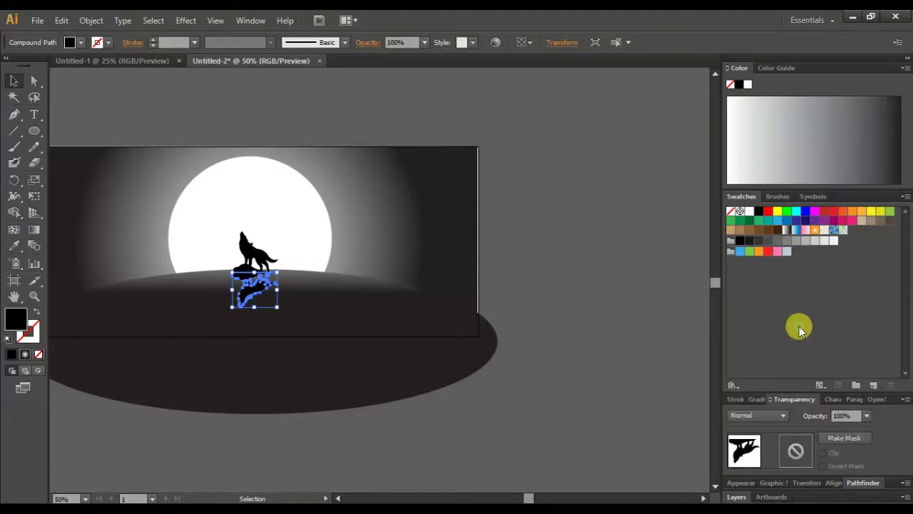
pyautogui.click(868, 415)
pyautogui.click(872, 333)
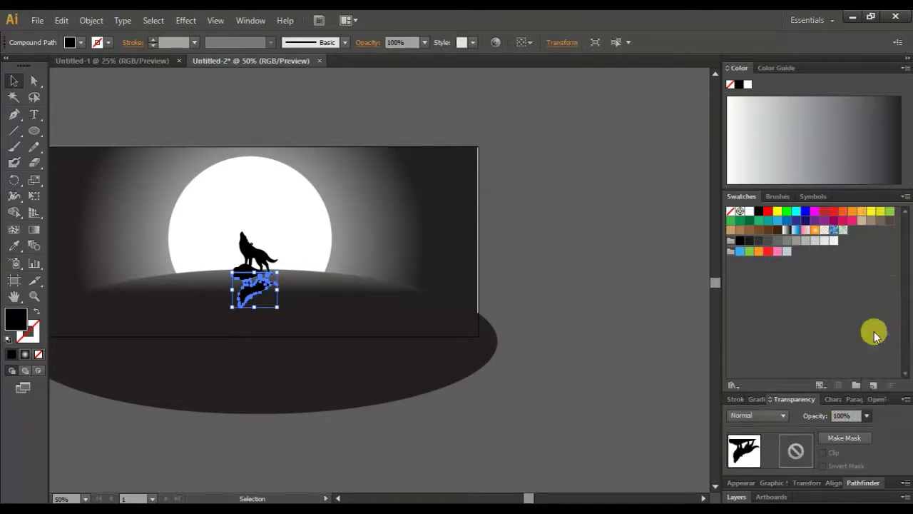
pyautogui.write('50')
pyautogui.click(576, 273)
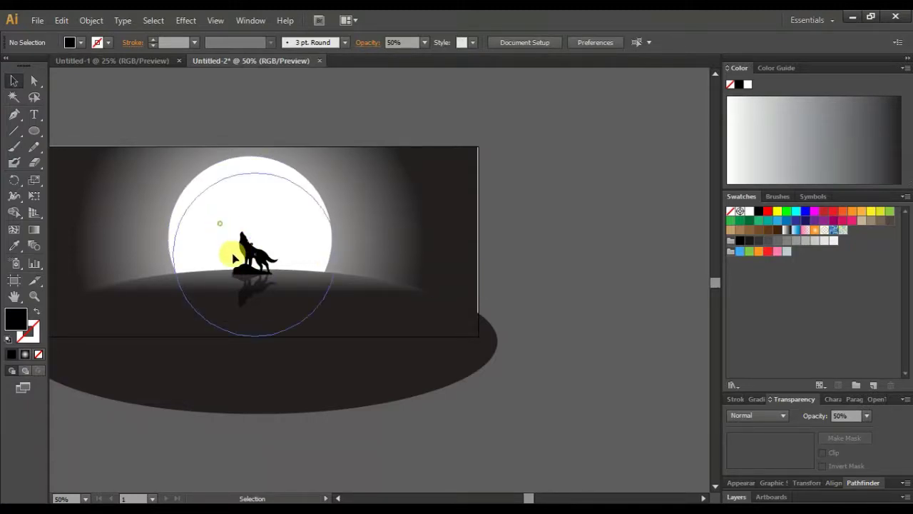
pyautogui.click(217, 229)
pyautogui.press('v')
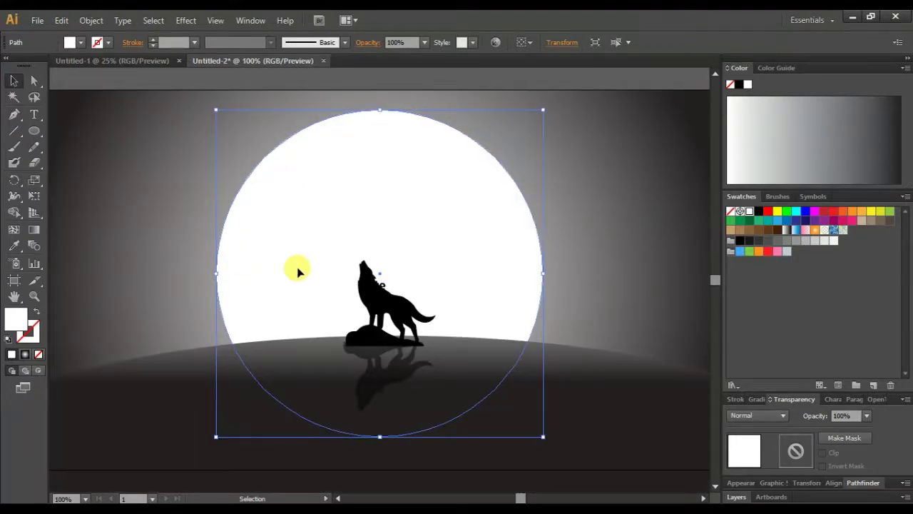
# Zoom out and try selecting the wolf, undoing an accidental move of the background rectangle.
pyautogui.hotkey('ctrl', '-')
pyautogui.hotkey('ctrl', 'shift', 'a')
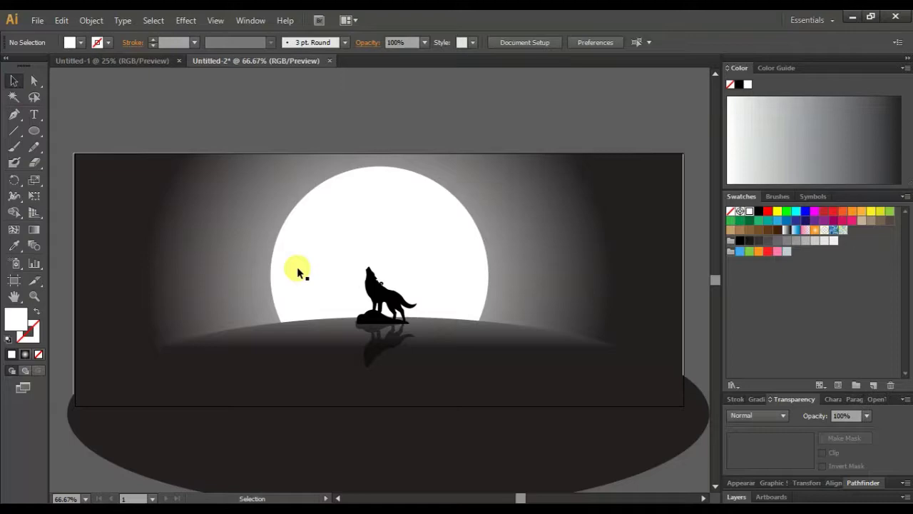
pyautogui.moveTo(333, 267); pyautogui.dragTo(348, 298)
pyautogui.hotkey('ctrl', 'z')
pyautogui.press('a')
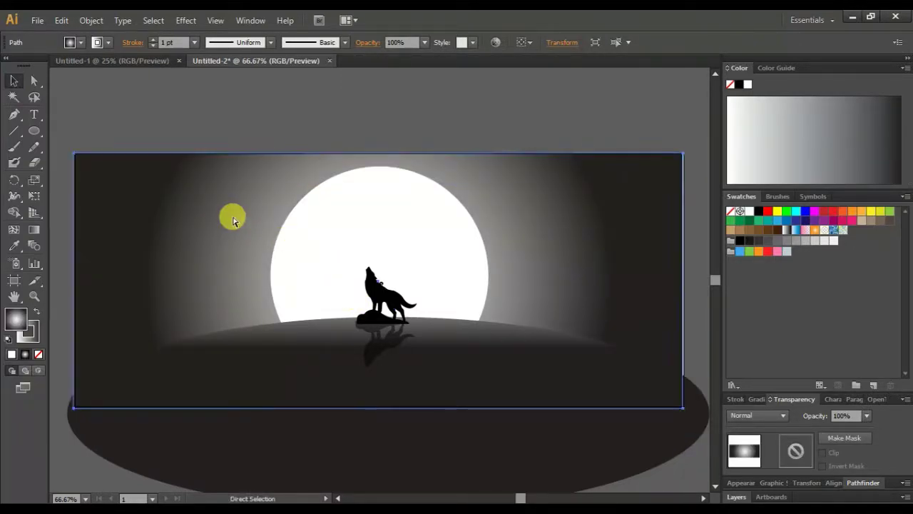
pyautogui.hotkey('ctrl', 'shift', 'a')
pyautogui.moveTo(321, 254); pyautogui.dragTo(423, 336)
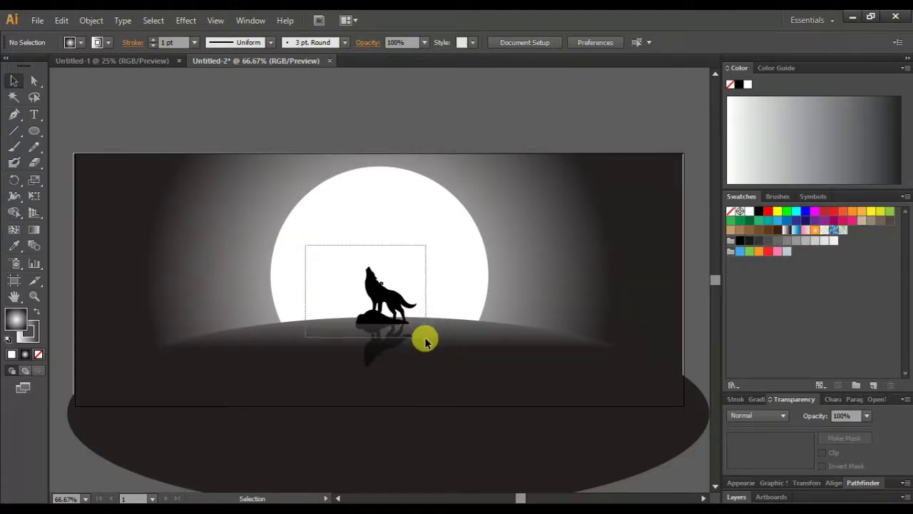
pyautogui.click(174, 235)
pyautogui.click(211, 389)
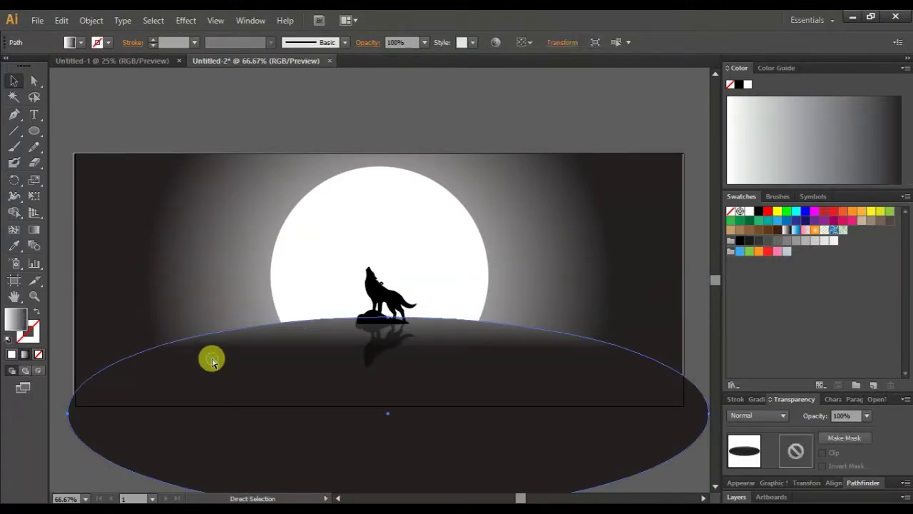
pyautogui.hotkey('ctrl', 'shift', 'a')
# Select the wolf and its reflection together and nudge them slightly down and right.
pyautogui.moveTo(312, 255); pyautogui.dragTo(418, 367)
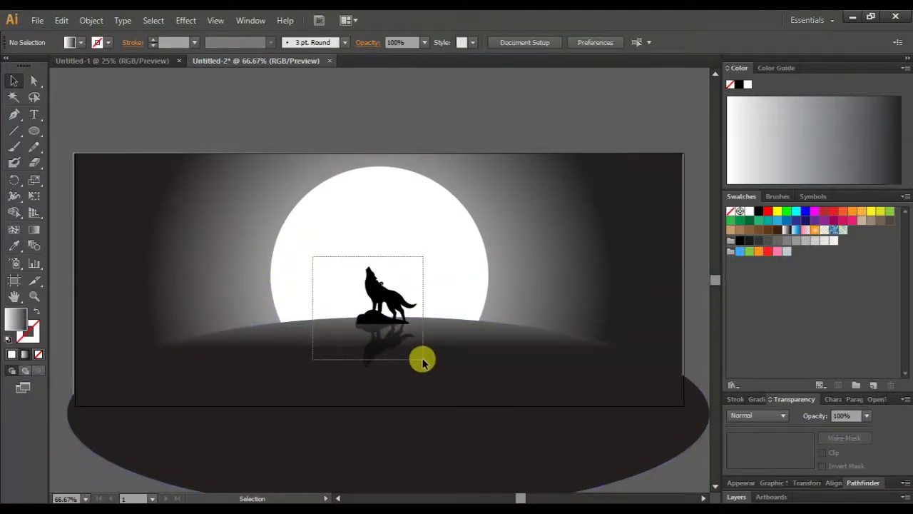
pyautogui.press('z')
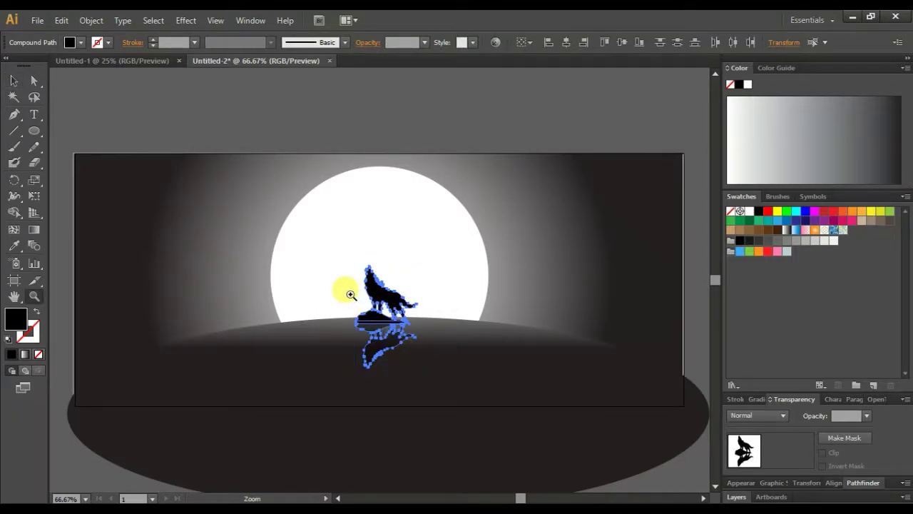
pyautogui.press('v')
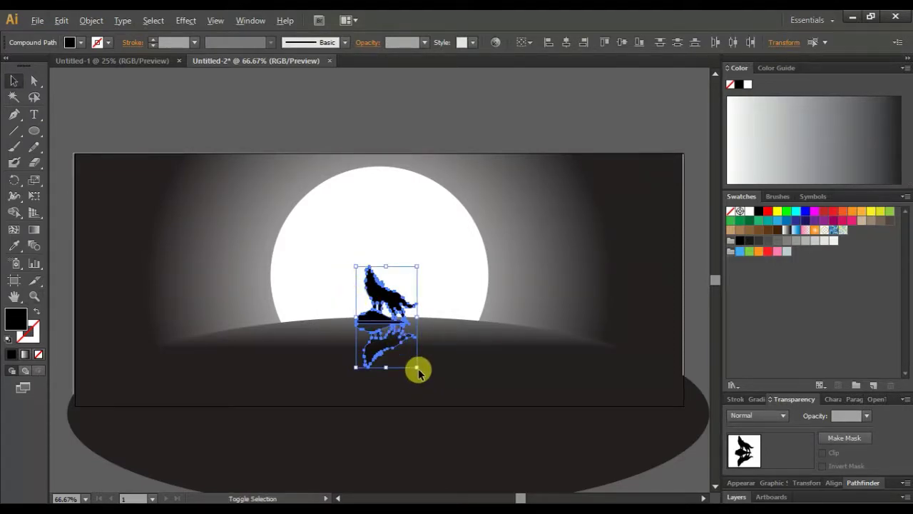
pyautogui.keyDown('shift'); pyautogui.click(414, 366); pyautogui.keyUp('shift')
pyautogui.click(409, 354)
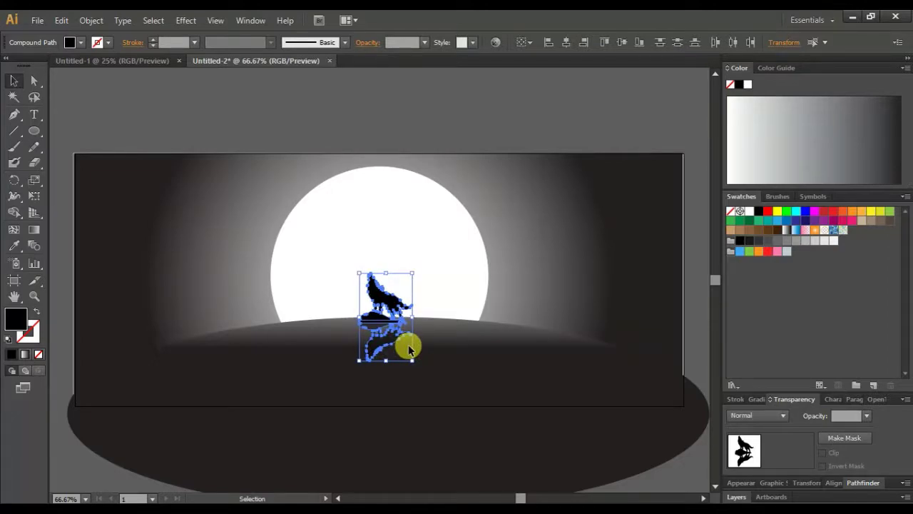
pyautogui.moveTo(408, 346); pyautogui.dragTo(408, 349)
pyautogui.click(430, 350)
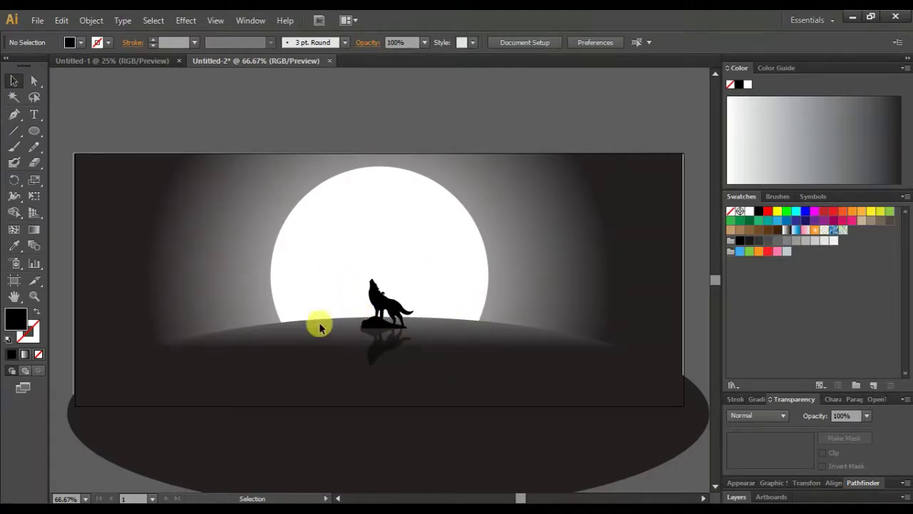
# Select the moon circle and add a Stylize > Outer Glow effect to it.
pyautogui.click(355, 283)
pyautogui.click(420, 117)
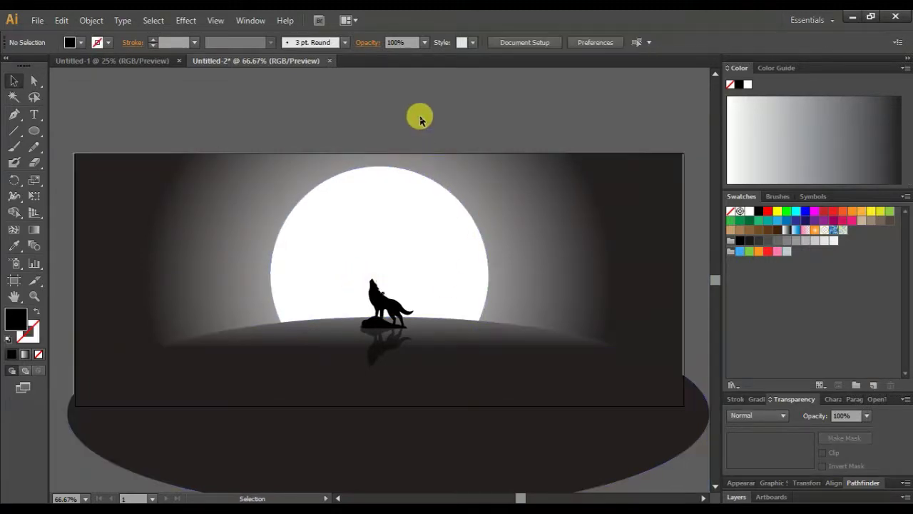
pyautogui.click(507, 204)
pyautogui.keyDown('shift'); pyautogui.click(506, 204); pyautogui.keyUp('shift')
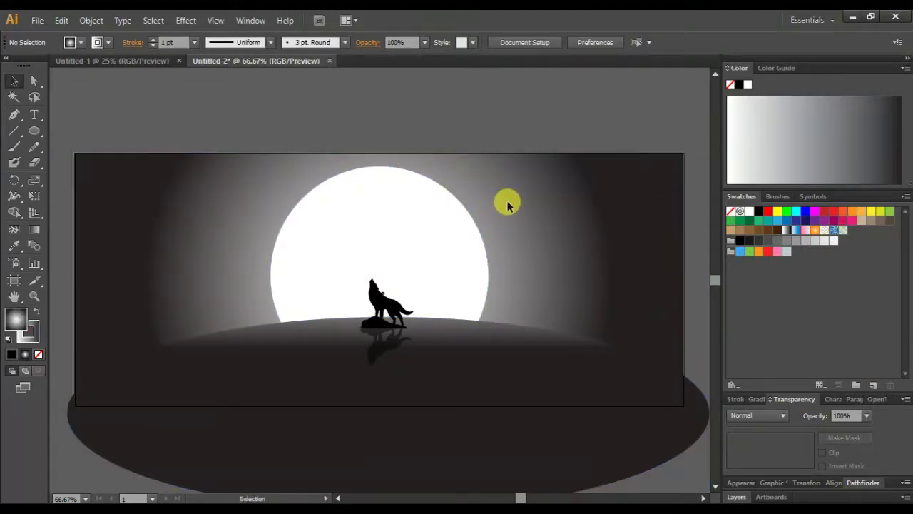
pyautogui.click(373, 221)
pyautogui.click(186, 20)
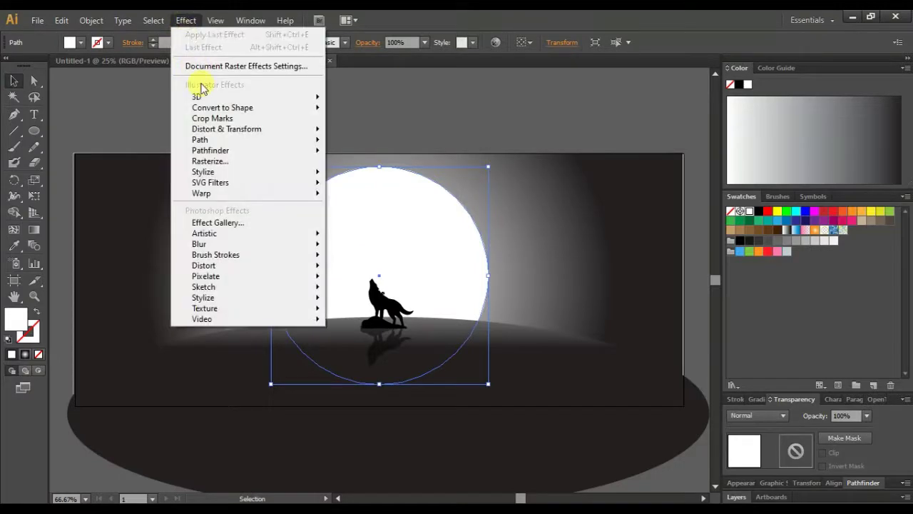
pyautogui.moveTo(203, 172)
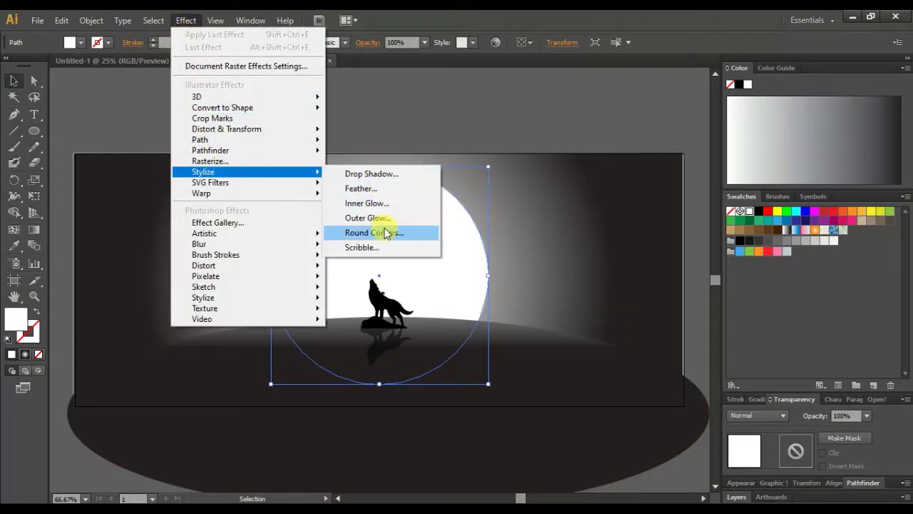
pyautogui.click(385, 220)
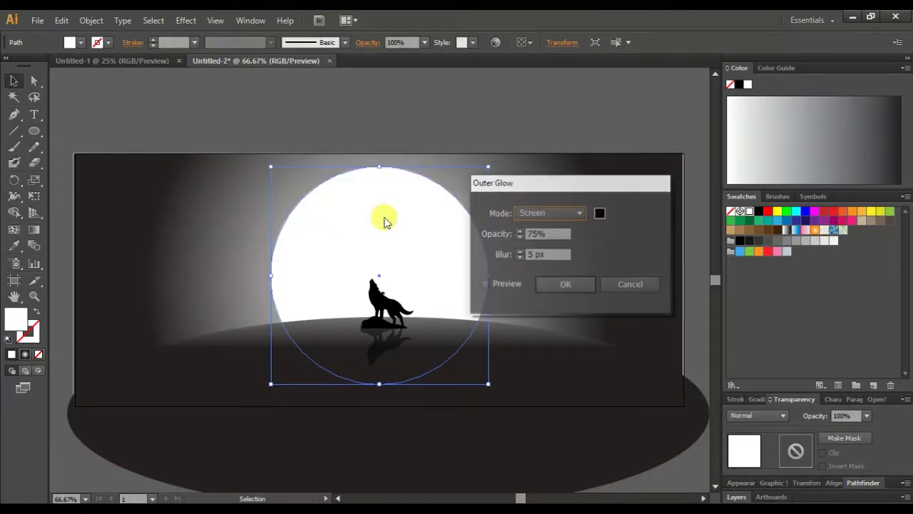
# Set the glow to white, Normal mode, 80% opacity and 8 px blur, and apply it.
pyautogui.click(486, 286)
pyautogui.click(599, 214)
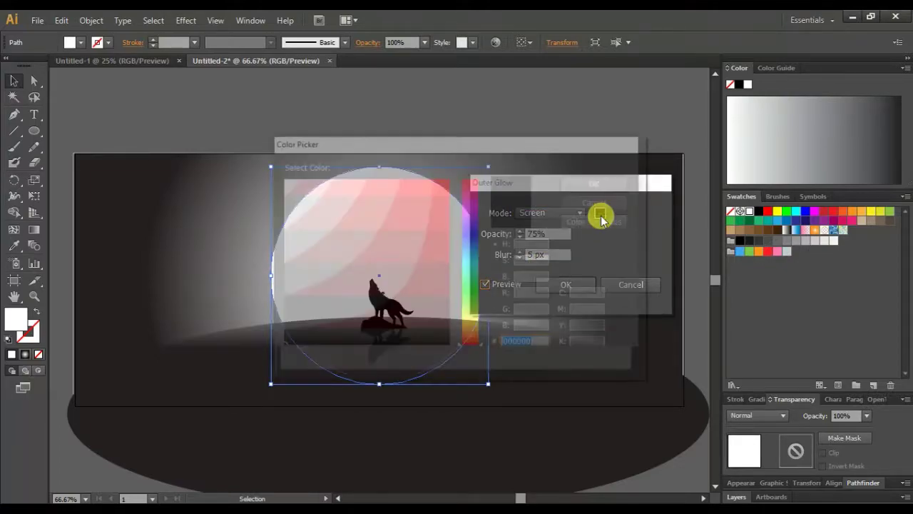
pyautogui.click(292, 181)
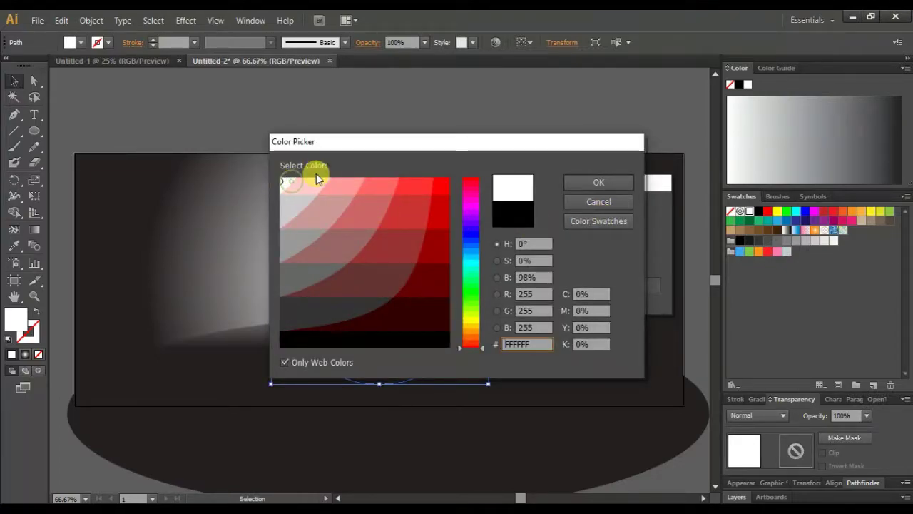
pyautogui.click(568, 185)
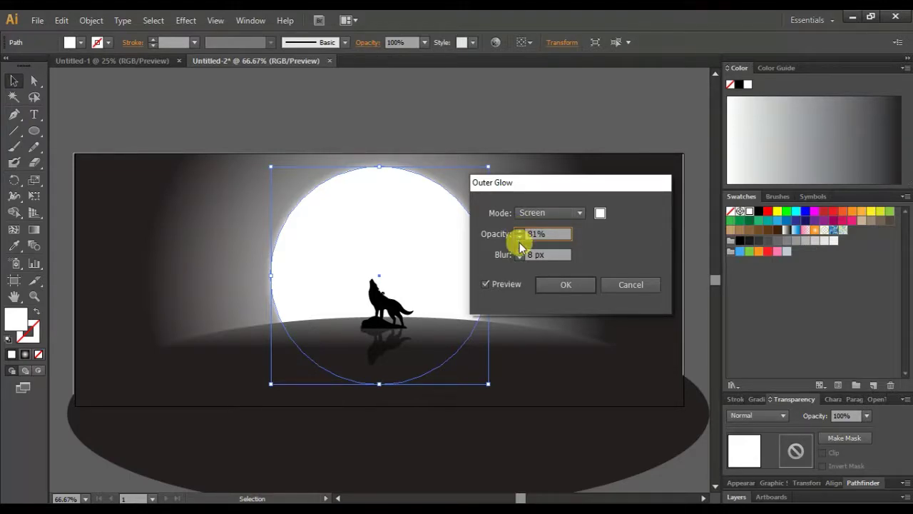
pyautogui.click(540, 212)
pyautogui.click(546, 230)
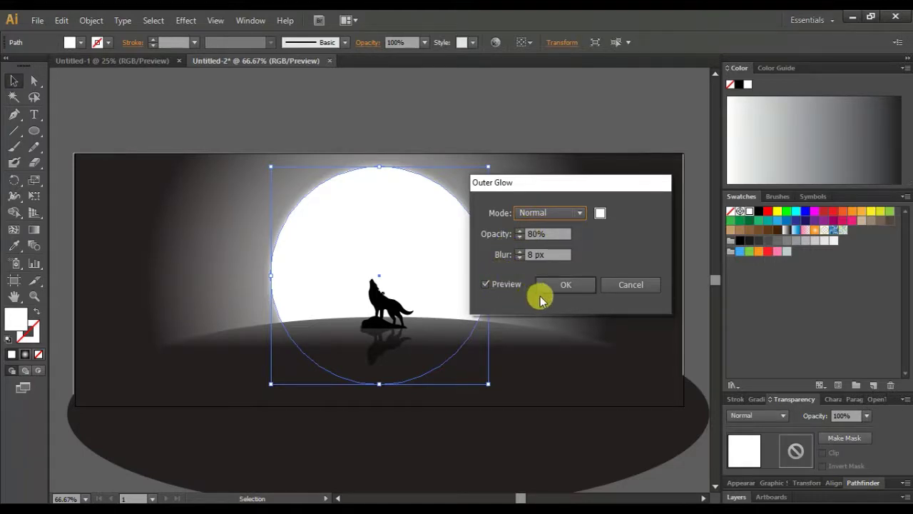
pyautogui.click(560, 287)
pyautogui.click(378, 136)
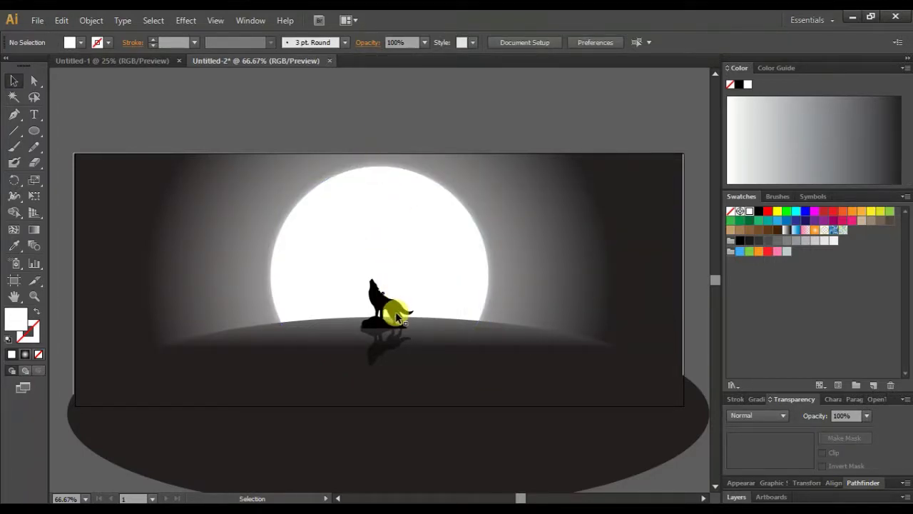
pyautogui.click(397, 314)
# Bring the whole artboard into view and clear any selection on the scene.
pyautogui.click(378, 138)
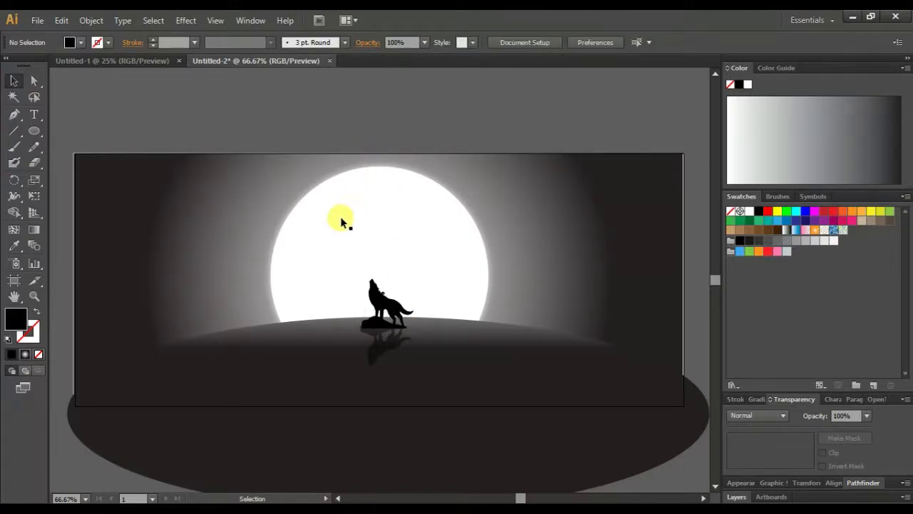
pyautogui.moveTo(340, 216)
pyautogui.mouseDown()
pyautogui.moveTo(293, 199)
pyautogui.moveTo(331, 179)
pyautogui.moveTo(347, 200)
pyautogui.mouseUp()
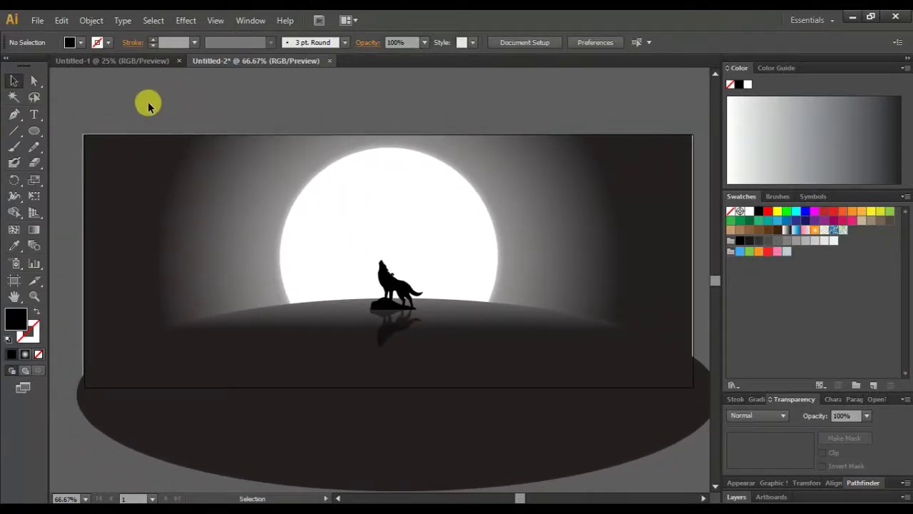
pyautogui.moveTo(149, 104); pyautogui.dragTo(493, 414)
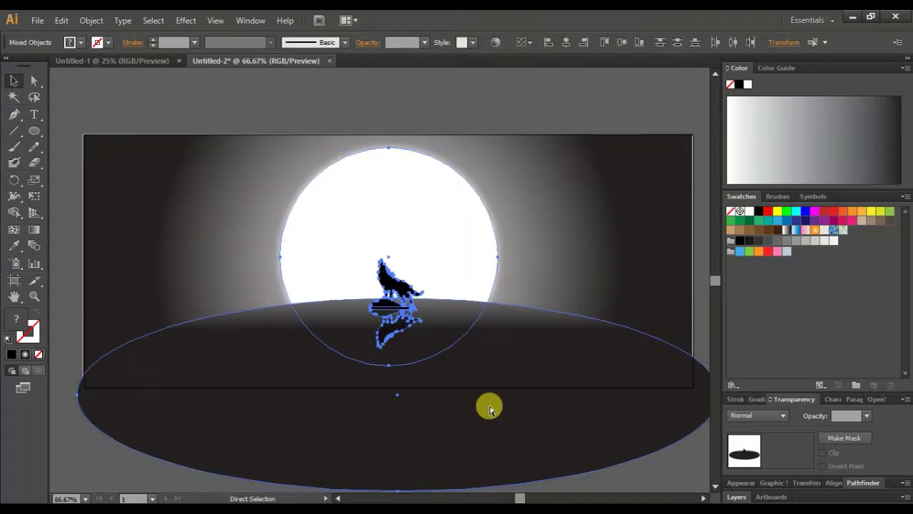
pyautogui.hotkey('ctrl', 'shift', 'a')
pyautogui.rightClick(159, 184)
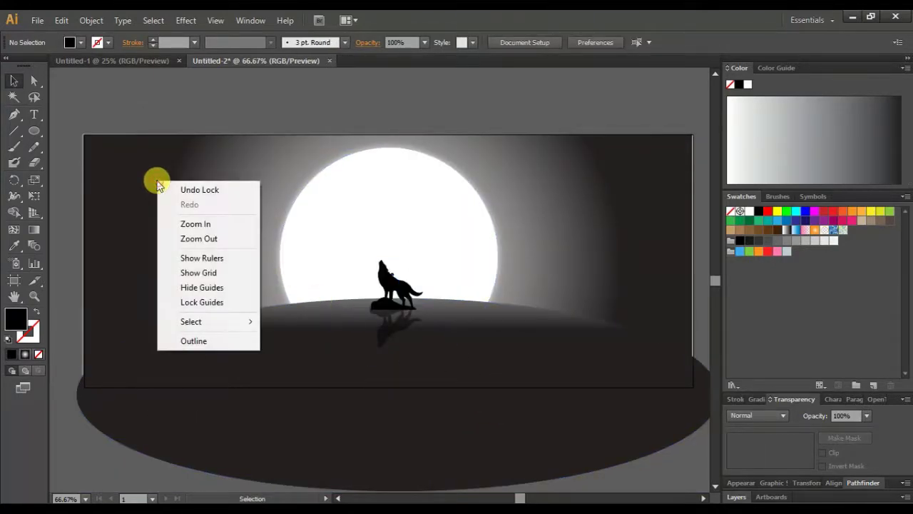
pyautogui.click(142, 184)
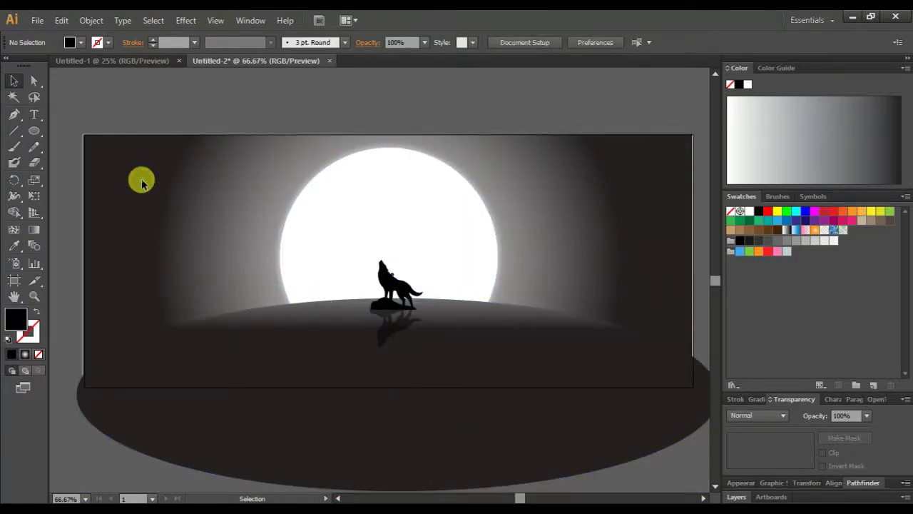
# Choose the Paintbrush tool, swap fill and stroke colours, and pan right of the artboard.
pyautogui.click(13, 150)
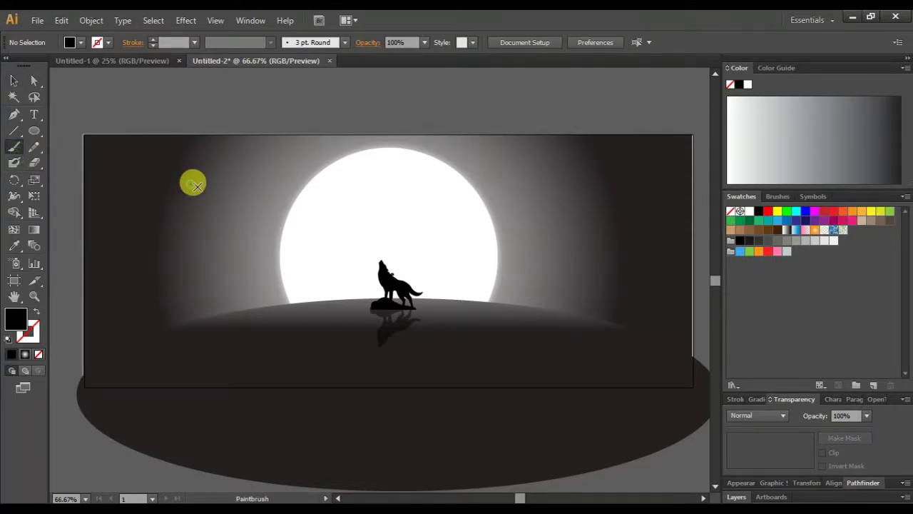
pyautogui.hotkey('shift', 'x')
pyautogui.click(231, 196)
pyautogui.hotkey('shift', 'x')
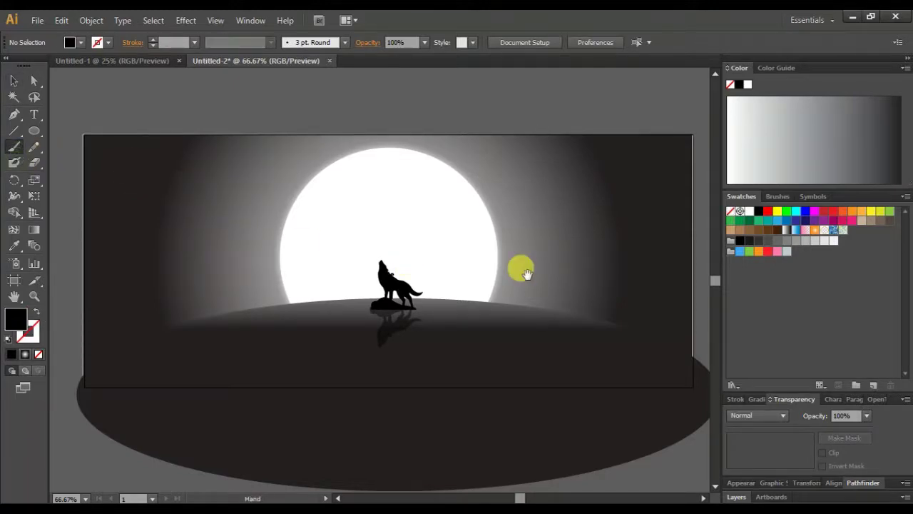
pyautogui.moveTo(523, 266); pyautogui.dragTo(93, 265)
# Swap fill and stroke and make the brush stroke colour white.
pyautogui.click(352, 176)
pyautogui.hotkey('shift', 'x')
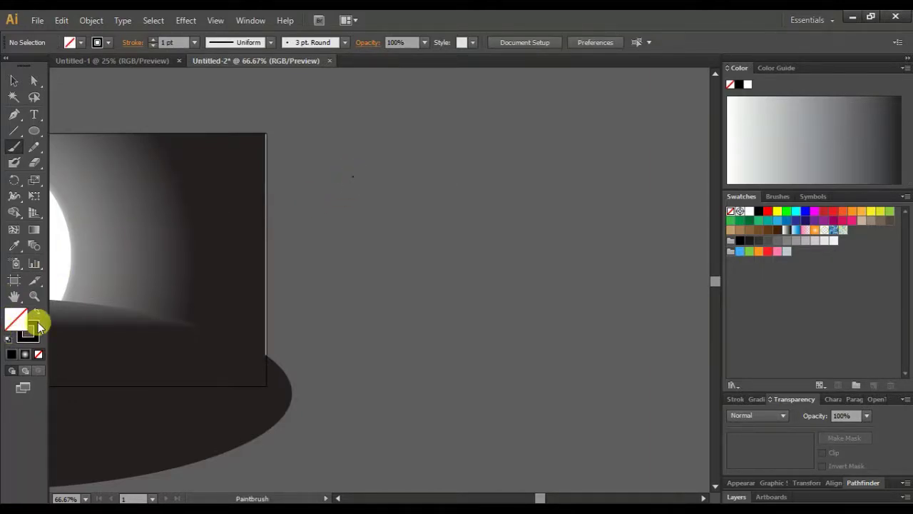
pyautogui.click(38, 322)
pyautogui.click(747, 85)
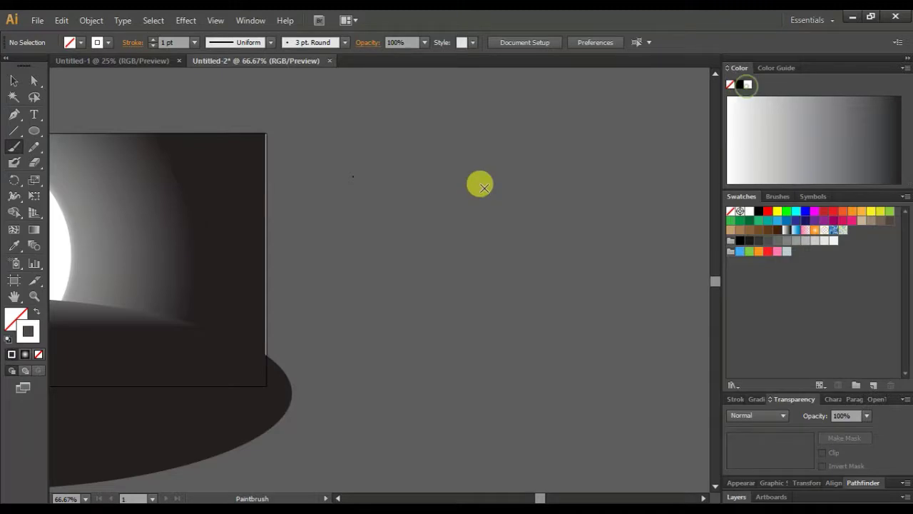
# Dab about forty tiny white star dots across the empty pasteboard beside the artboard.
pyautogui.click(369, 192)
pyautogui.click(394, 211)
pyautogui.click(413, 190)
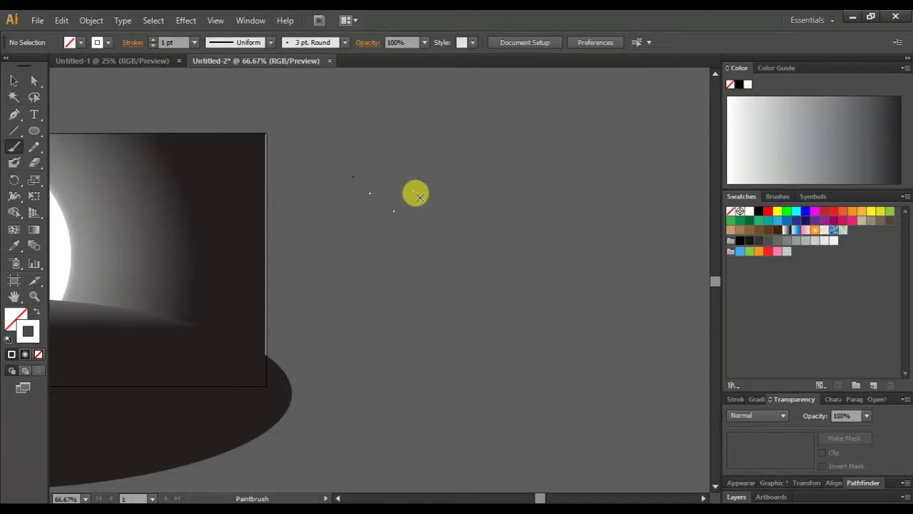
pyautogui.click(444, 219)
pyautogui.click(392, 183)
pyautogui.click(434, 170)
pyautogui.click(464, 198)
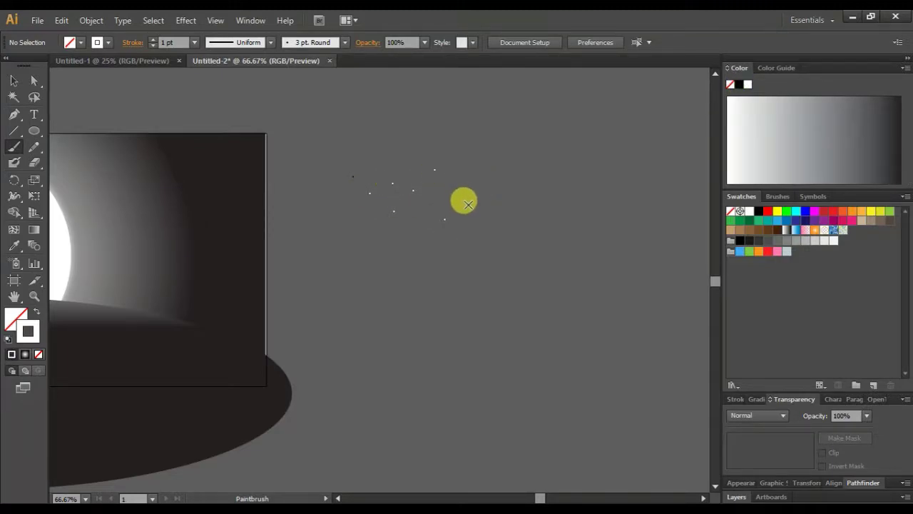
pyautogui.click(570, 237)
pyautogui.click(540, 164)
pyautogui.click(608, 167)
pyautogui.click(661, 272)
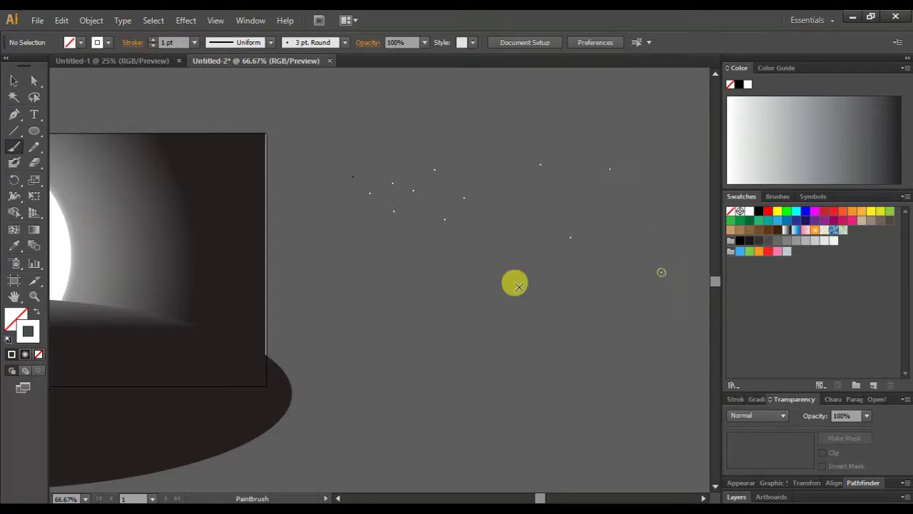
pyautogui.click(499, 289)
pyautogui.click(556, 219)
pyautogui.click(597, 201)
pyautogui.click(512, 192)
pyautogui.click(449, 268)
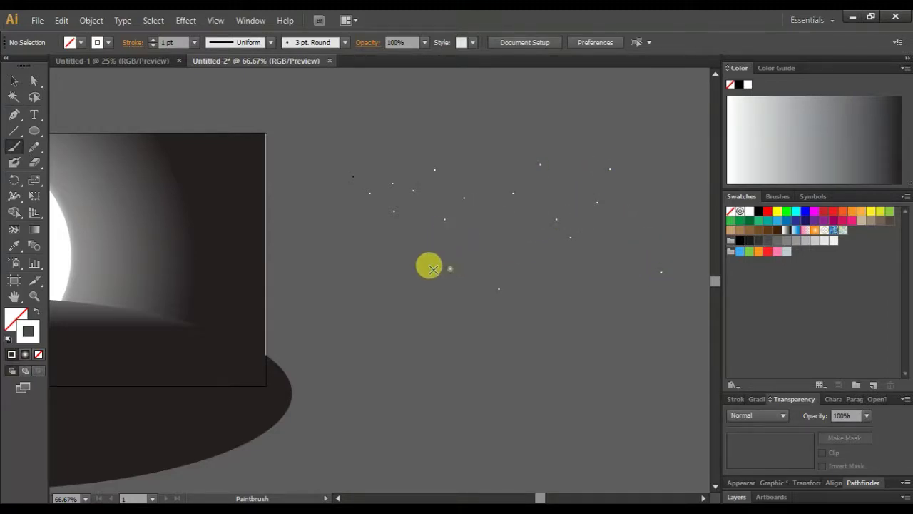
pyautogui.click(408, 258)
pyautogui.click(517, 248)
pyautogui.click(572, 290)
pyautogui.click(619, 241)
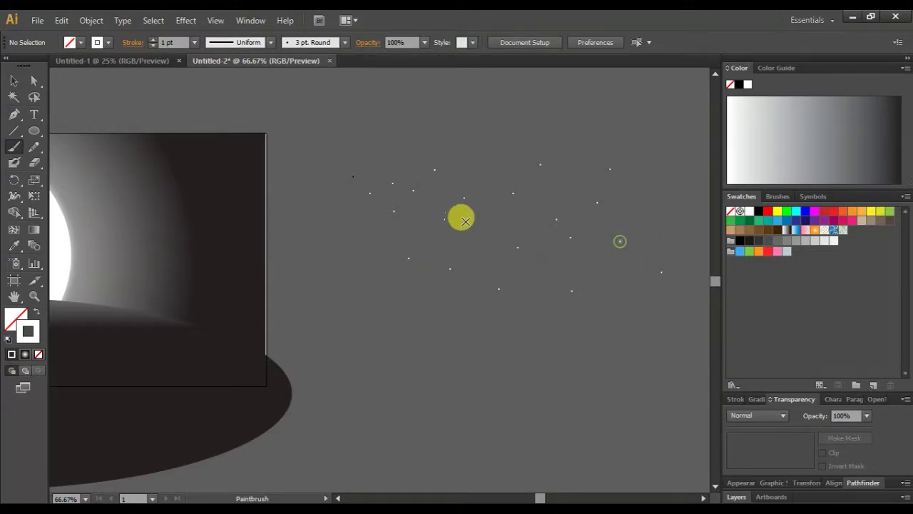
pyautogui.click(465, 219)
pyautogui.click(351, 283)
pyautogui.click(394, 241)
pyautogui.click(408, 312)
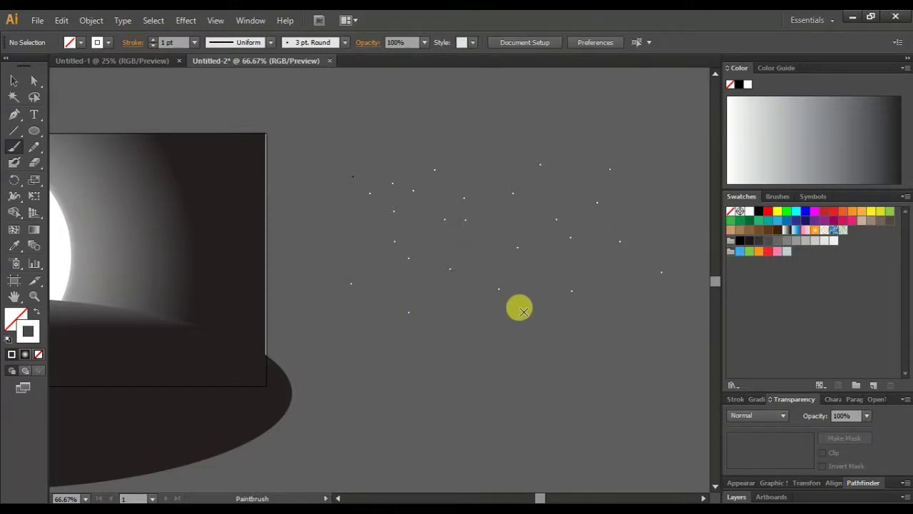
pyautogui.click(524, 311)
pyautogui.click(617, 300)
pyautogui.click(581, 257)
pyautogui.click(627, 209)
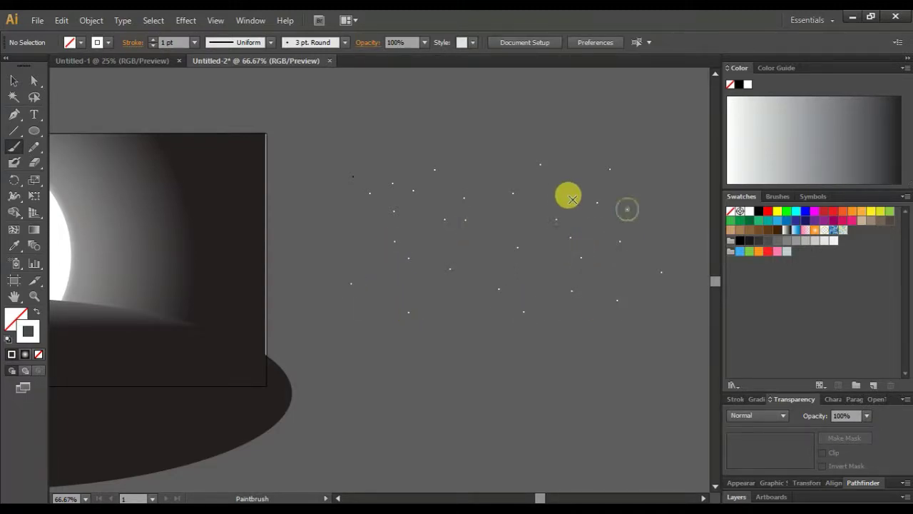
pyautogui.click(570, 190)
pyautogui.click(466, 172)
pyautogui.click(498, 165)
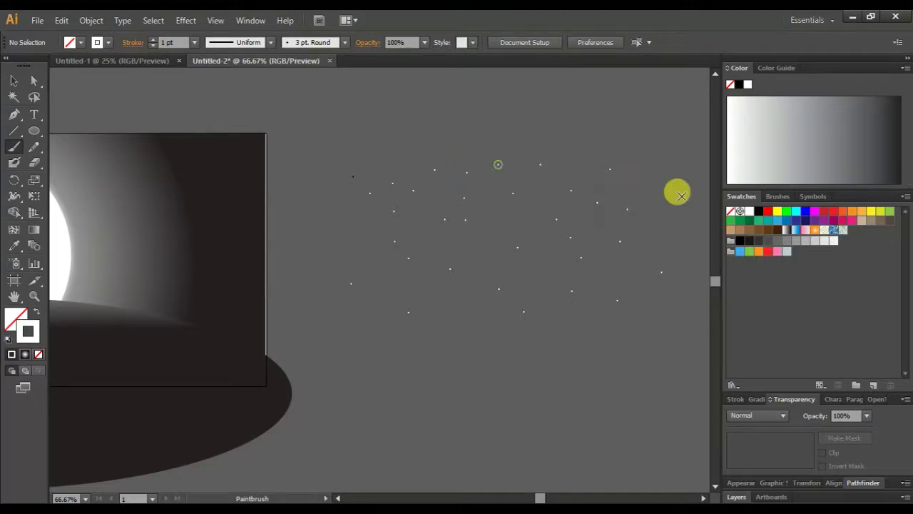
pyautogui.click(660, 165)
pyautogui.click(675, 235)
pyautogui.click(682, 299)
pyautogui.click(575, 311)
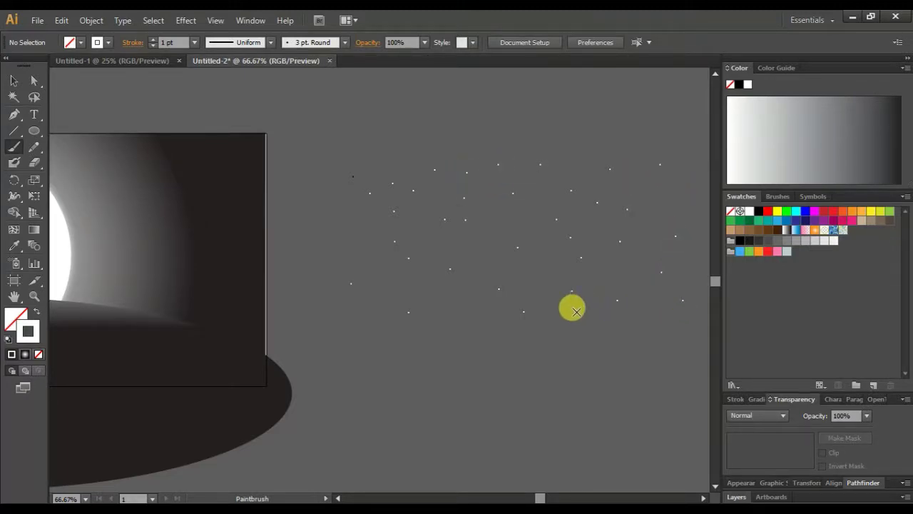
pyautogui.click(524, 283)
pyautogui.click(549, 257)
pyautogui.click(495, 233)
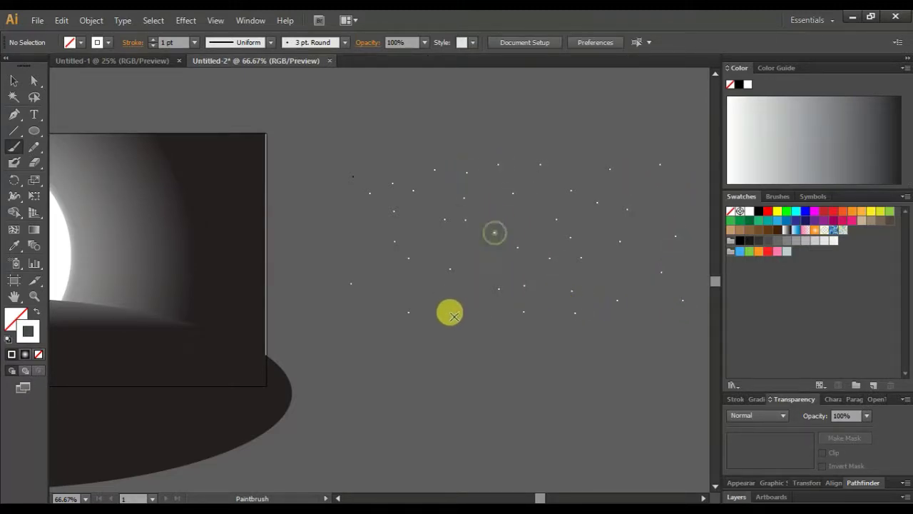
pyautogui.click(454, 320)
# Marquee-select all the painted star dots with the Selection tool.
pyautogui.click(14, 82)
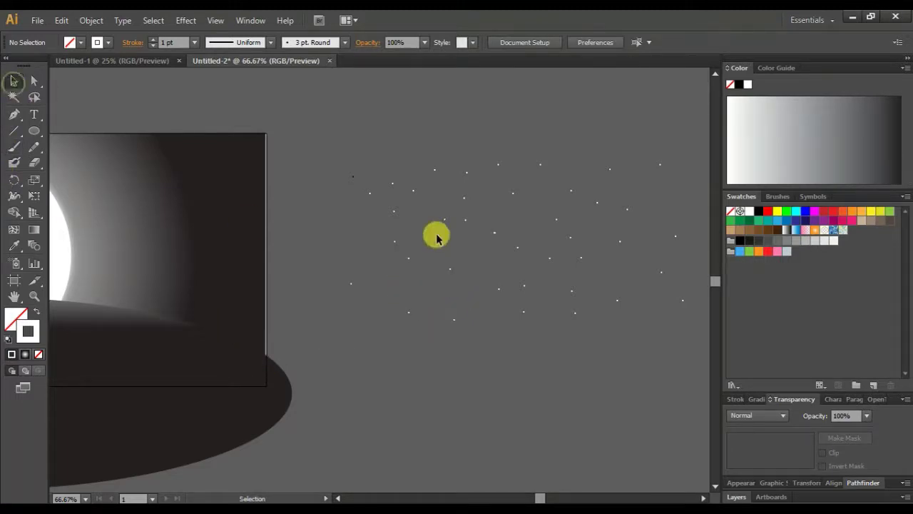
pyautogui.moveTo(316, 140)
pyautogui.mouseDown()
pyautogui.moveTo(703, 378)
pyautogui.moveTo(703, 357)
pyautogui.mouseUp()
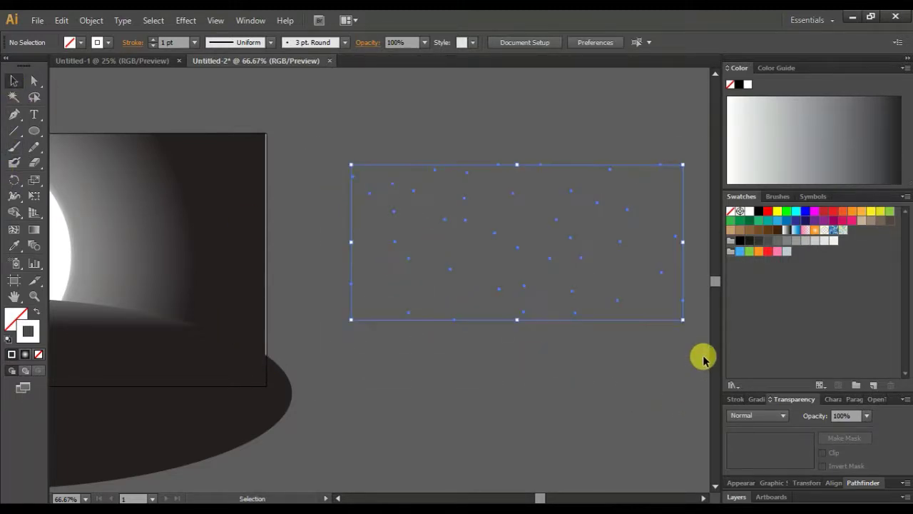
pyautogui.click(513, 241)
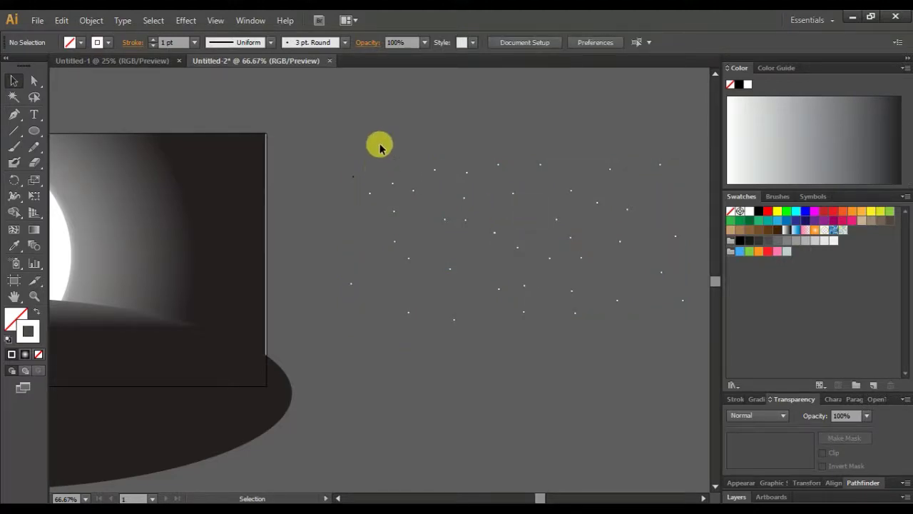
pyautogui.moveTo(326, 167)
pyautogui.mouseDown()
pyautogui.moveTo(717, 376)
pyautogui.moveTo(652, 336)
pyautogui.mouseUp()
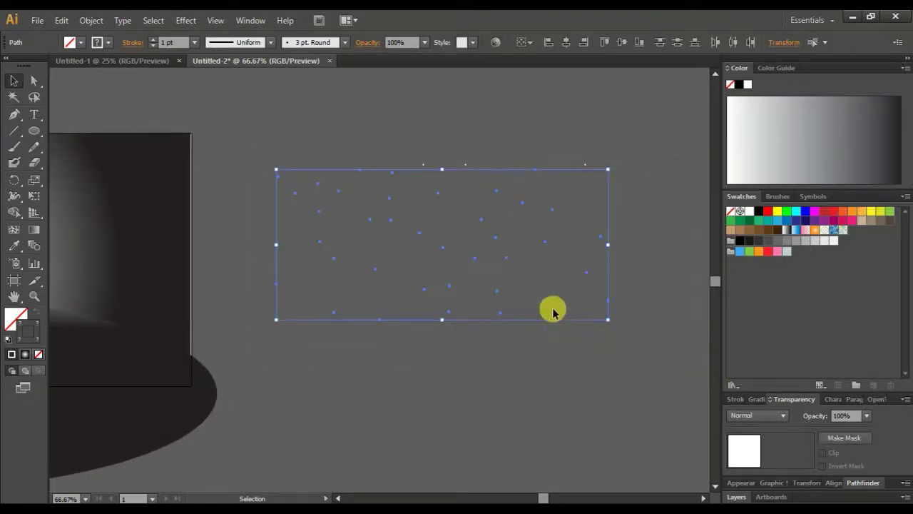
pyautogui.rightClick(442, 235)
pyautogui.click(421, 235)
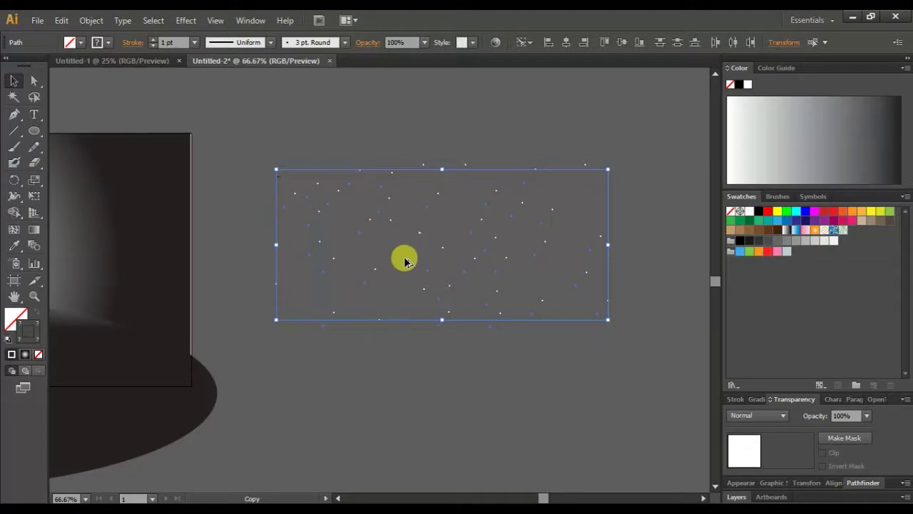
pyautogui.click(379, 143)
pyautogui.moveTo(261, 162); pyautogui.dragTo(628, 391)
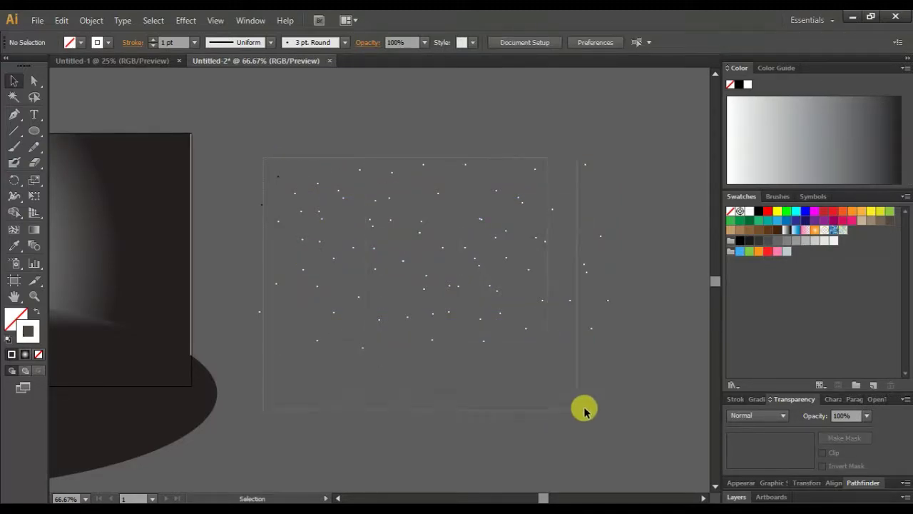
# Apply an Outer Glow (Normal, 80% opacity, 8 px blur) to the star dots, then reselect them.
pyautogui.click(185, 20)
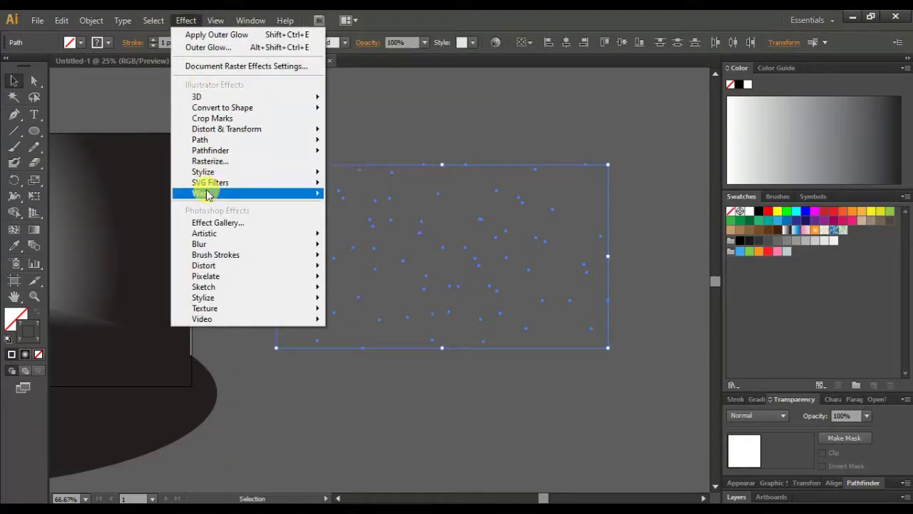
pyautogui.moveTo(203, 172)
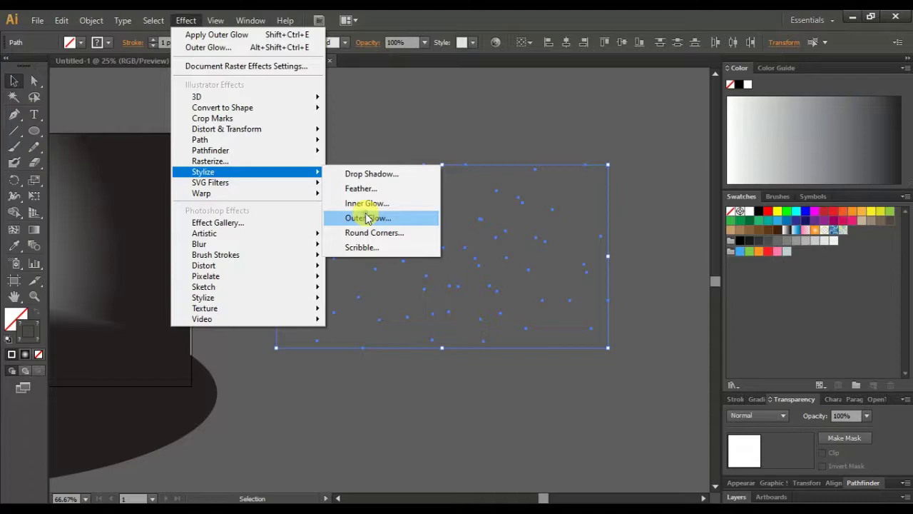
pyautogui.click(367, 218)
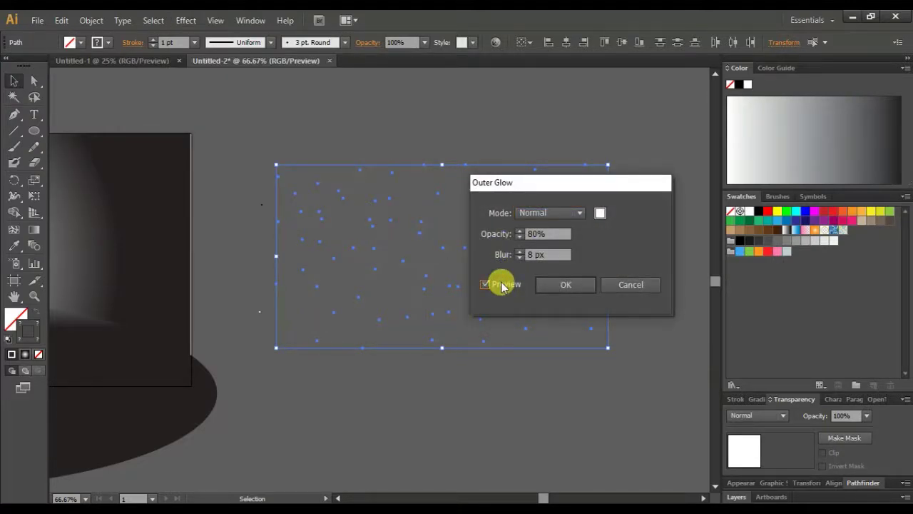
pyautogui.click(557, 285)
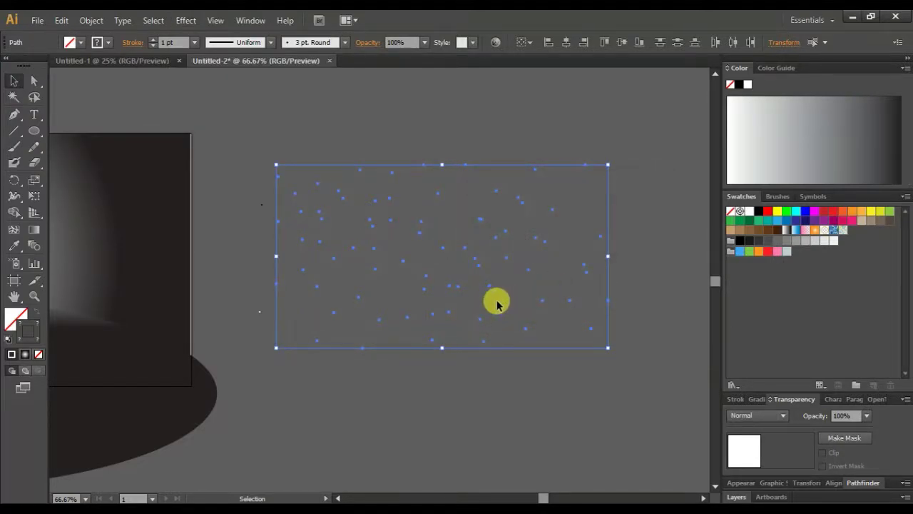
pyautogui.moveTo(497, 305); pyautogui.dragTo(172, 299)
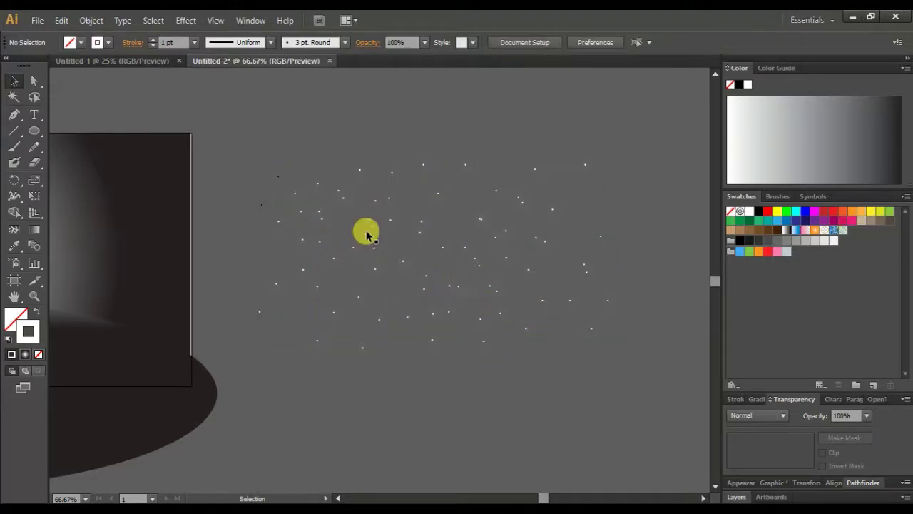
pyautogui.moveTo(245, 142)
pyautogui.mouseDown()
pyautogui.moveTo(491, 383)
pyautogui.moveTo(626, 386)
pyautogui.mouseUp()
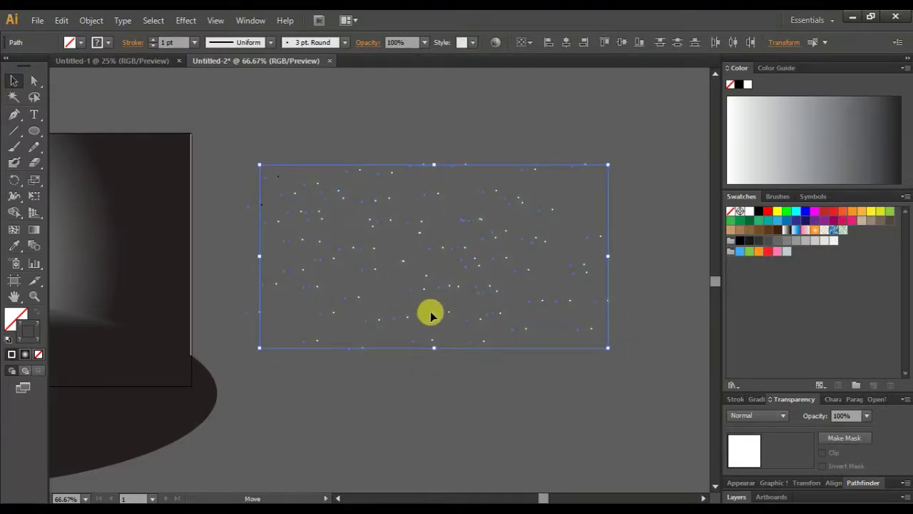
# Move the selected stars onto the moonlit artwork and bring the whole scene into view.
pyautogui.moveTo(431, 314); pyautogui.dragTo(129, 300)
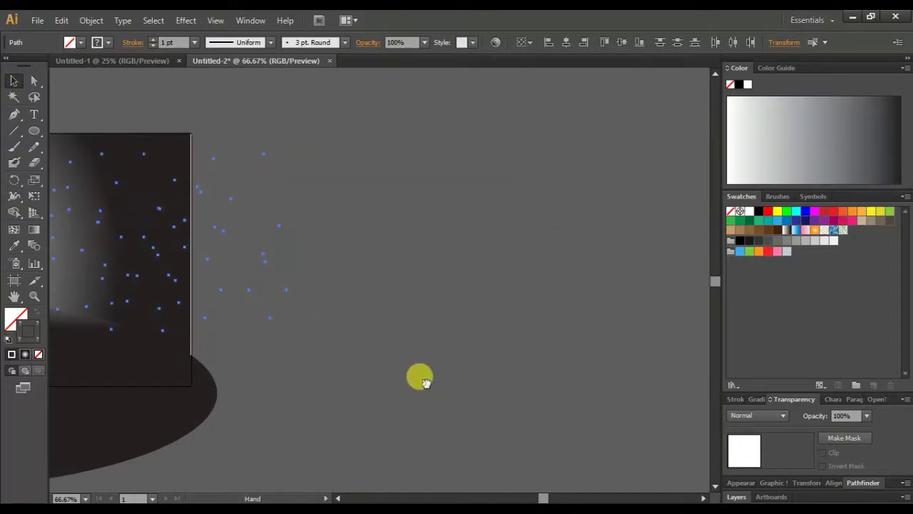
pyautogui.moveTo(425, 383); pyautogui.dragTo(729, 383)
pyautogui.moveTo(335, 323); pyautogui.dragTo(426, 326)
pyautogui.moveTo(392, 301)
pyautogui.mouseDown()
pyautogui.moveTo(480, 312)
pyautogui.moveTo(156, 310)
pyautogui.mouseUp()
pyautogui.press('space')
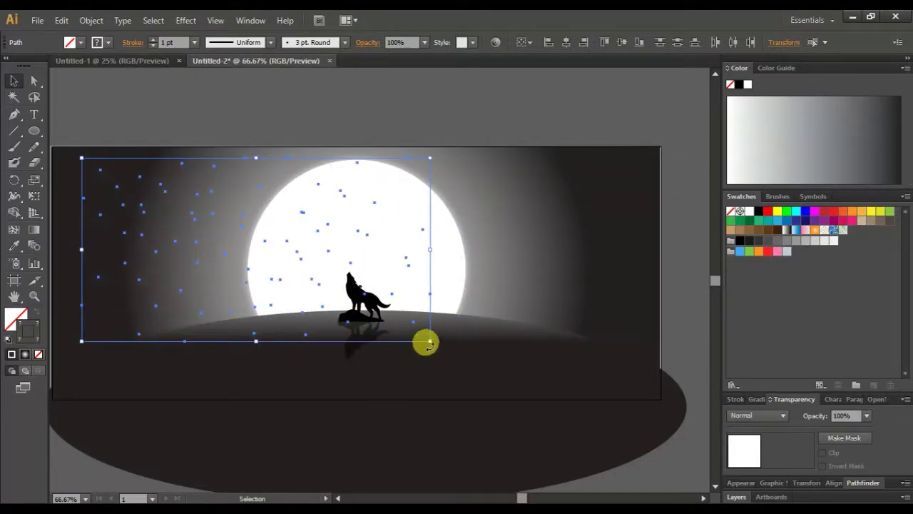
# Move the stars overlapping the moon up into the right-hand sky.
pyautogui.click(361, 125)
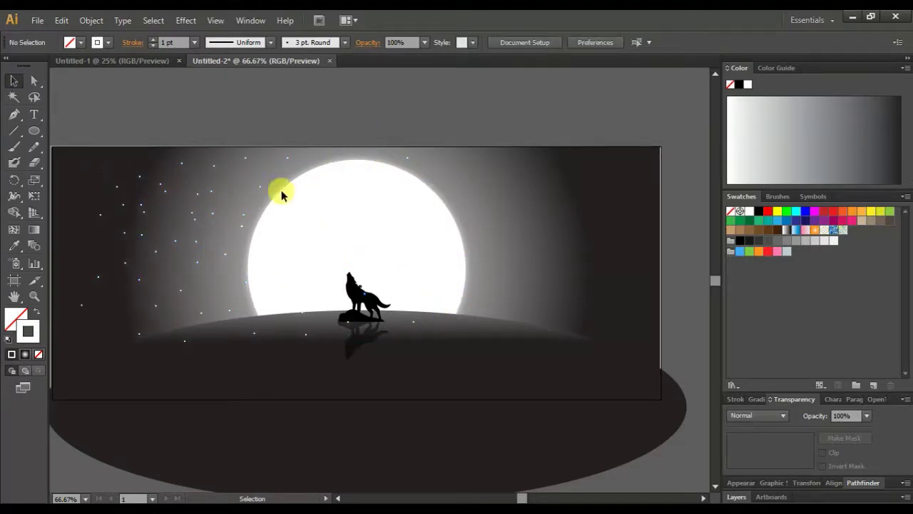
pyautogui.moveTo(198, 362); pyautogui.dragTo(410, 238)
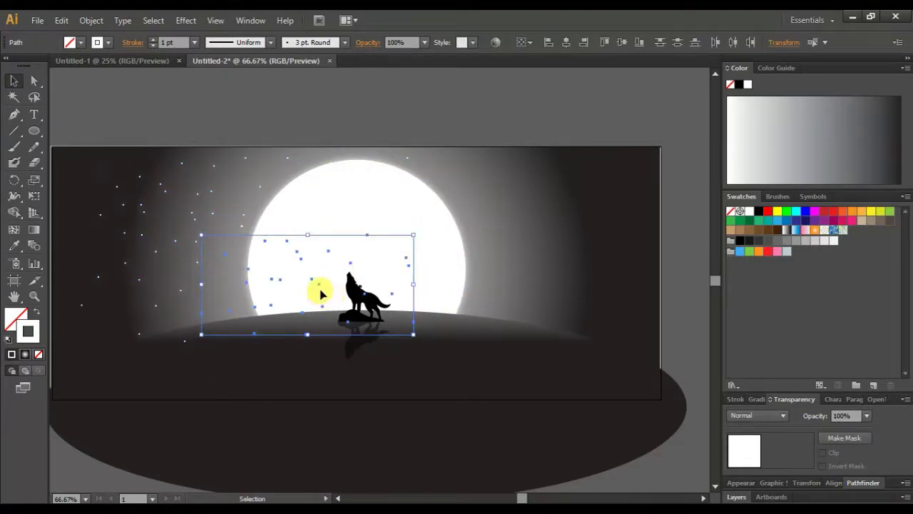
pyautogui.moveTo(339, 277); pyautogui.dragTo(549, 203)
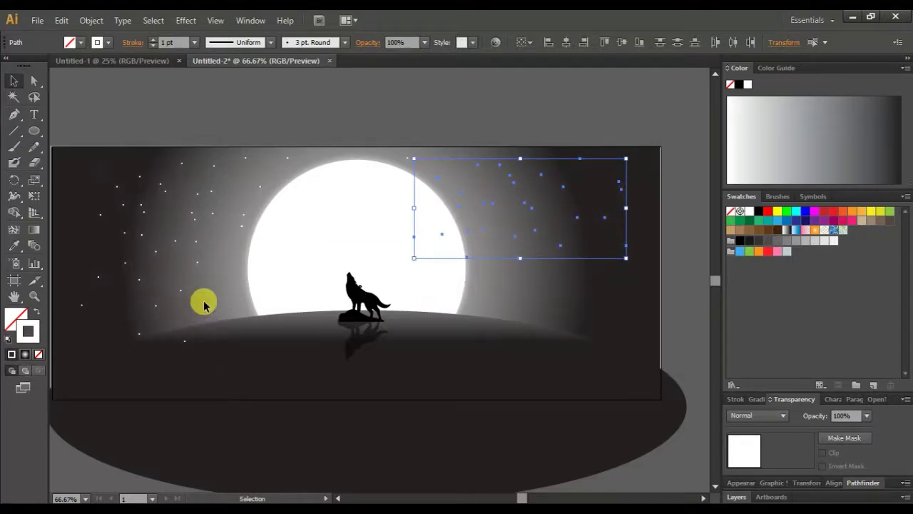
pyautogui.moveTo(196, 304); pyautogui.dragTo(226, 190)
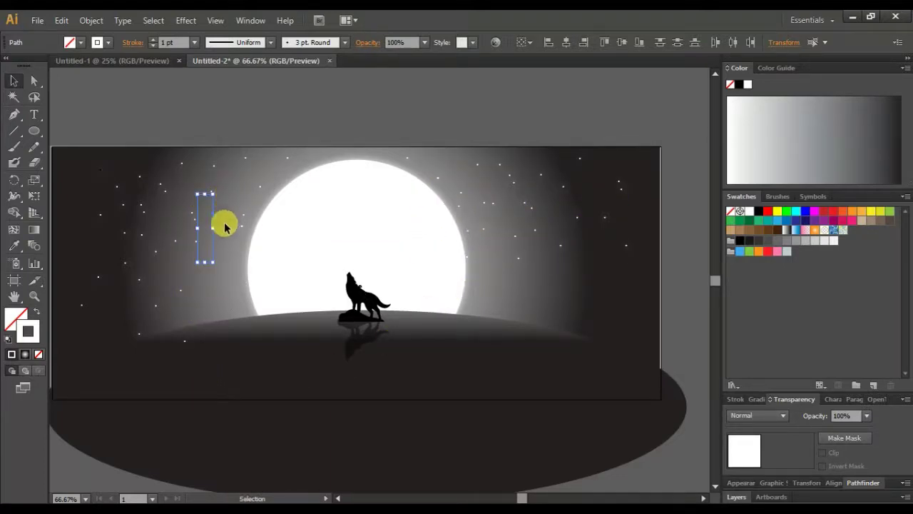
pyautogui.click(484, 262)
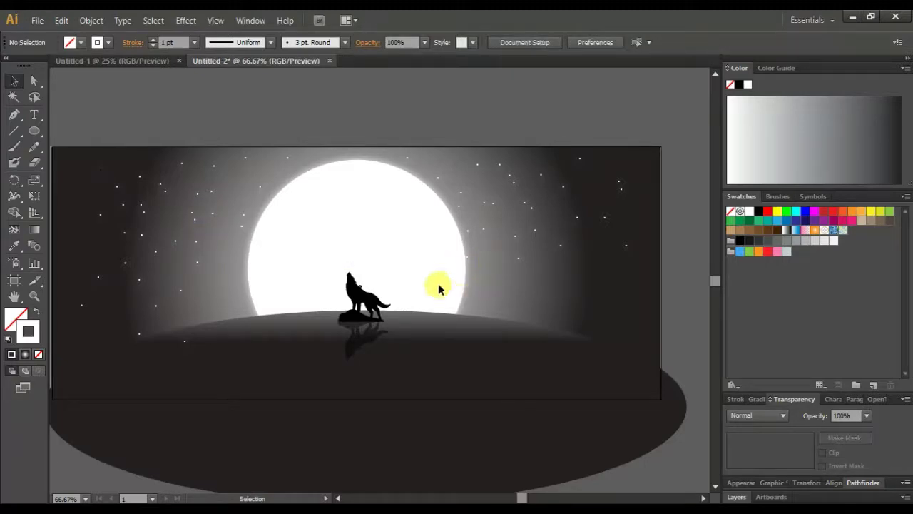
# Shift a band of stars right of the moon lower toward the hill and copy it.
pyautogui.moveTo(438, 285)
pyautogui.mouseDown()
pyautogui.moveTo(641, 220)
pyautogui.moveTo(631, 217)
pyautogui.mouseUp()
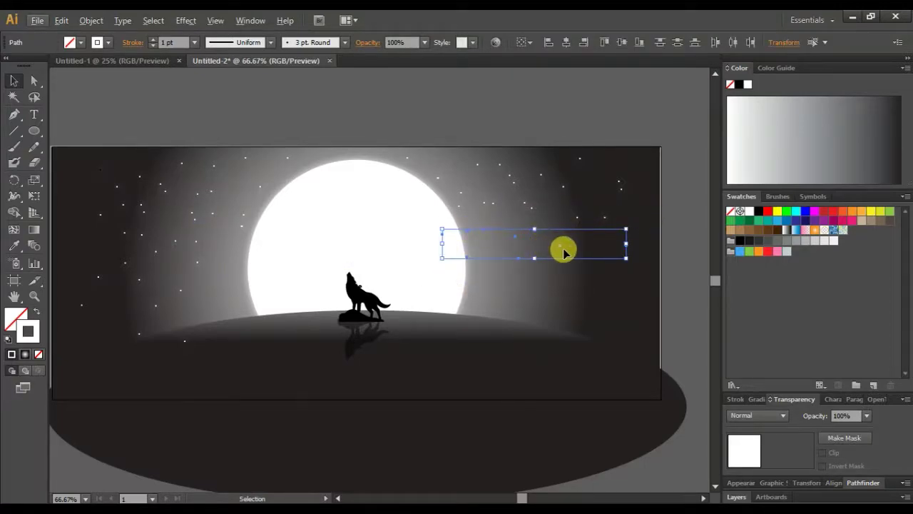
pyautogui.moveTo(562, 244); pyautogui.dragTo(570, 285)
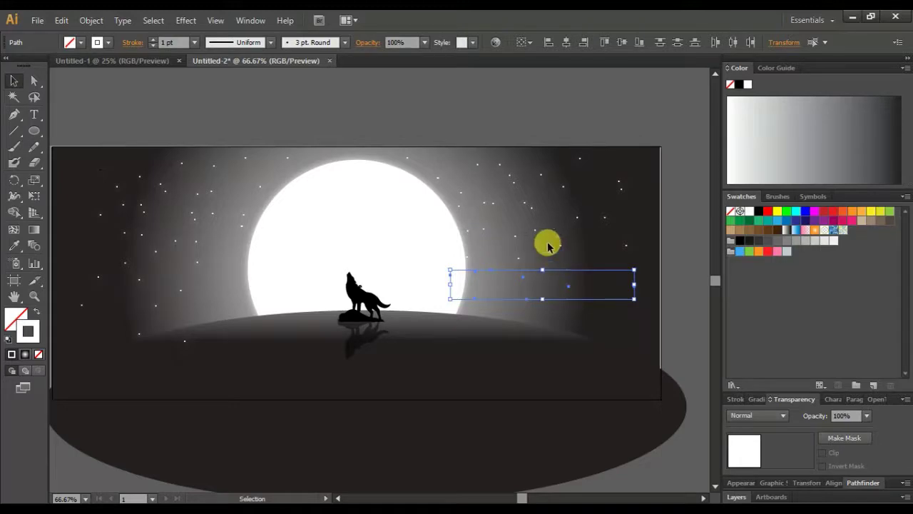
pyautogui.hotkey('ctrl', 'c')
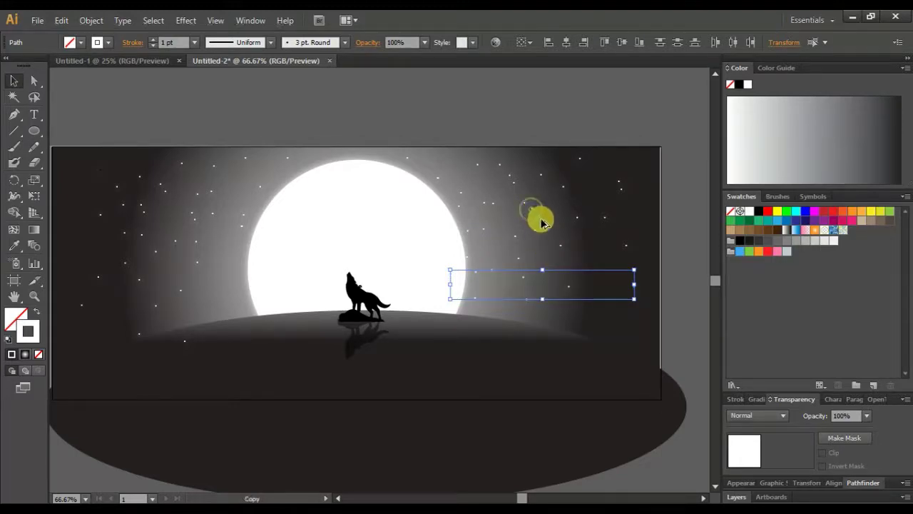
pyautogui.click(550, 245)
pyautogui.click(583, 320)
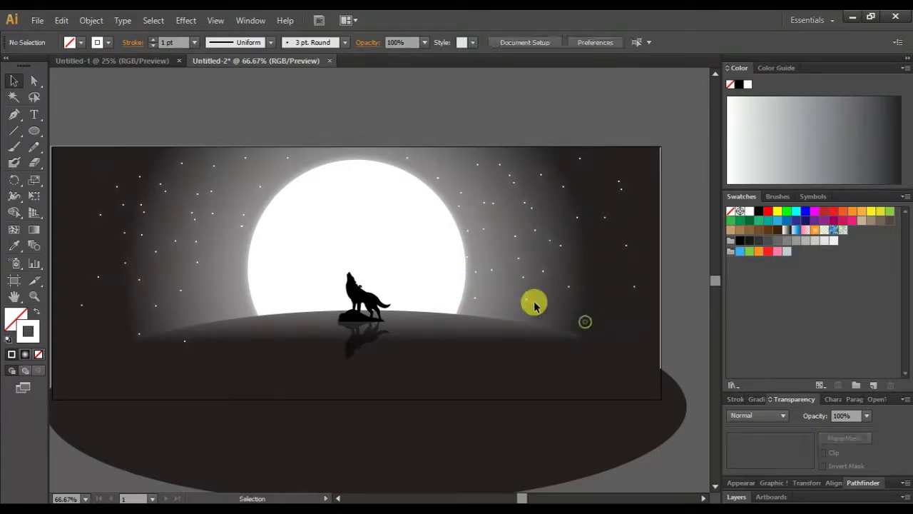
# Duplicate the left-sky stars into the upper left and delete the strays near the hill.
pyautogui.moveTo(152, 369)
pyautogui.mouseDown()
pyautogui.moveTo(226, 216)
pyautogui.moveTo(215, 215)
pyautogui.mouseUp()
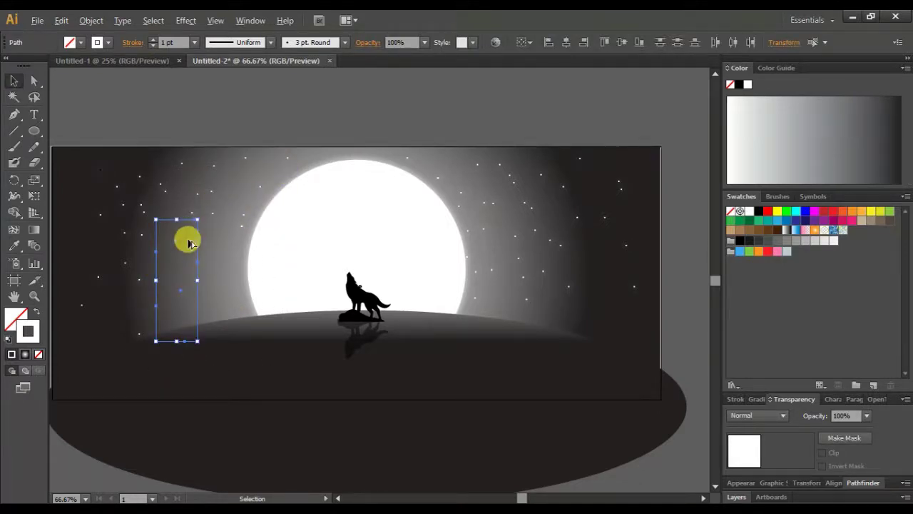
pyautogui.moveTo(173, 244)
pyautogui.mouseDown()
pyautogui.moveTo(84, 198)
pyautogui.moveTo(83, 184)
pyautogui.mouseUp()
pyautogui.click(137, 303)
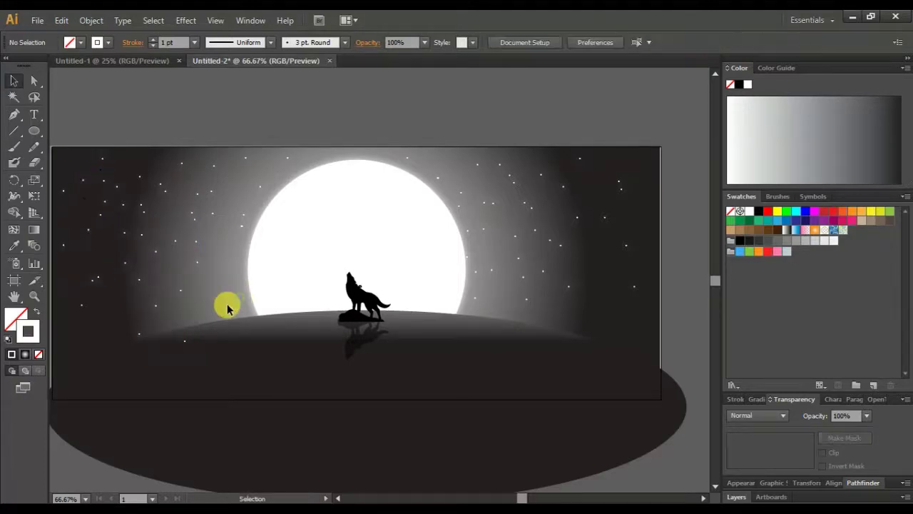
pyautogui.moveTo(115, 343)
pyautogui.mouseDown()
pyautogui.moveTo(241, 329)
pyautogui.moveTo(235, 303)
pyautogui.moveTo(311, 288)
pyautogui.mouseUp()
pyautogui.press('Delete')
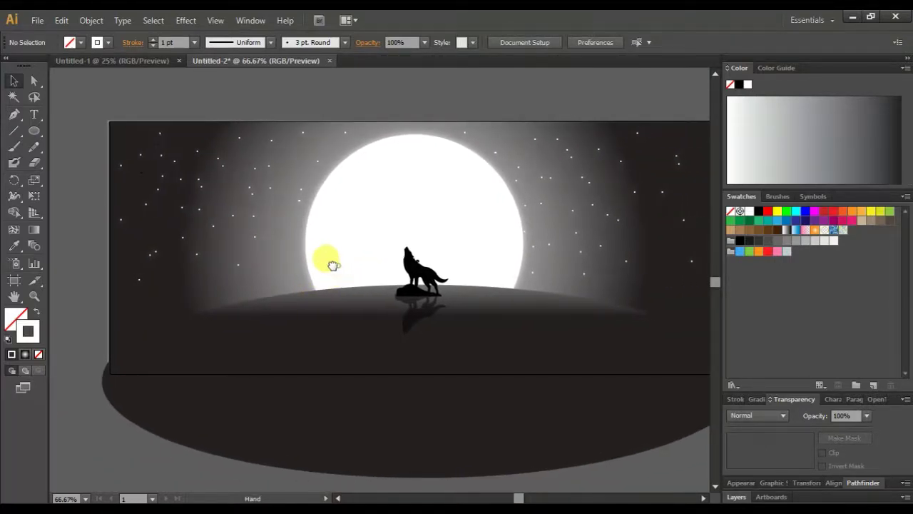
# Pan to the empty pasteboard and draw the first small ellipses of the cloud.
pyautogui.moveTo(337, 264); pyautogui.dragTo(302, 286)
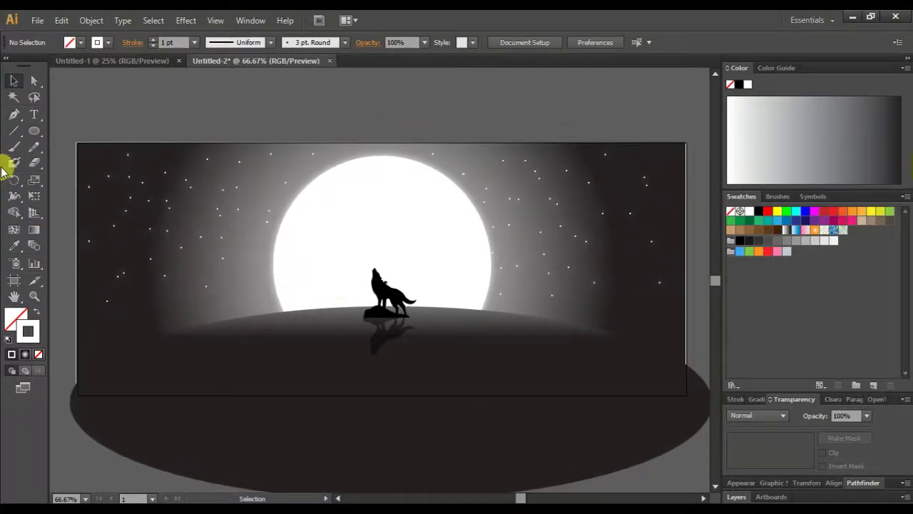
pyautogui.click(33, 132)
pyautogui.moveTo(461, 247); pyautogui.dragTo(206, 292)
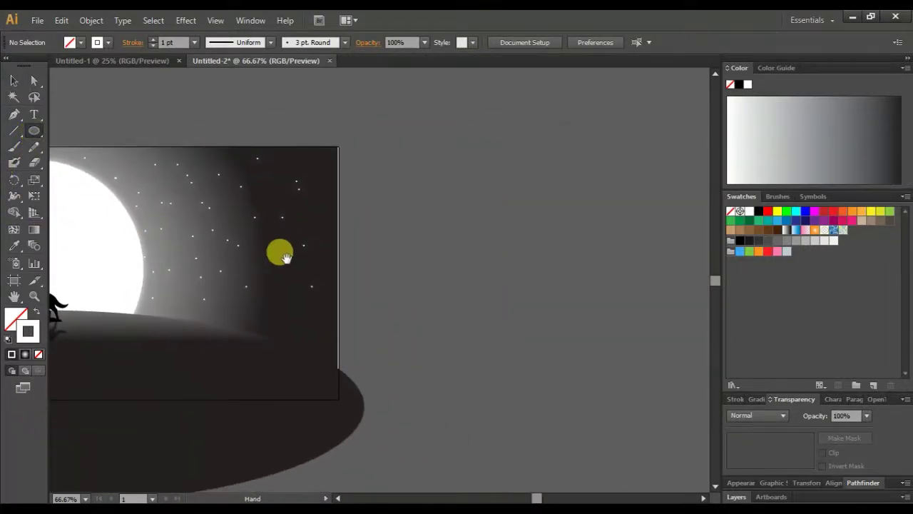
pyautogui.moveTo(282, 256); pyautogui.dragTo(278, 223)
pyautogui.moveTo(363, 177); pyautogui.dragTo(458, 240)
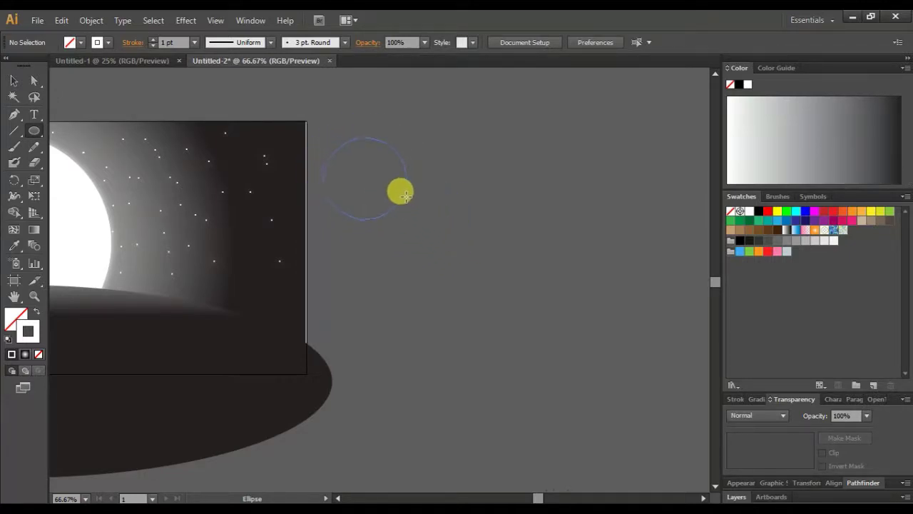
pyautogui.moveTo(458, 240)
pyautogui.mouseDown()
pyautogui.moveTo(371, 179)
pyautogui.moveTo(437, 215)
pyautogui.mouseUp()
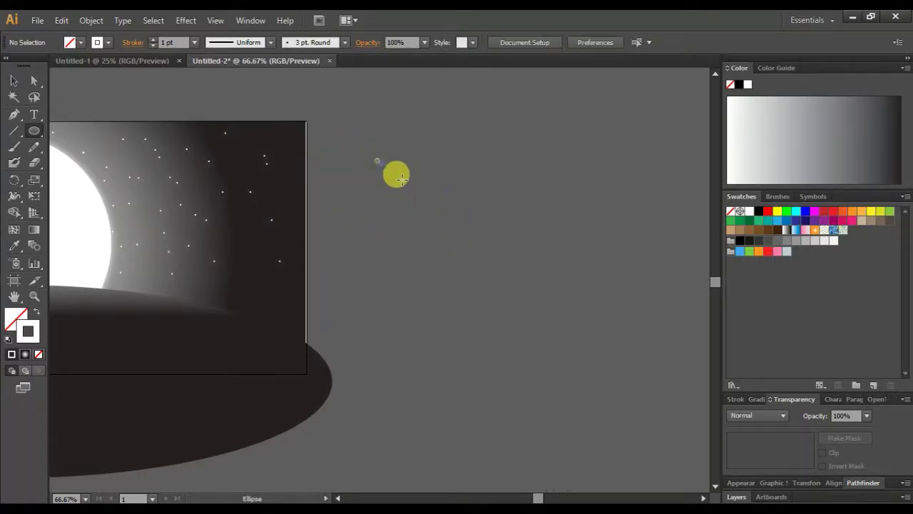
# Add overlapping ellipses to the middle, right end and bottom of the cloud.
pyautogui.moveTo(430, 184); pyautogui.dragTo(539, 267)
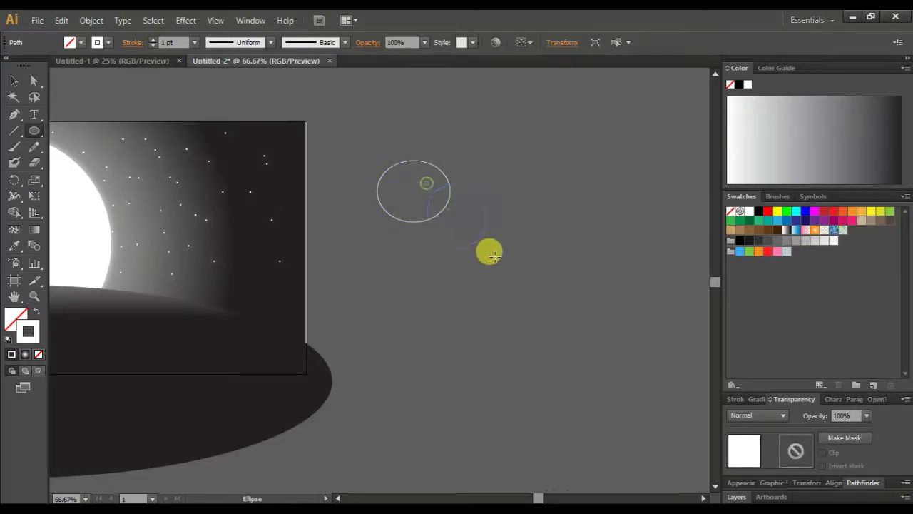
pyautogui.moveTo(483, 147); pyautogui.dragTo(593, 250)
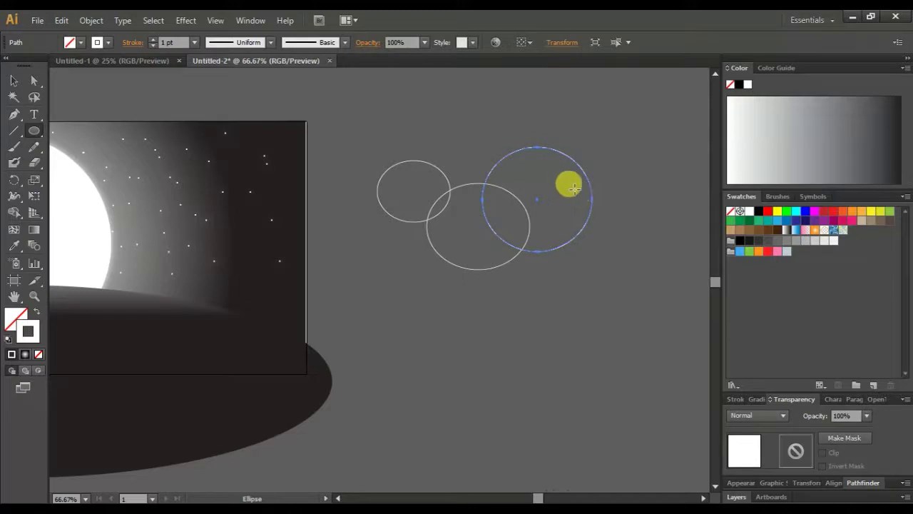
pyautogui.moveTo(571, 186); pyautogui.dragTo(667, 277)
pyautogui.moveTo(597, 145)
pyautogui.mouseDown()
pyautogui.moveTo(658, 255)
pyautogui.moveTo(580, 261)
pyautogui.mouseUp()
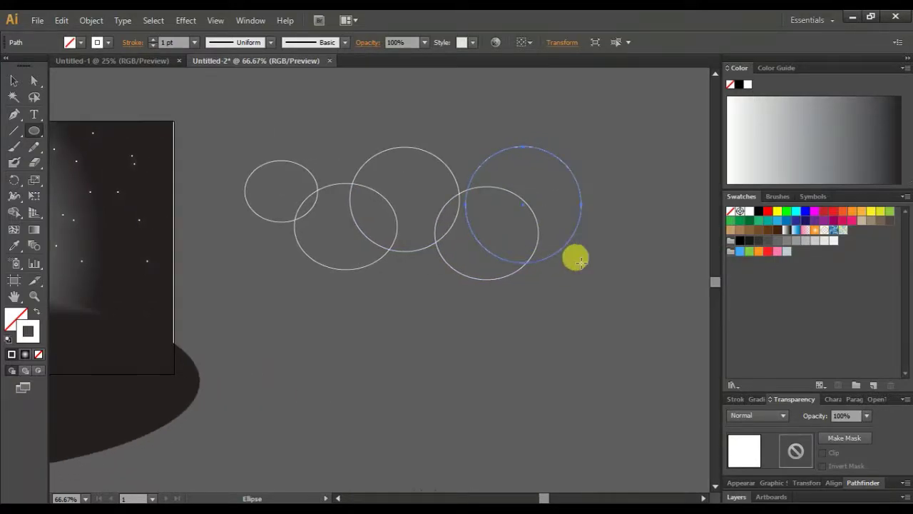
pyautogui.moveTo(245, 214); pyautogui.dragTo(333, 295)
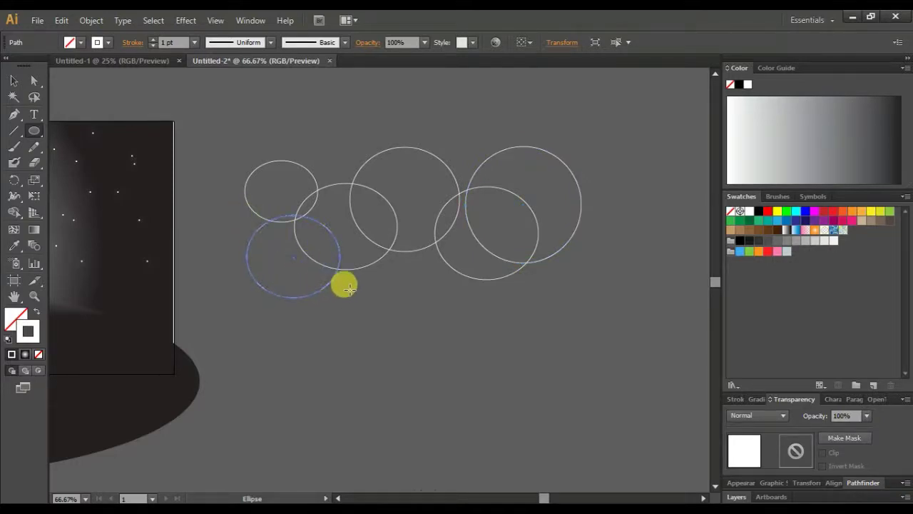
pyautogui.moveTo(307, 260); pyautogui.dragTo(425, 326)
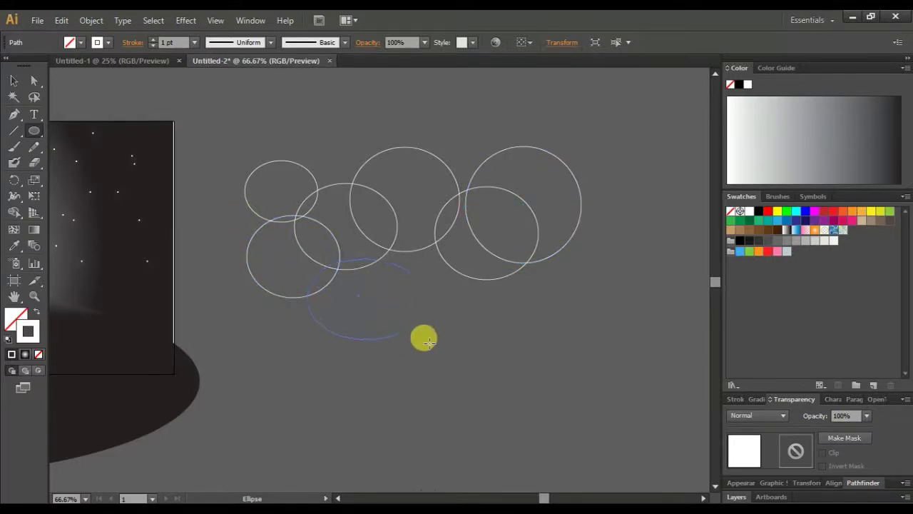
# Add top, lower-right and far-right ellipses, then marquee-select the whole cluster.
pyautogui.moveTo(299, 123); pyautogui.dragTo(391, 202)
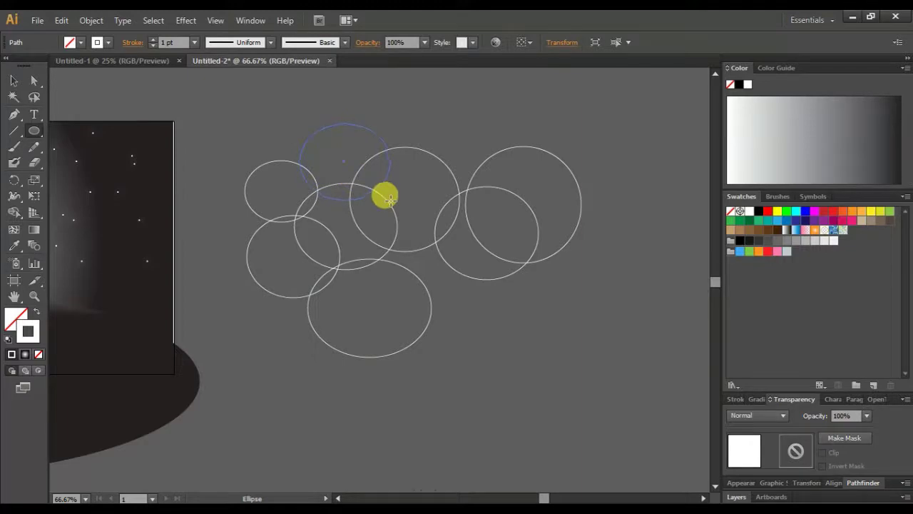
pyautogui.moveTo(400, 119); pyautogui.dragTo(542, 222)
pyautogui.moveTo(568, 361); pyautogui.dragTo(413, 273)
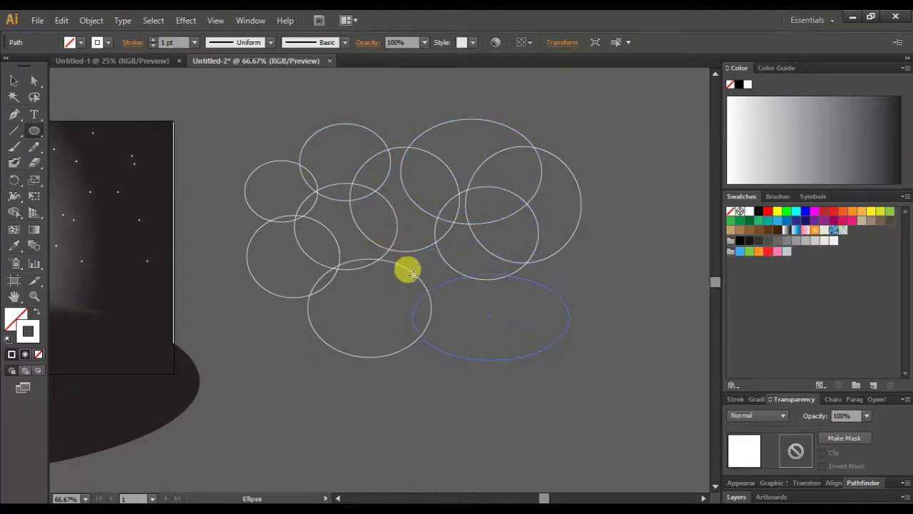
pyautogui.moveTo(623, 294); pyautogui.dragTo(499, 209)
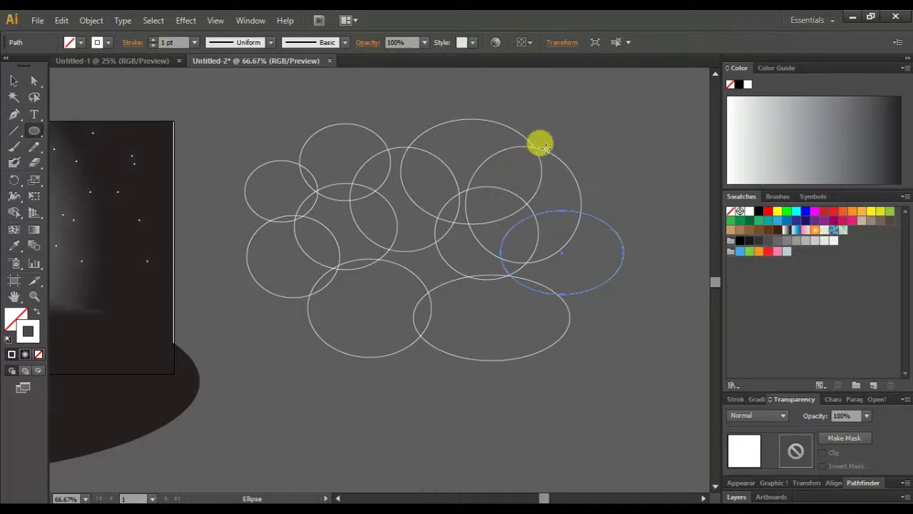
pyautogui.click(203, 152)
pyautogui.click(495, 284)
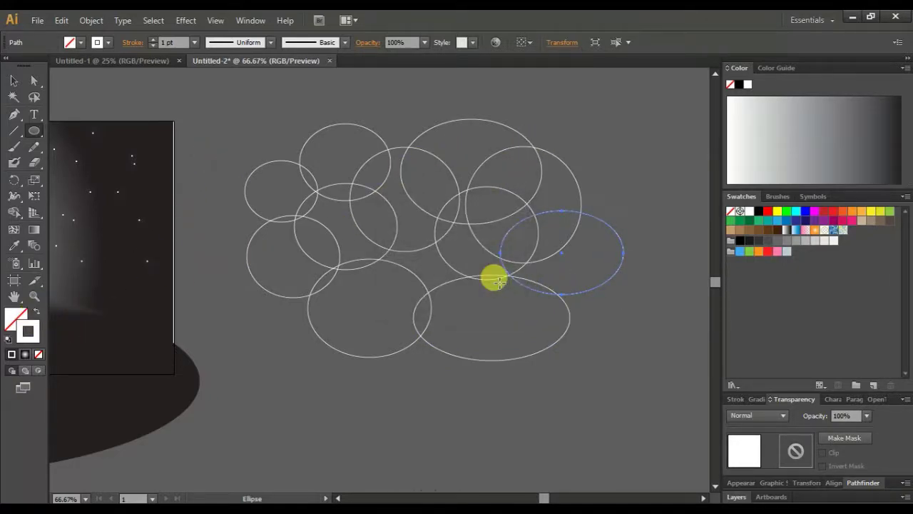
pyautogui.press('v')
pyautogui.moveTo(227, 110); pyautogui.dragTo(646, 408)
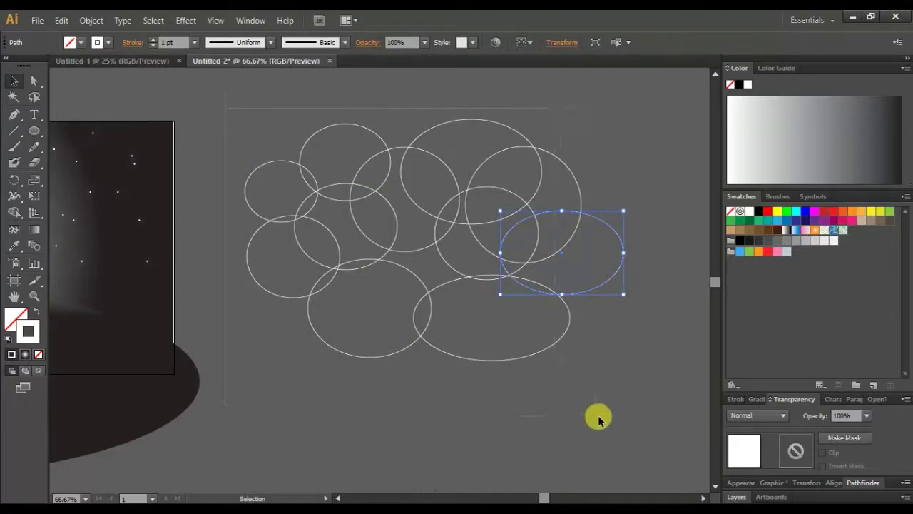
# Give the ellipses white fill with no stroke and unite them with Pathfinder.
pyautogui.click(38, 312)
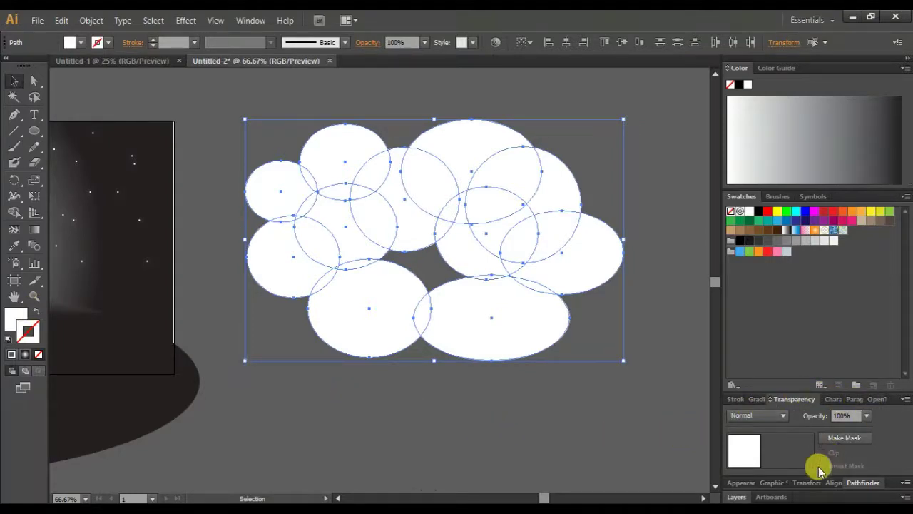
pyautogui.click(856, 483)
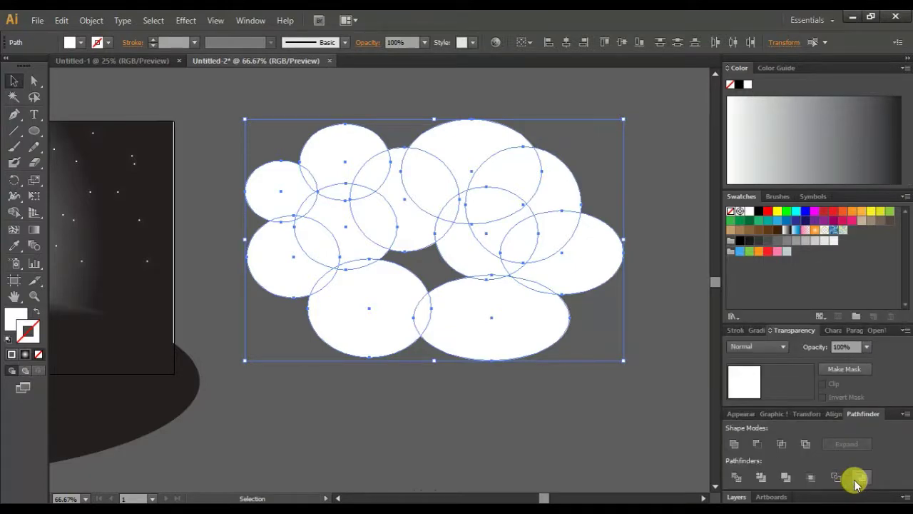
pyautogui.click(733, 444)
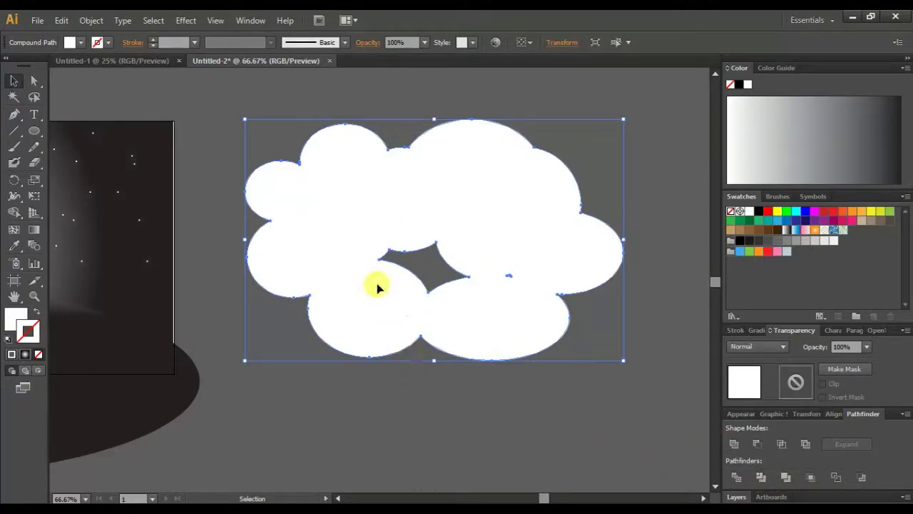
pyautogui.hotkey('ctrl', 'z')
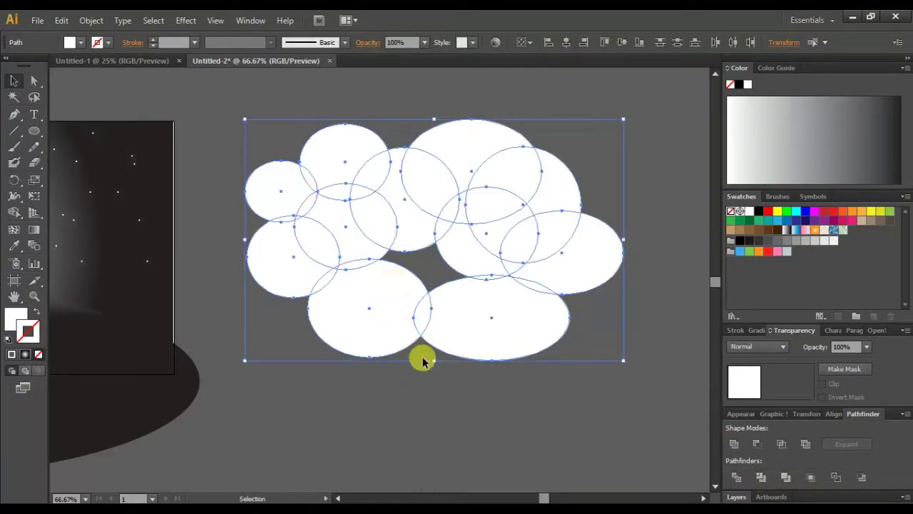
pyautogui.hotkey('ctrl', 'shift', 'z')
pyautogui.click(427, 400)
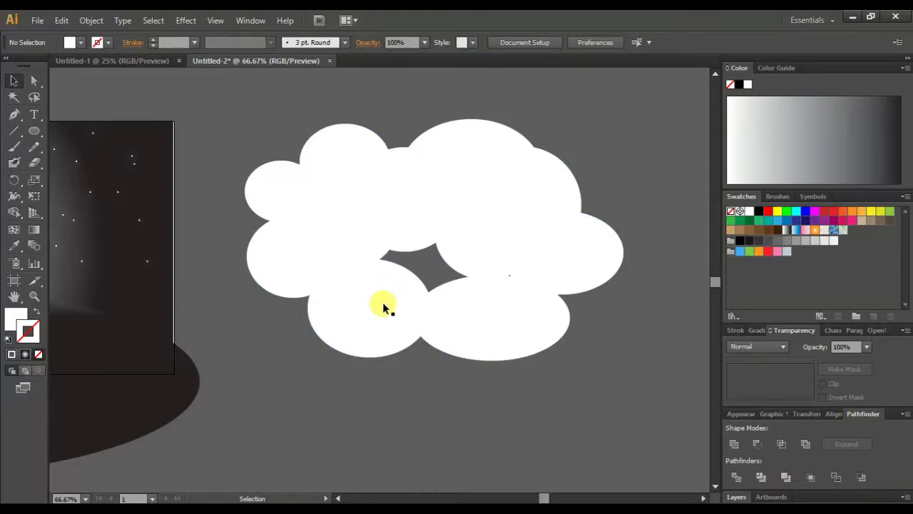
# Add an ellipse filling the centre gap, unite all ellipses again, and nudge the cloud up-left.
pyautogui.click(34, 131)
pyautogui.moveTo(341, 214); pyautogui.dragTo(501, 312)
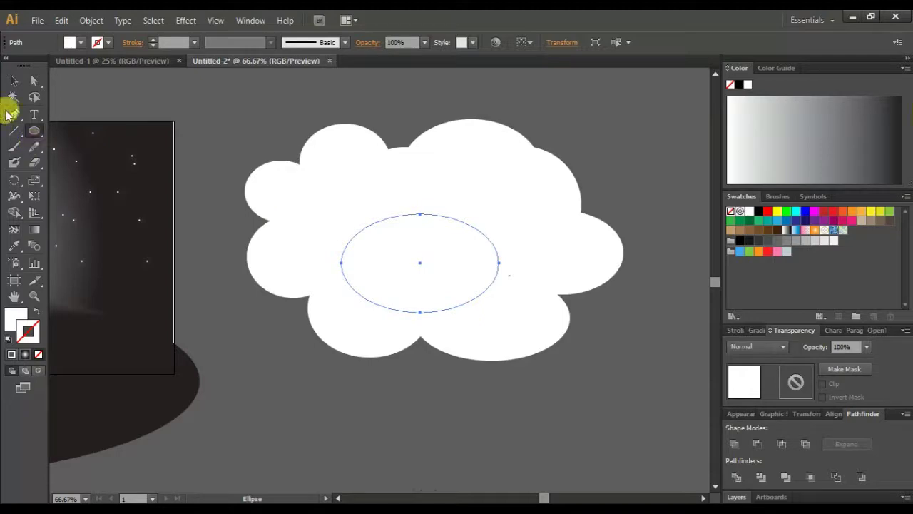
pyautogui.click(13, 80)
pyautogui.moveTo(231, 114); pyautogui.dragTo(635, 411)
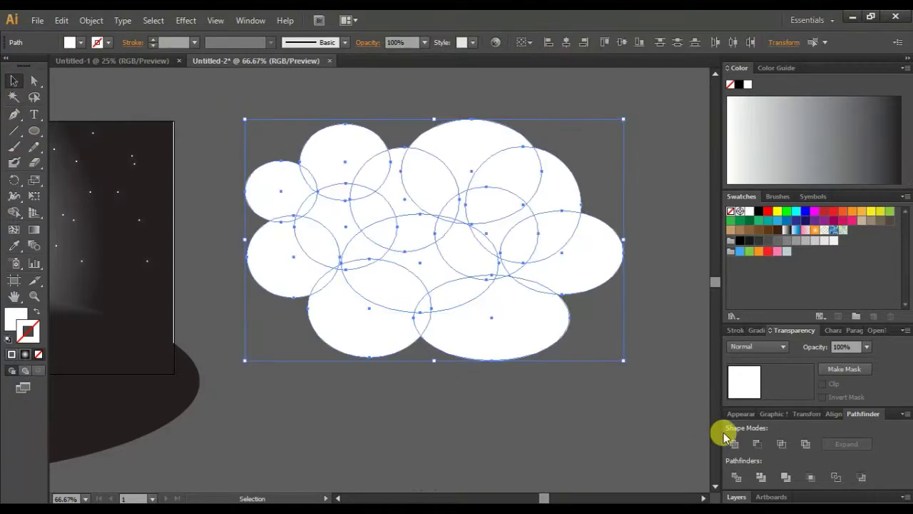
pyautogui.click(733, 444)
pyautogui.moveTo(479, 326); pyautogui.dragTo(436, 312)
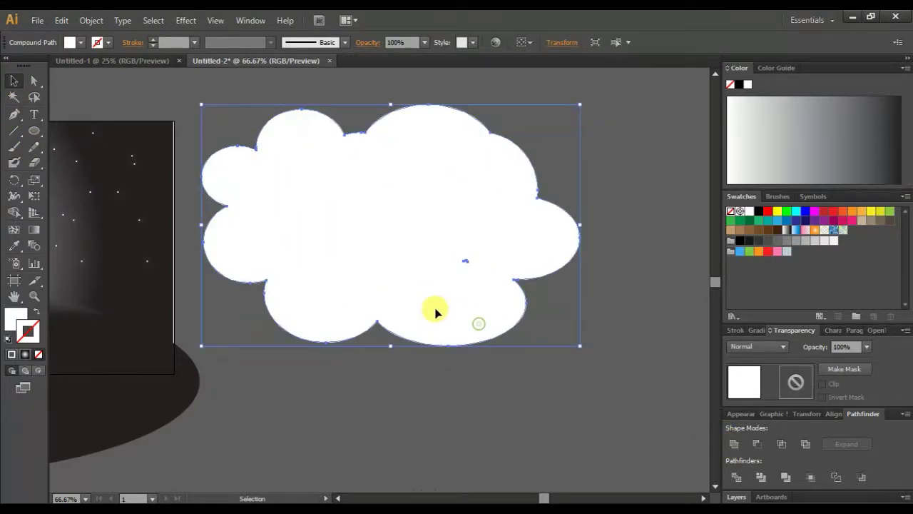
pyautogui.click(462, 416)
pyautogui.click(421, 307)
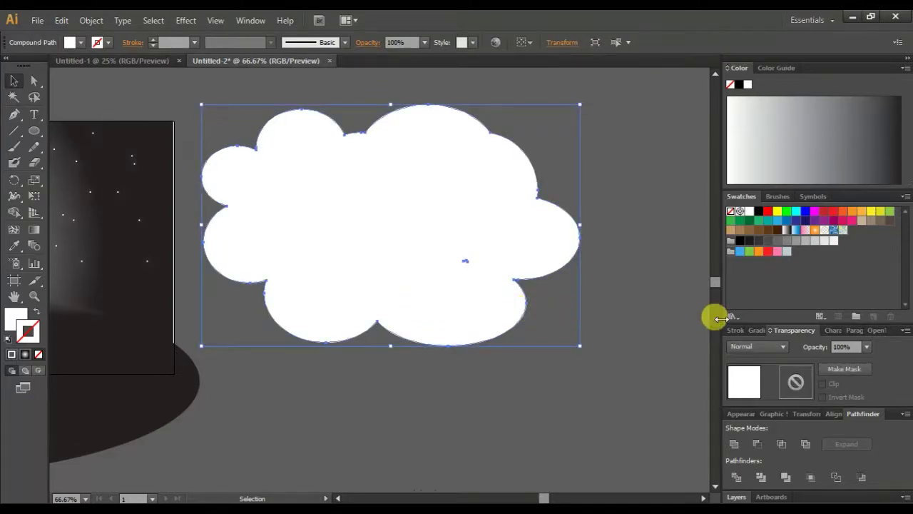
# Set the cloud's opacity to 20% in the Transparency panel.
pyautogui.click(867, 348)
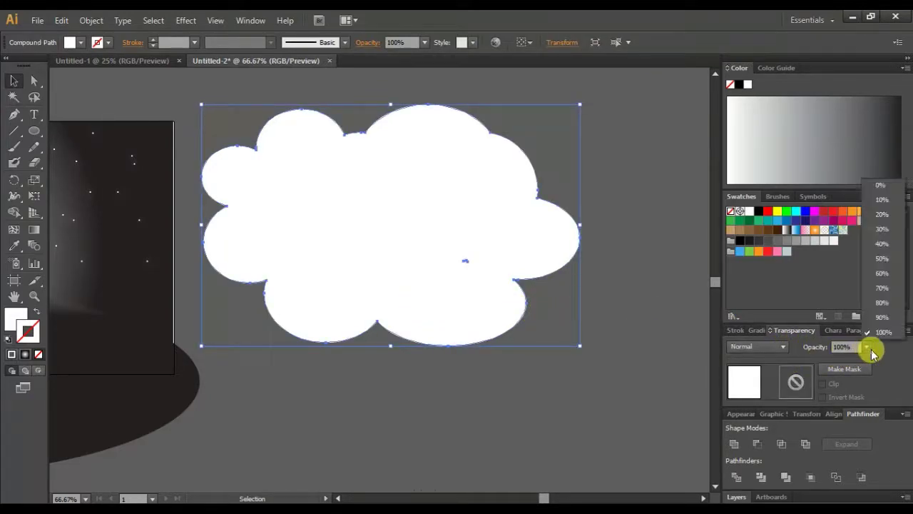
pyautogui.click(865, 348)
pyautogui.click(866, 349)
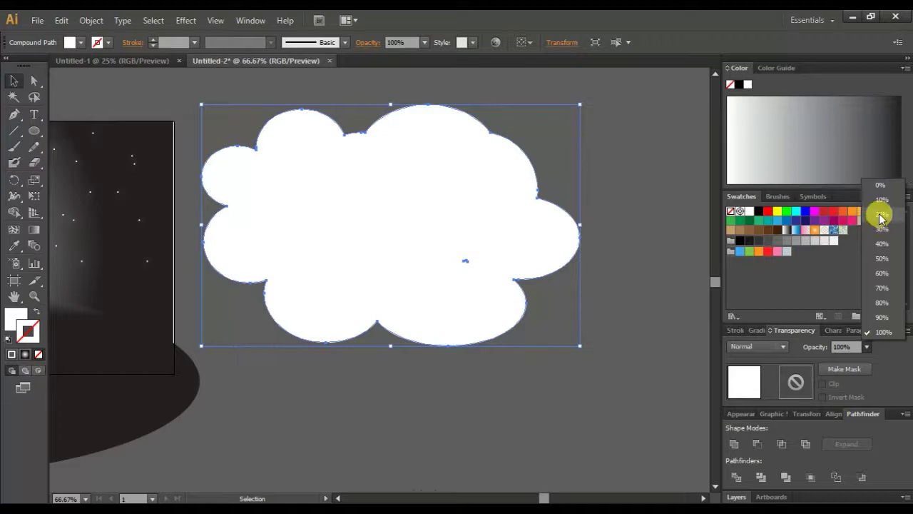
pyautogui.click(882, 214)
pyautogui.click(221, 424)
# Drag the faded cloud across the moon and hill in the scene.
pyautogui.moveTo(316, 426); pyautogui.dragTo(508, 444)
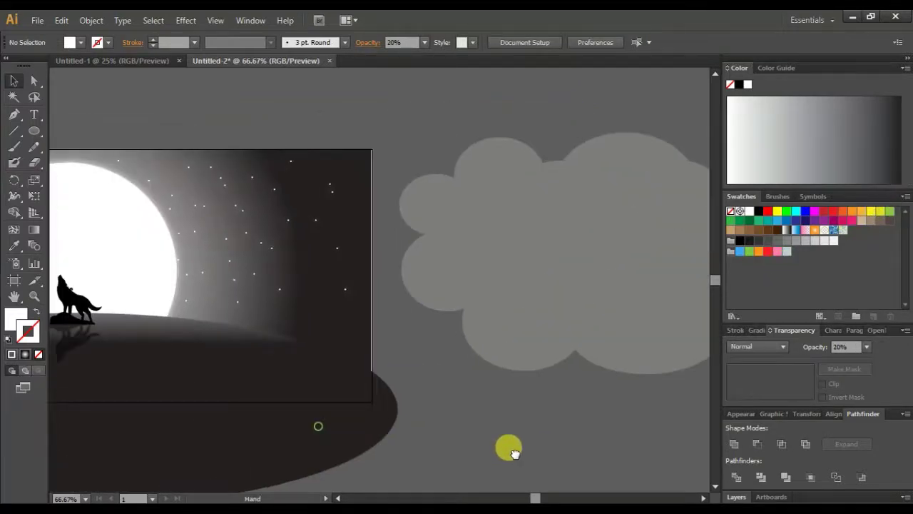
pyautogui.moveTo(209, 414)
pyautogui.mouseDown()
pyautogui.moveTo(356, 418)
pyautogui.moveTo(585, 310)
pyautogui.mouseUp()
pyautogui.moveTo(613, 270); pyautogui.dragTo(122, 291)
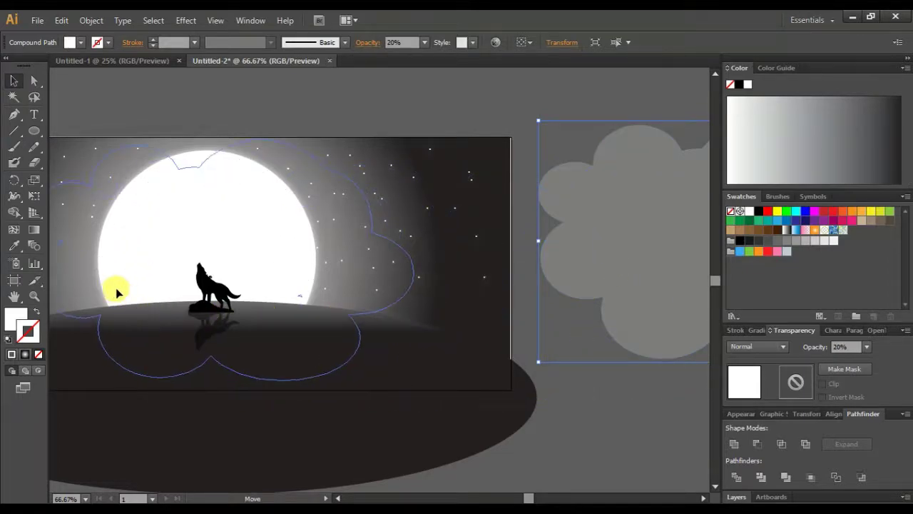
pyautogui.click(608, 279)
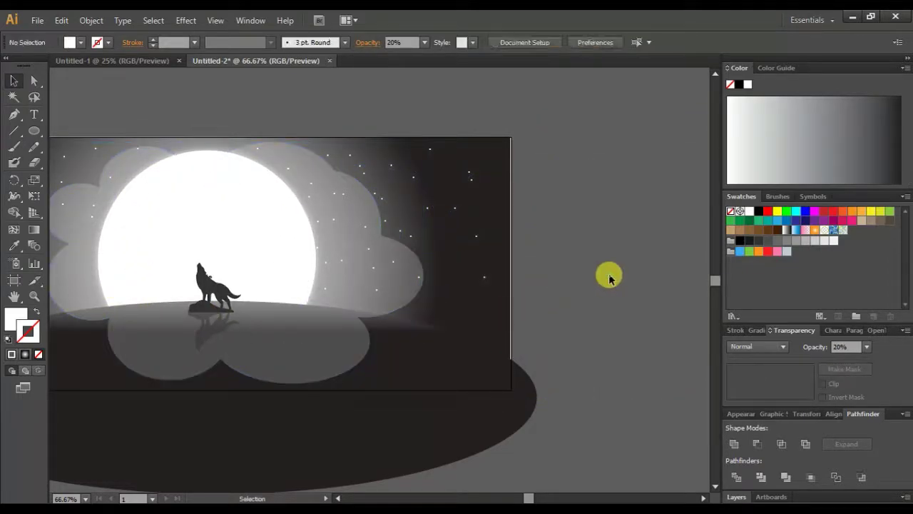
pyautogui.click(265, 366)
pyautogui.click(493, 398)
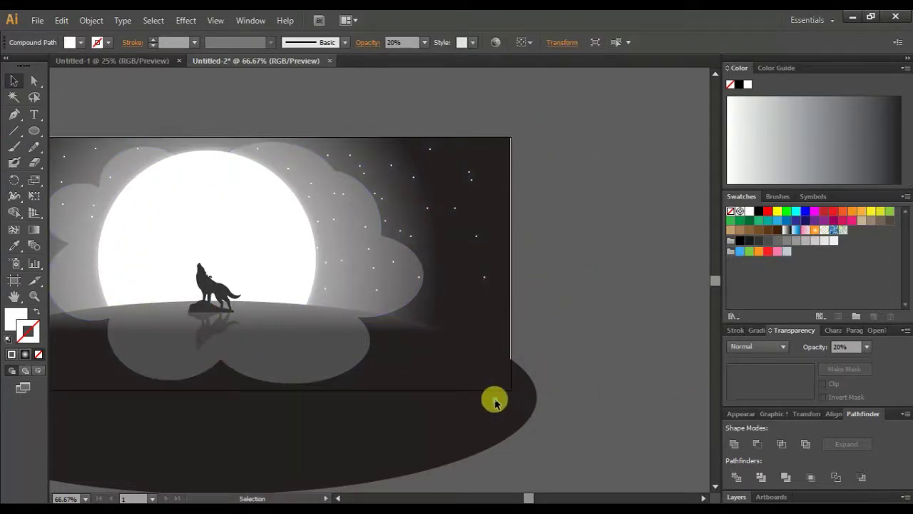
# Pan to show the whole artboard and bring the dark ground ellipse to the front.
pyautogui.click(482, 414)
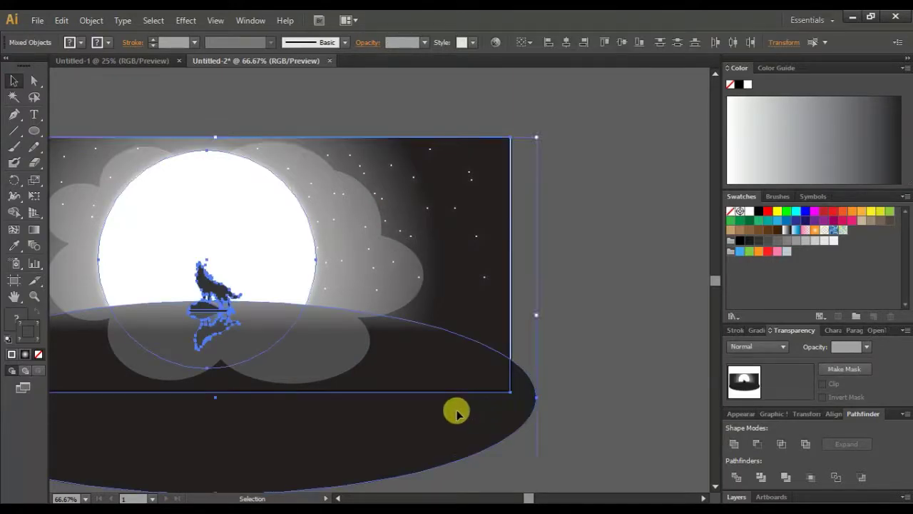
pyautogui.click(588, 320)
pyautogui.moveTo(306, 378); pyautogui.dragTo(452, 355)
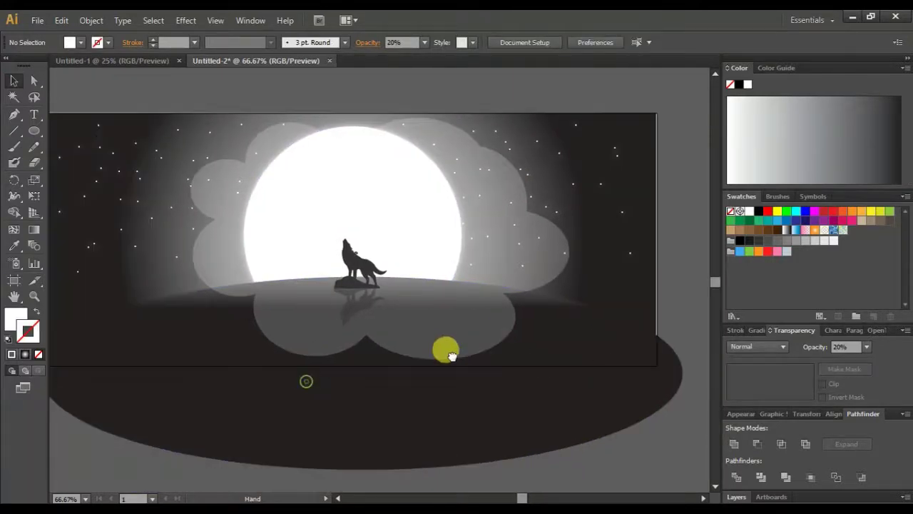
pyautogui.click(371, 409)
pyautogui.rightClick(371, 408)
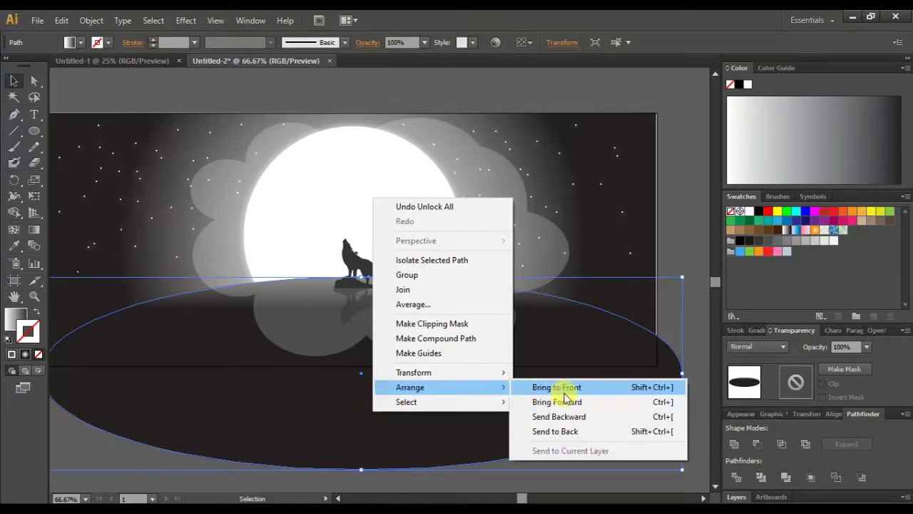
pyautogui.click(557, 388)
# Move the ground ellipse back in stacking order with Ctrl+[, then deselect.
pyautogui.click(354, 259)
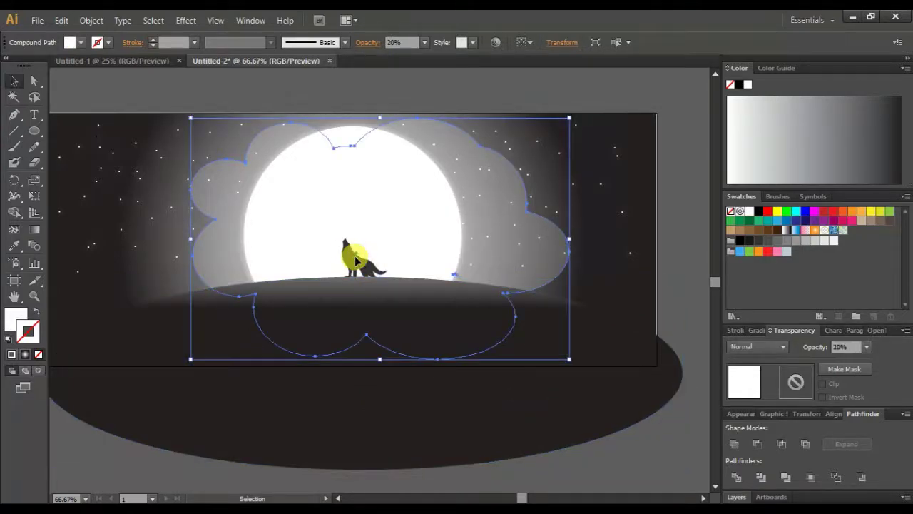
pyautogui.click(338, 399)
pyautogui.hotkey('ctrl', '[')
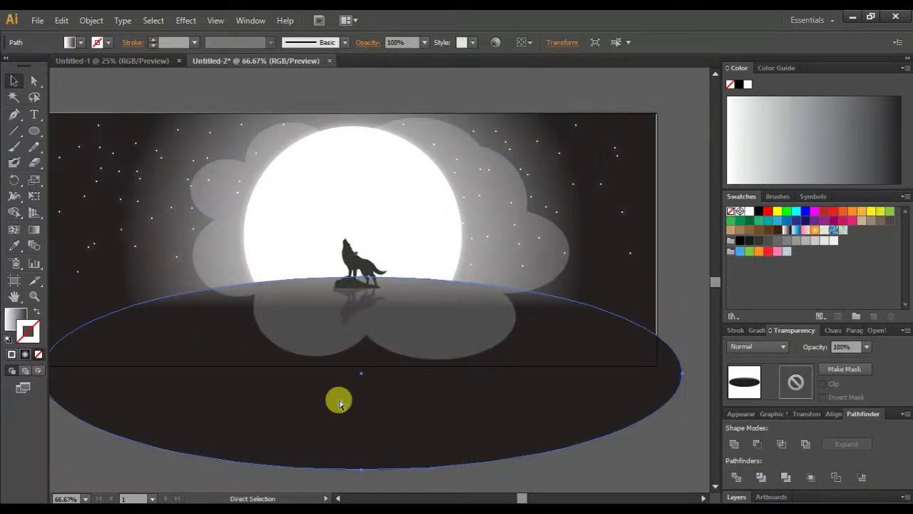
pyautogui.hotkey('ctrl', 'shift', 'a')
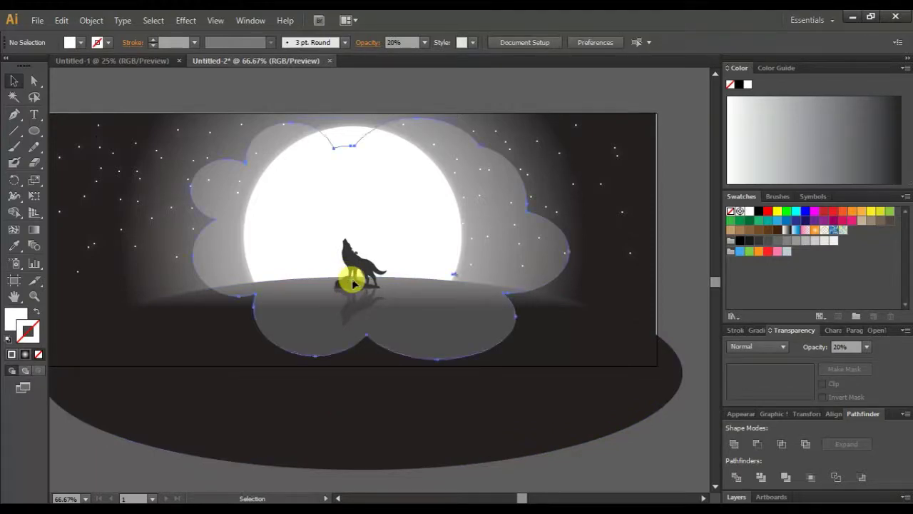
# Reposition the translucent cloud back over the moon.
pyautogui.click(353, 284)
pyautogui.moveTo(322, 316); pyautogui.dragTo(365, 283)
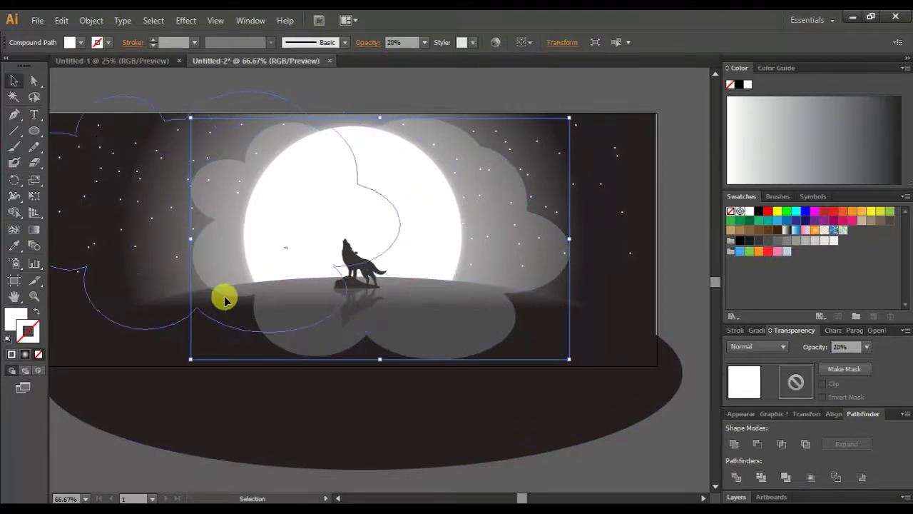
pyautogui.click(368, 275)
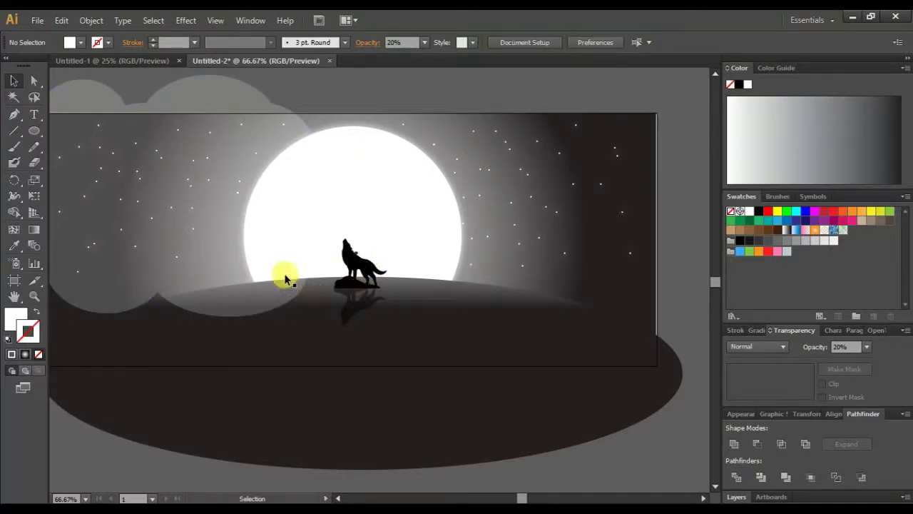
pyautogui.moveTo(285, 278); pyautogui.dragTo(475, 303)
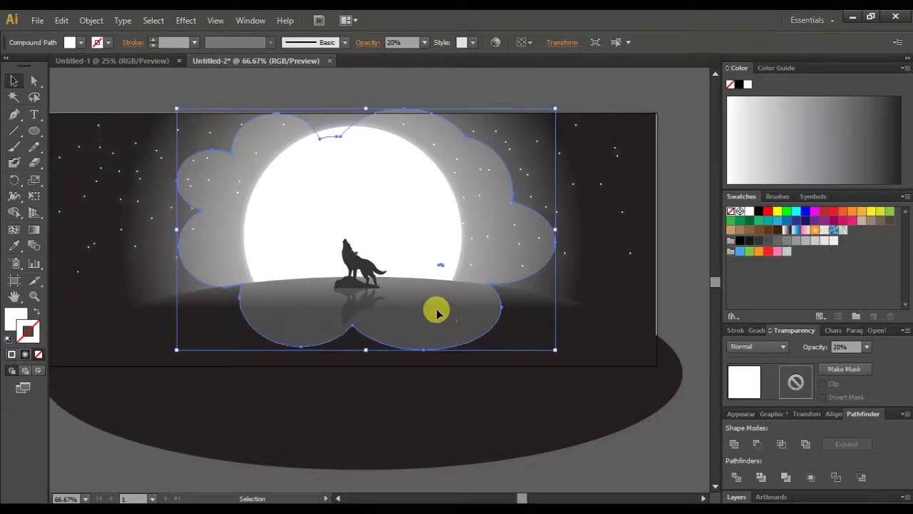
# Send the cloud backward several levels so it sits behind the wolf and ground.
pyautogui.rightClick(411, 321)
pyautogui.moveTo(447, 428)
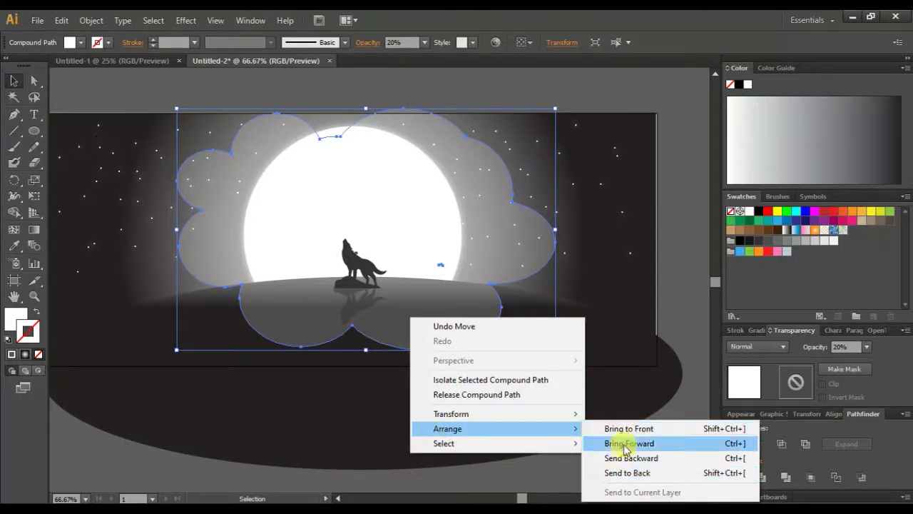
pyautogui.click(626, 458)
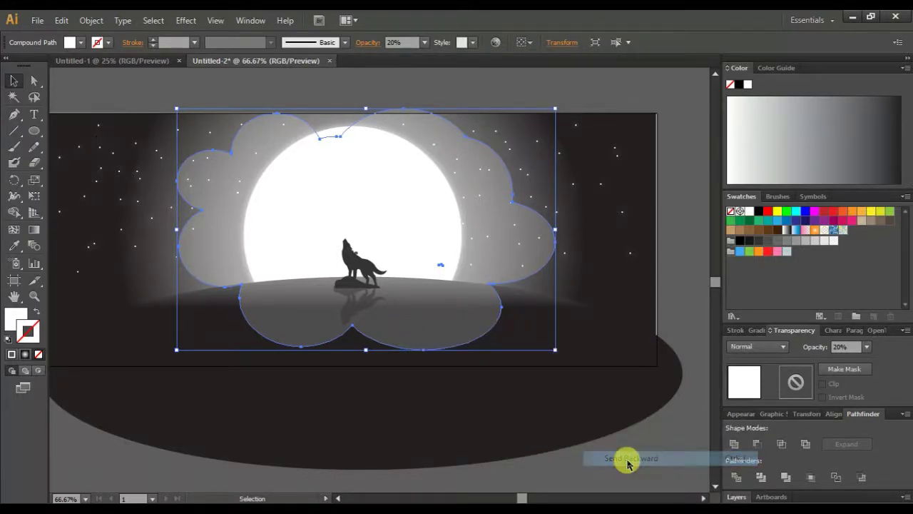
pyautogui.click(666, 325)
pyautogui.hotkey('ctrl', 'a')
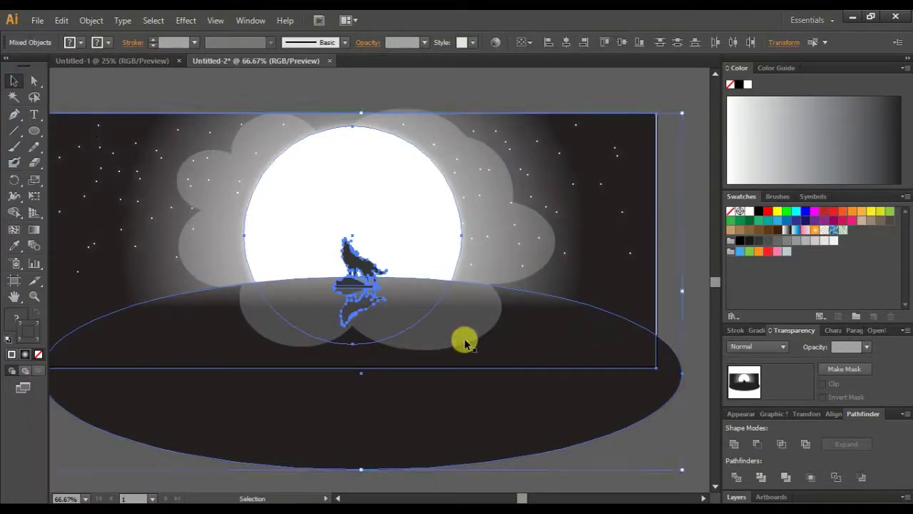
pyautogui.click(607, 460)
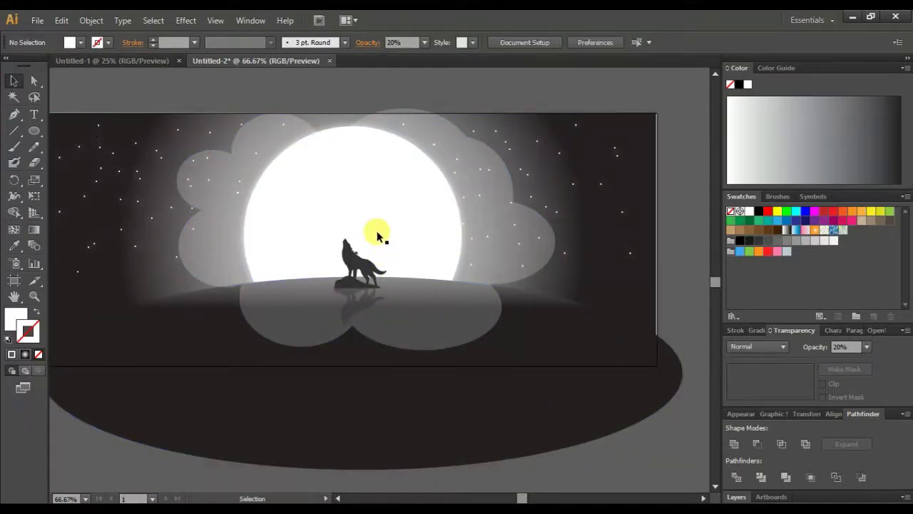
pyautogui.rightClick(377, 230)
pyautogui.moveTo(414, 344)
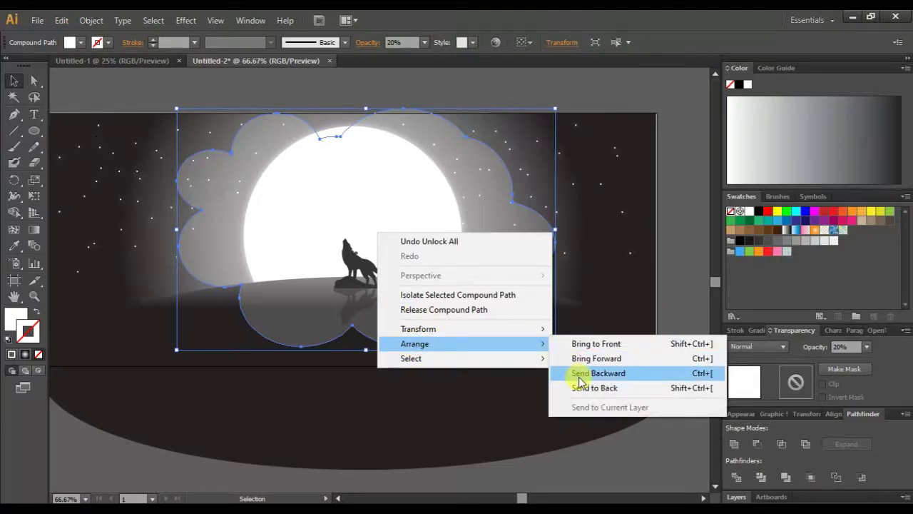
pyautogui.click(580, 374)
pyautogui.rightClick(434, 313)
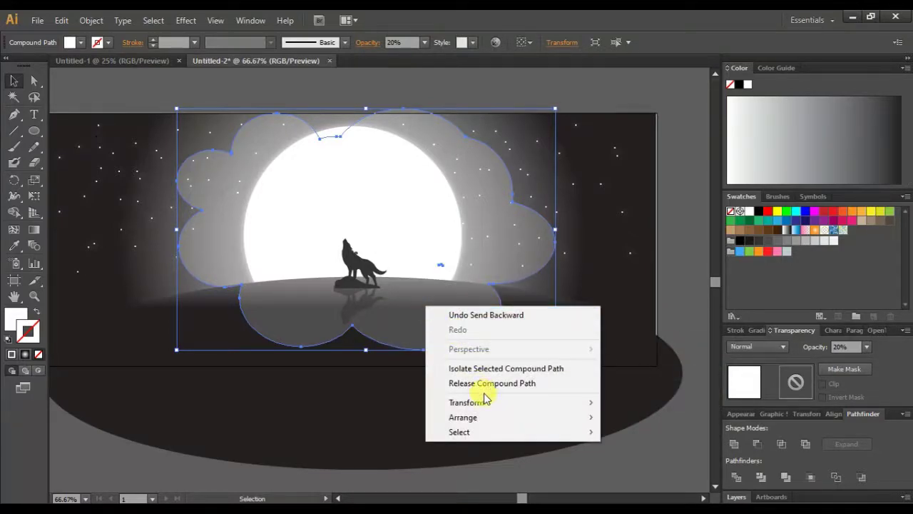
pyautogui.moveTo(463, 417)
pyautogui.click(623, 441)
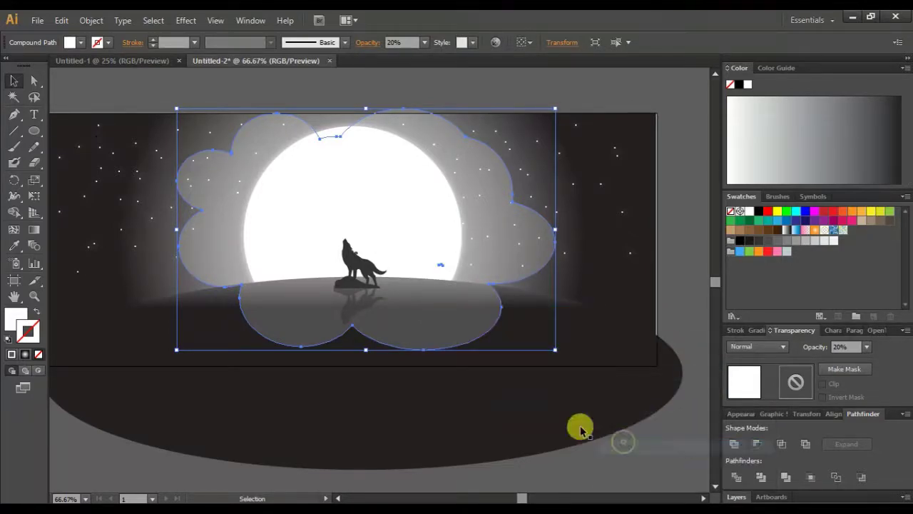
# Drag the cloud to the right of the moon.
pyautogui.click(578, 375)
pyautogui.click(342, 254)
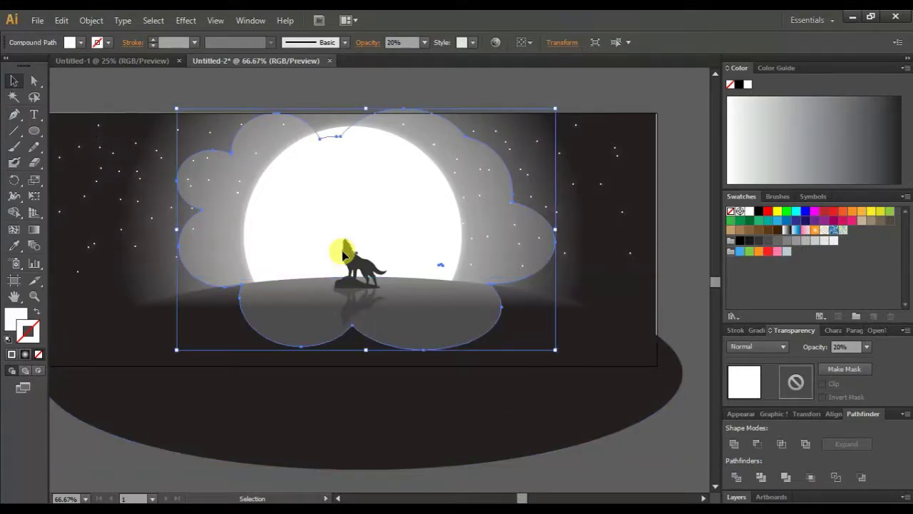
pyautogui.moveTo(343, 253); pyautogui.dragTo(472, 241)
# Check the wolf and reflection selection, then move the cloud back over the moon.
pyautogui.click(353, 258)
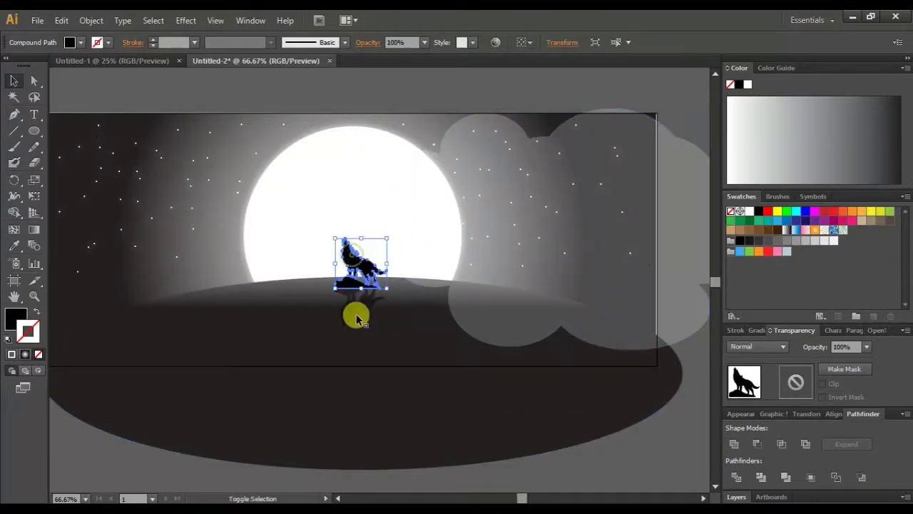
pyautogui.keyDown('shift'); pyautogui.click(357, 311); pyautogui.keyUp('shift')
pyautogui.rightClick(361, 263)
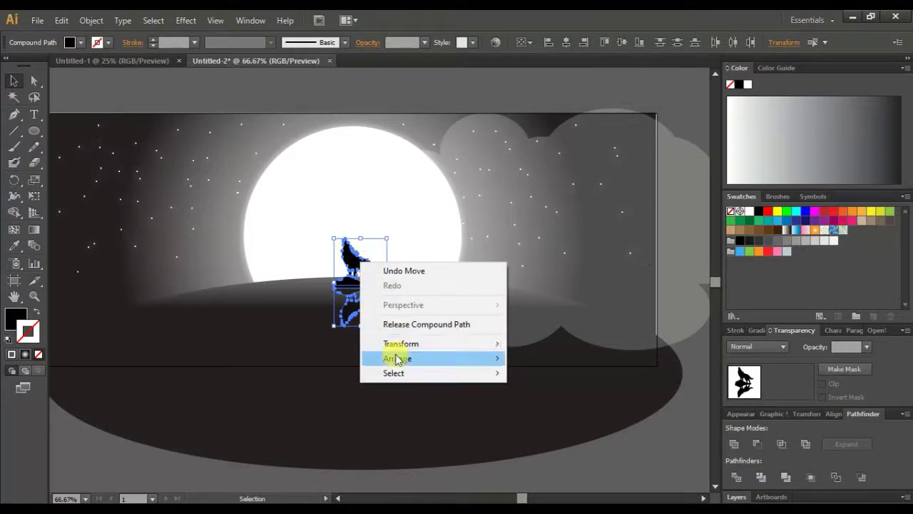
pyautogui.click(349, 256)
pyautogui.click(361, 282)
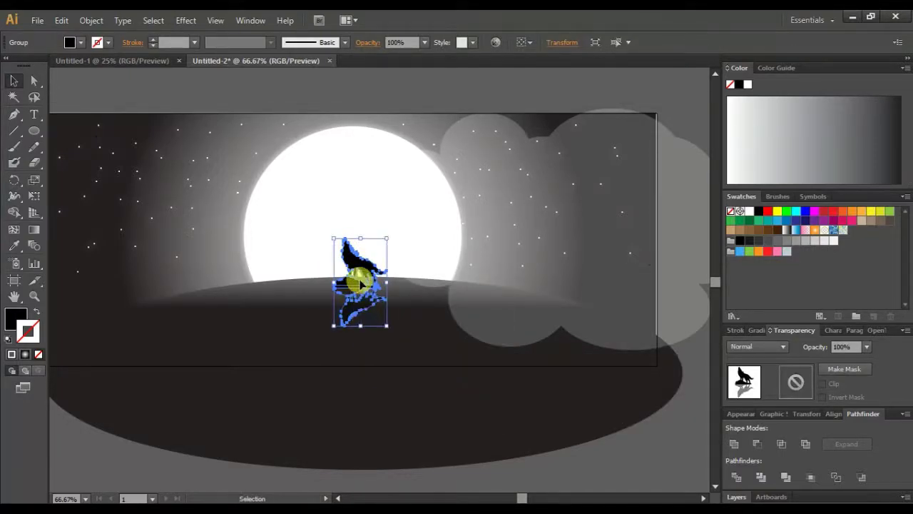
pyautogui.click(482, 272)
pyautogui.moveTo(499, 280); pyautogui.dragTo(297, 282)
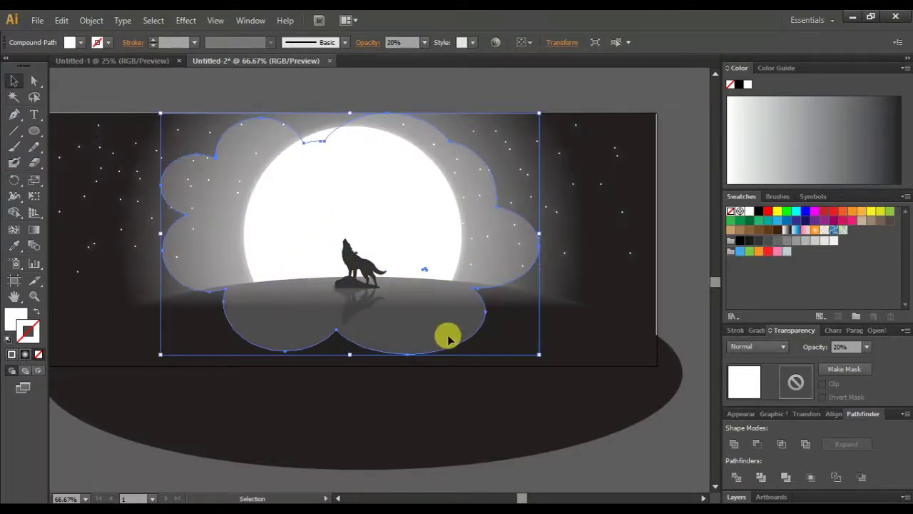
# Enlarge the cloud evenly around its centre and set its opacity to 10%.
pyautogui.moveTo(538, 354); pyautogui.dragTo(615, 396)
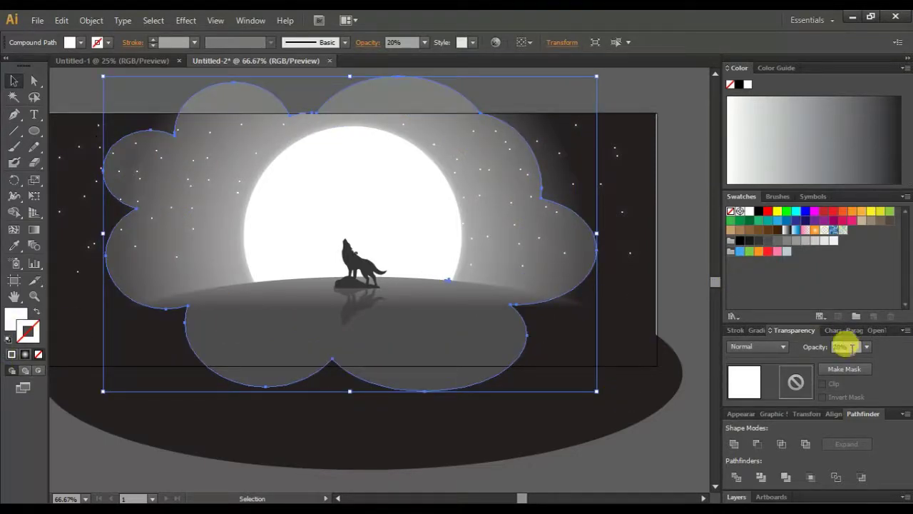
pyautogui.click(866, 347)
pyautogui.click(869, 212)
pyautogui.write('10')
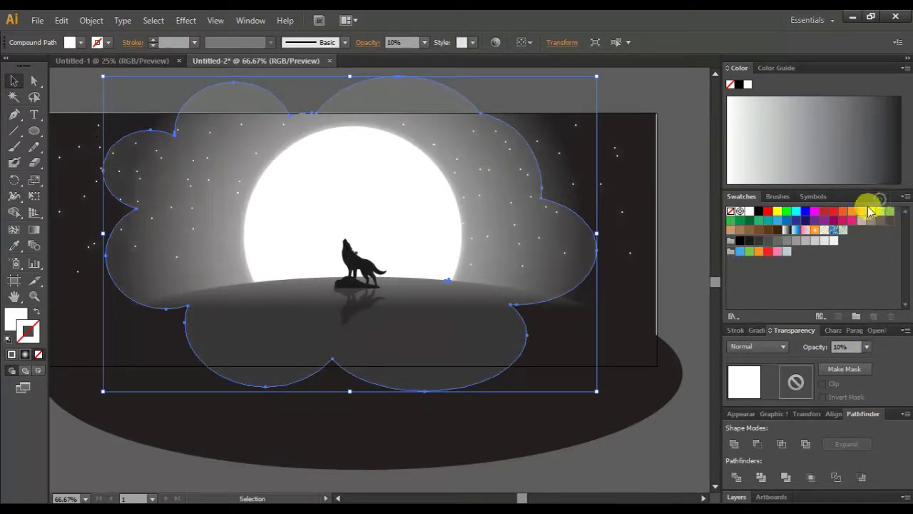
pyautogui.click(696, 208)
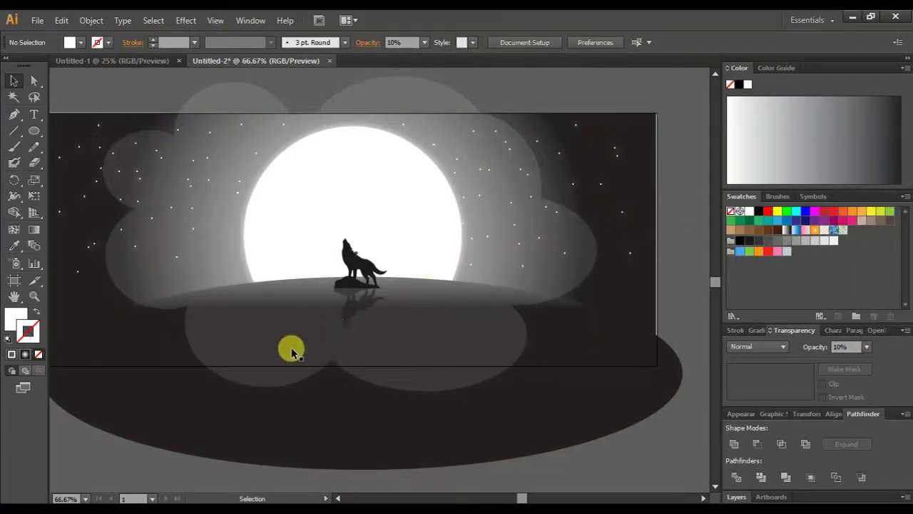
# Bring the dark ground ellipse to the front, then the wolf group in front of it.
pyautogui.click(353, 271)
pyautogui.rightClick(353, 272)
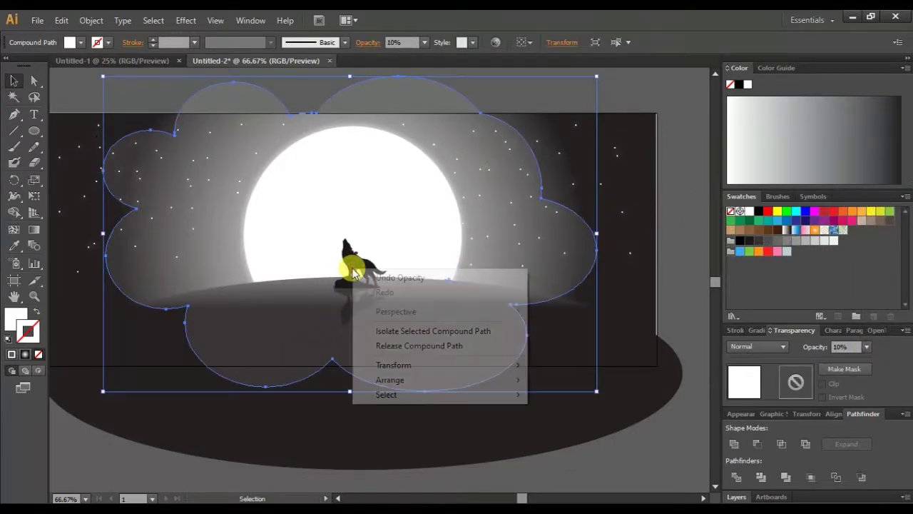
pyautogui.click(393, 429)
pyautogui.rightClick(393, 428)
pyautogui.moveTo(430, 405)
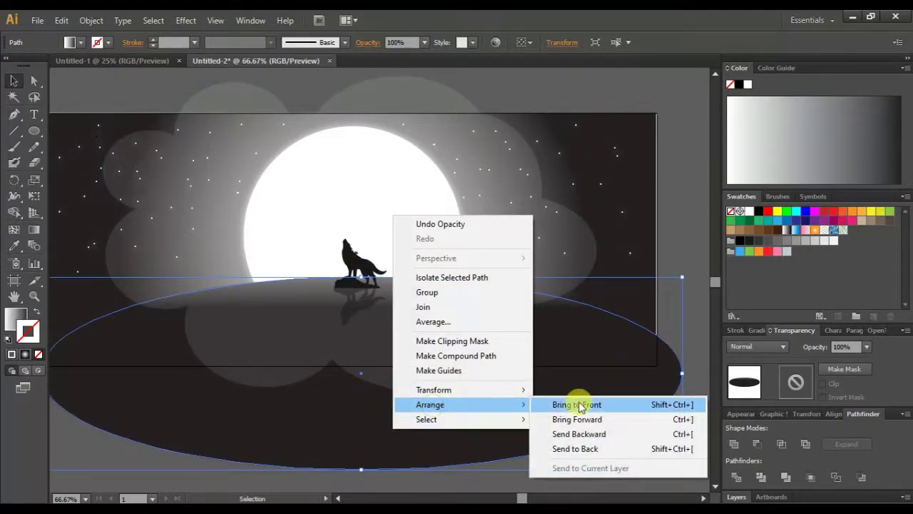
pyautogui.click(580, 404)
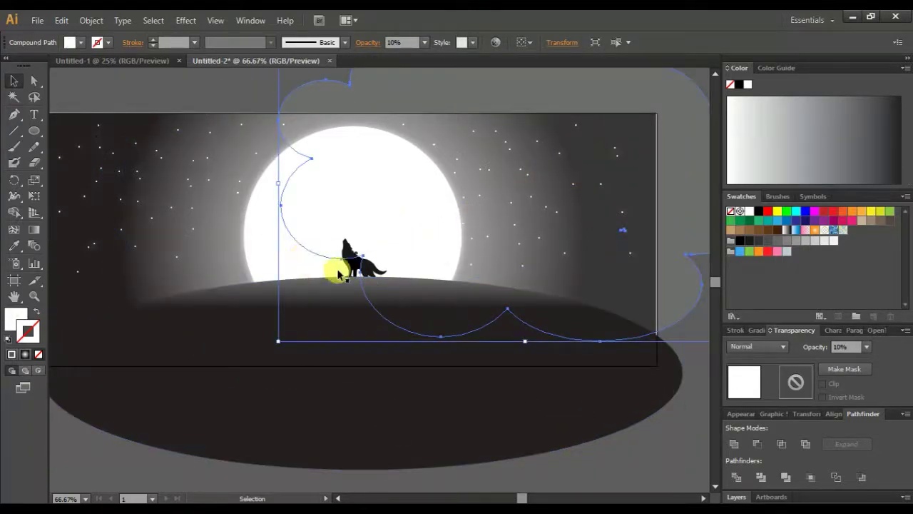
pyautogui.click(342, 259)
pyautogui.rightClick(353, 269)
pyautogui.moveTo(390, 379)
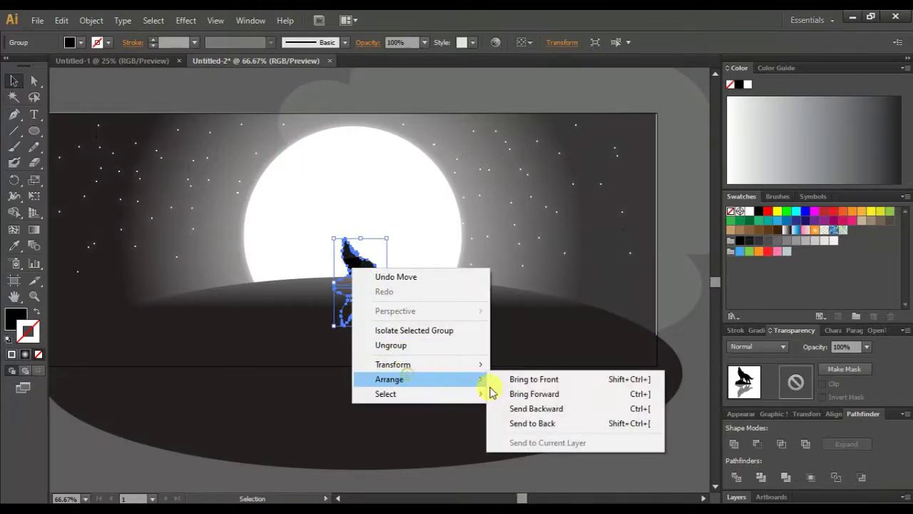
pyautogui.click(536, 383)
# Move the faint cloud left and down so it sits behind the hill and wolf.
pyautogui.click(561, 269)
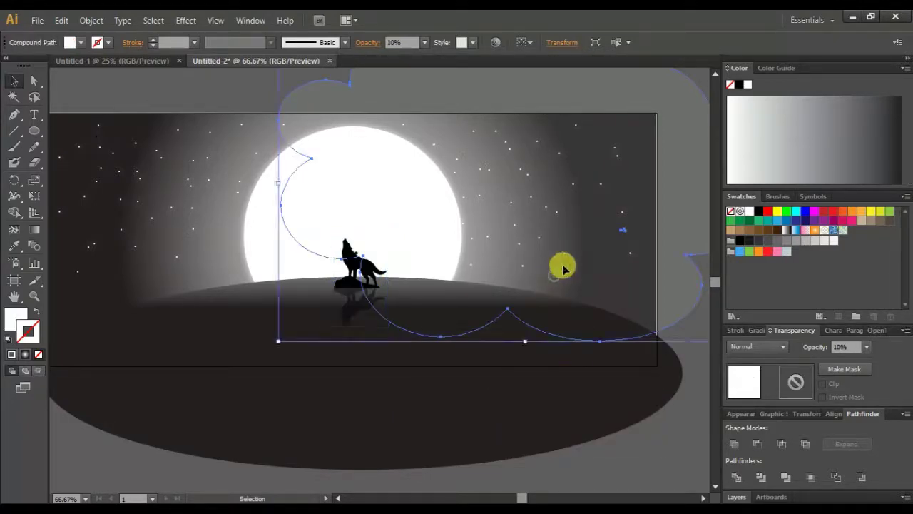
pyautogui.moveTo(561, 264); pyautogui.dragTo(400, 351)
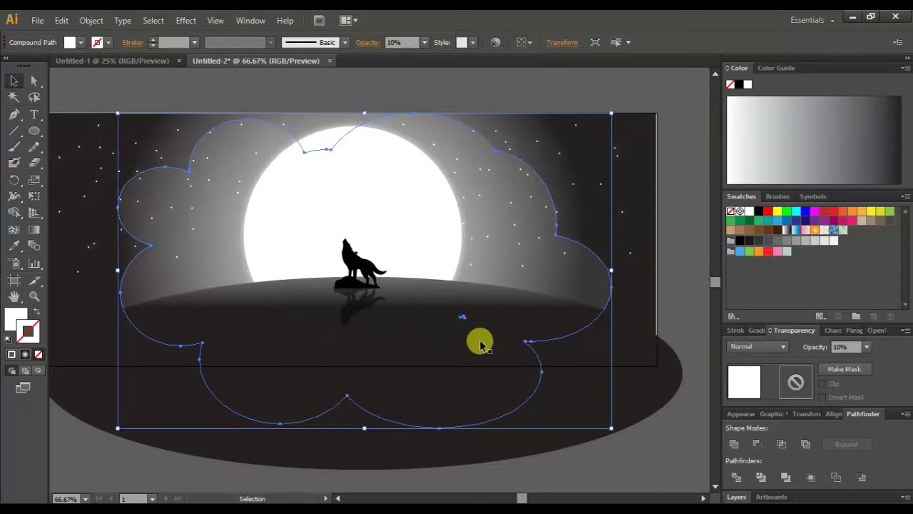
pyautogui.click(671, 301)
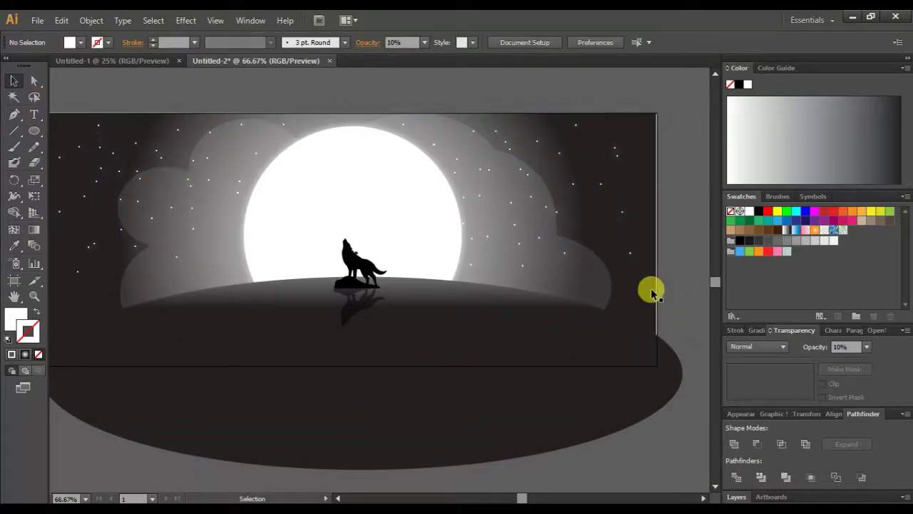